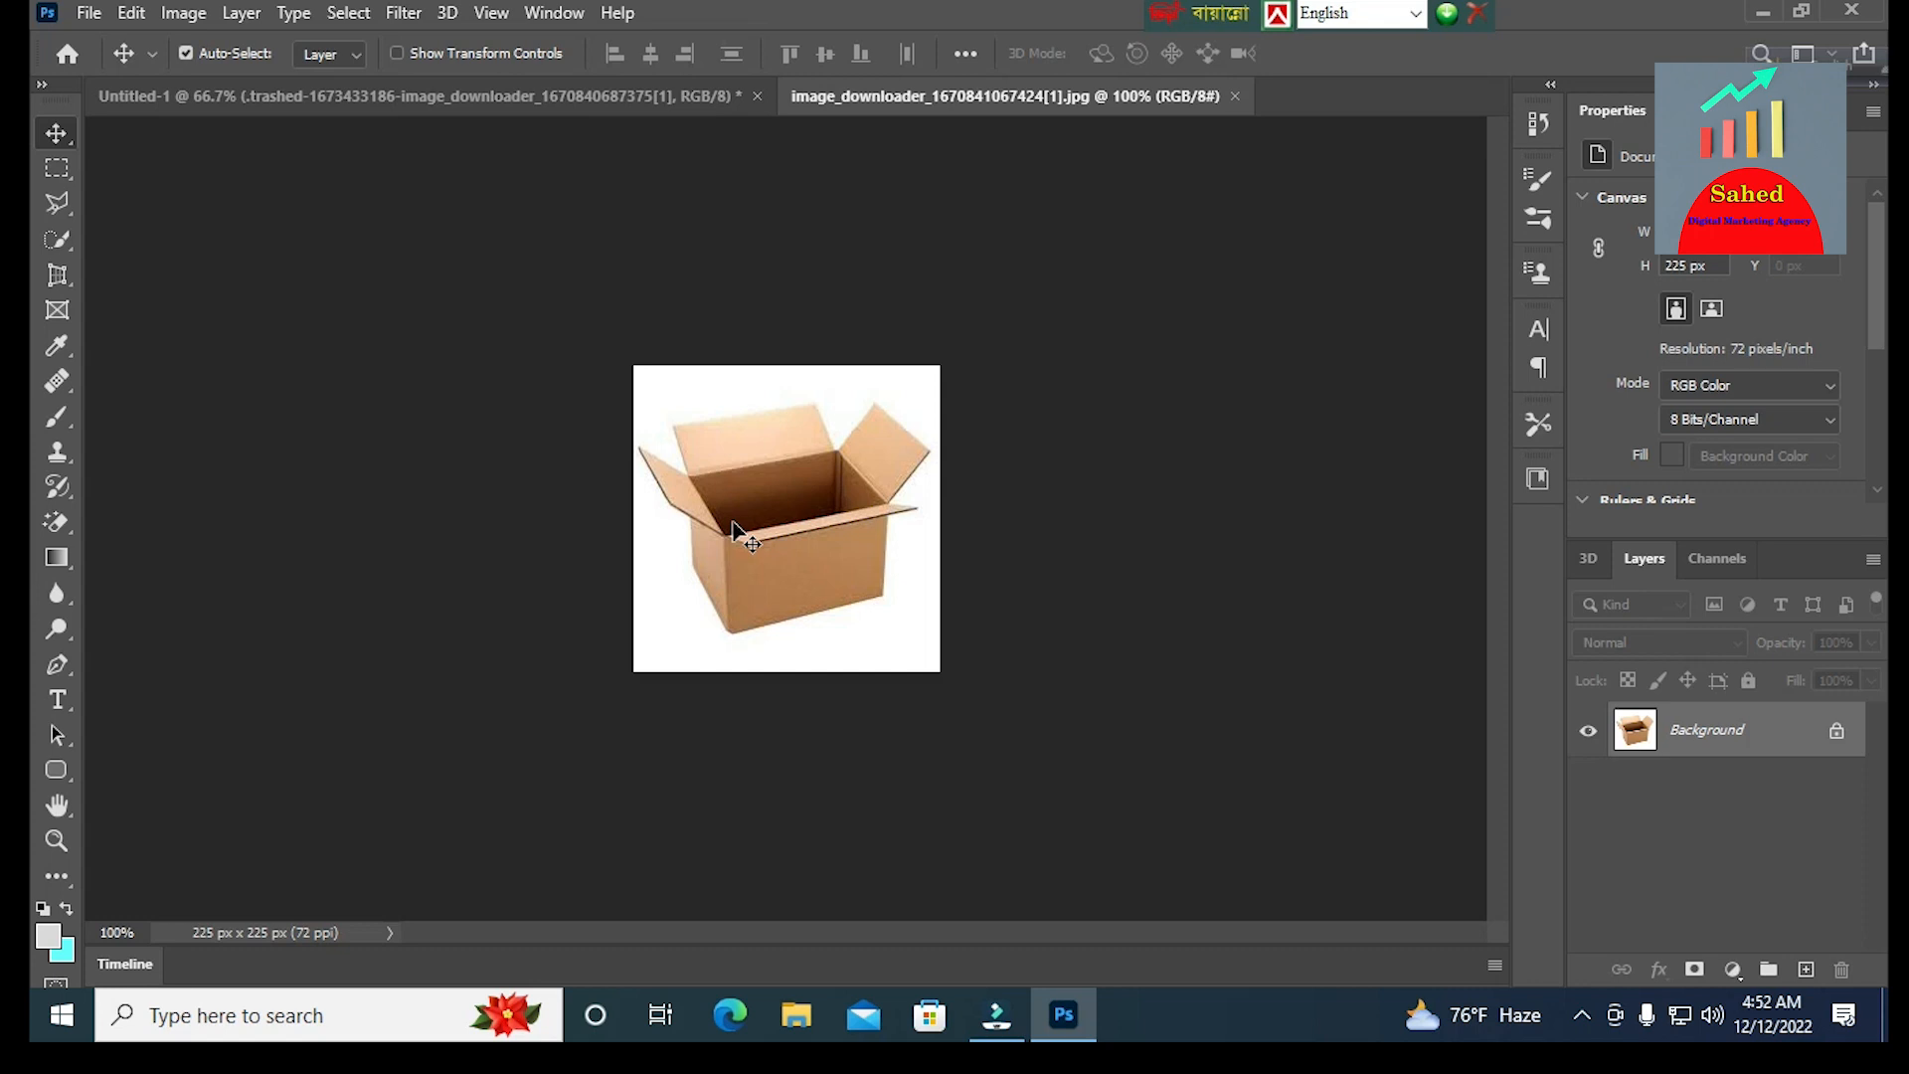
- Trace the cardboard box's outer edges with the Polygonal Lasso, flap corners included, and close the outline into a selection
scroll(781, 553, "up", 4)
scroll(784, 547, "up", 3)
scroll(783, 547, "down", 2)
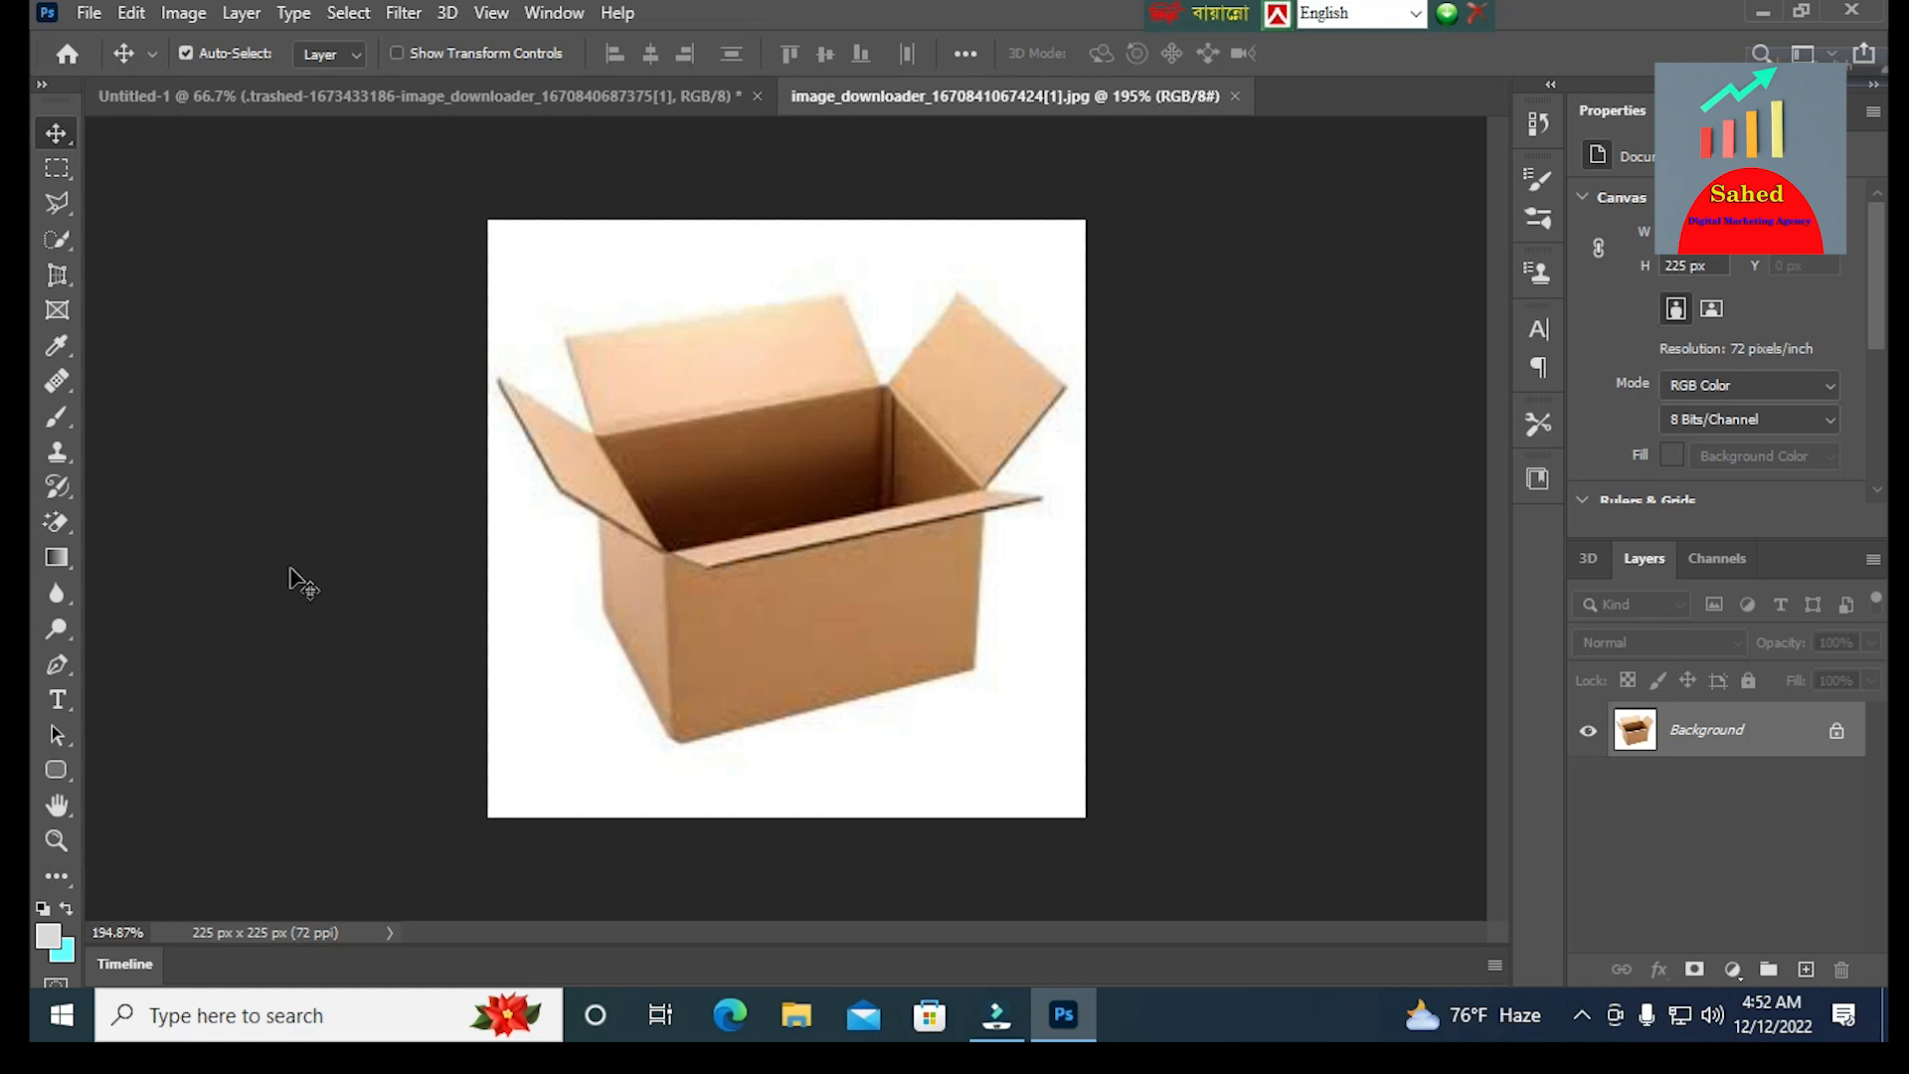
left_click(58, 211)
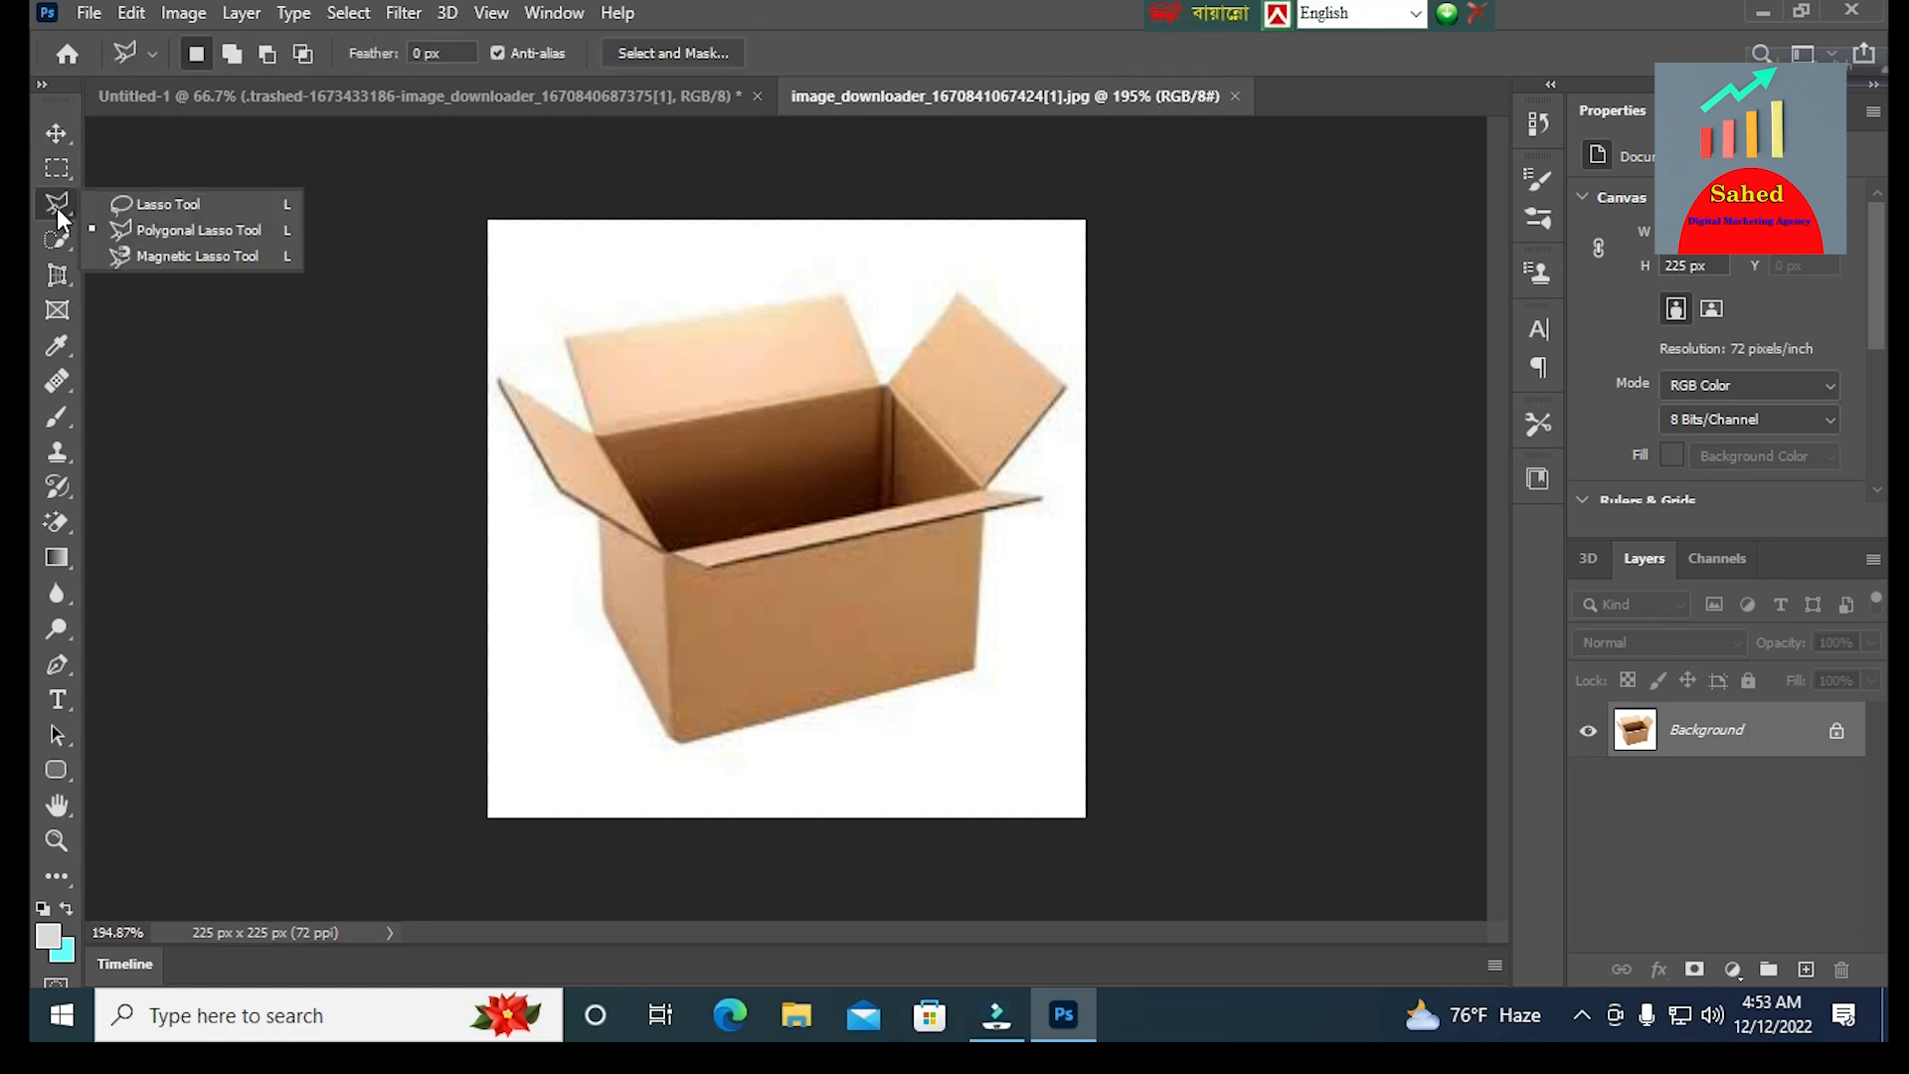
left_click(187, 229)
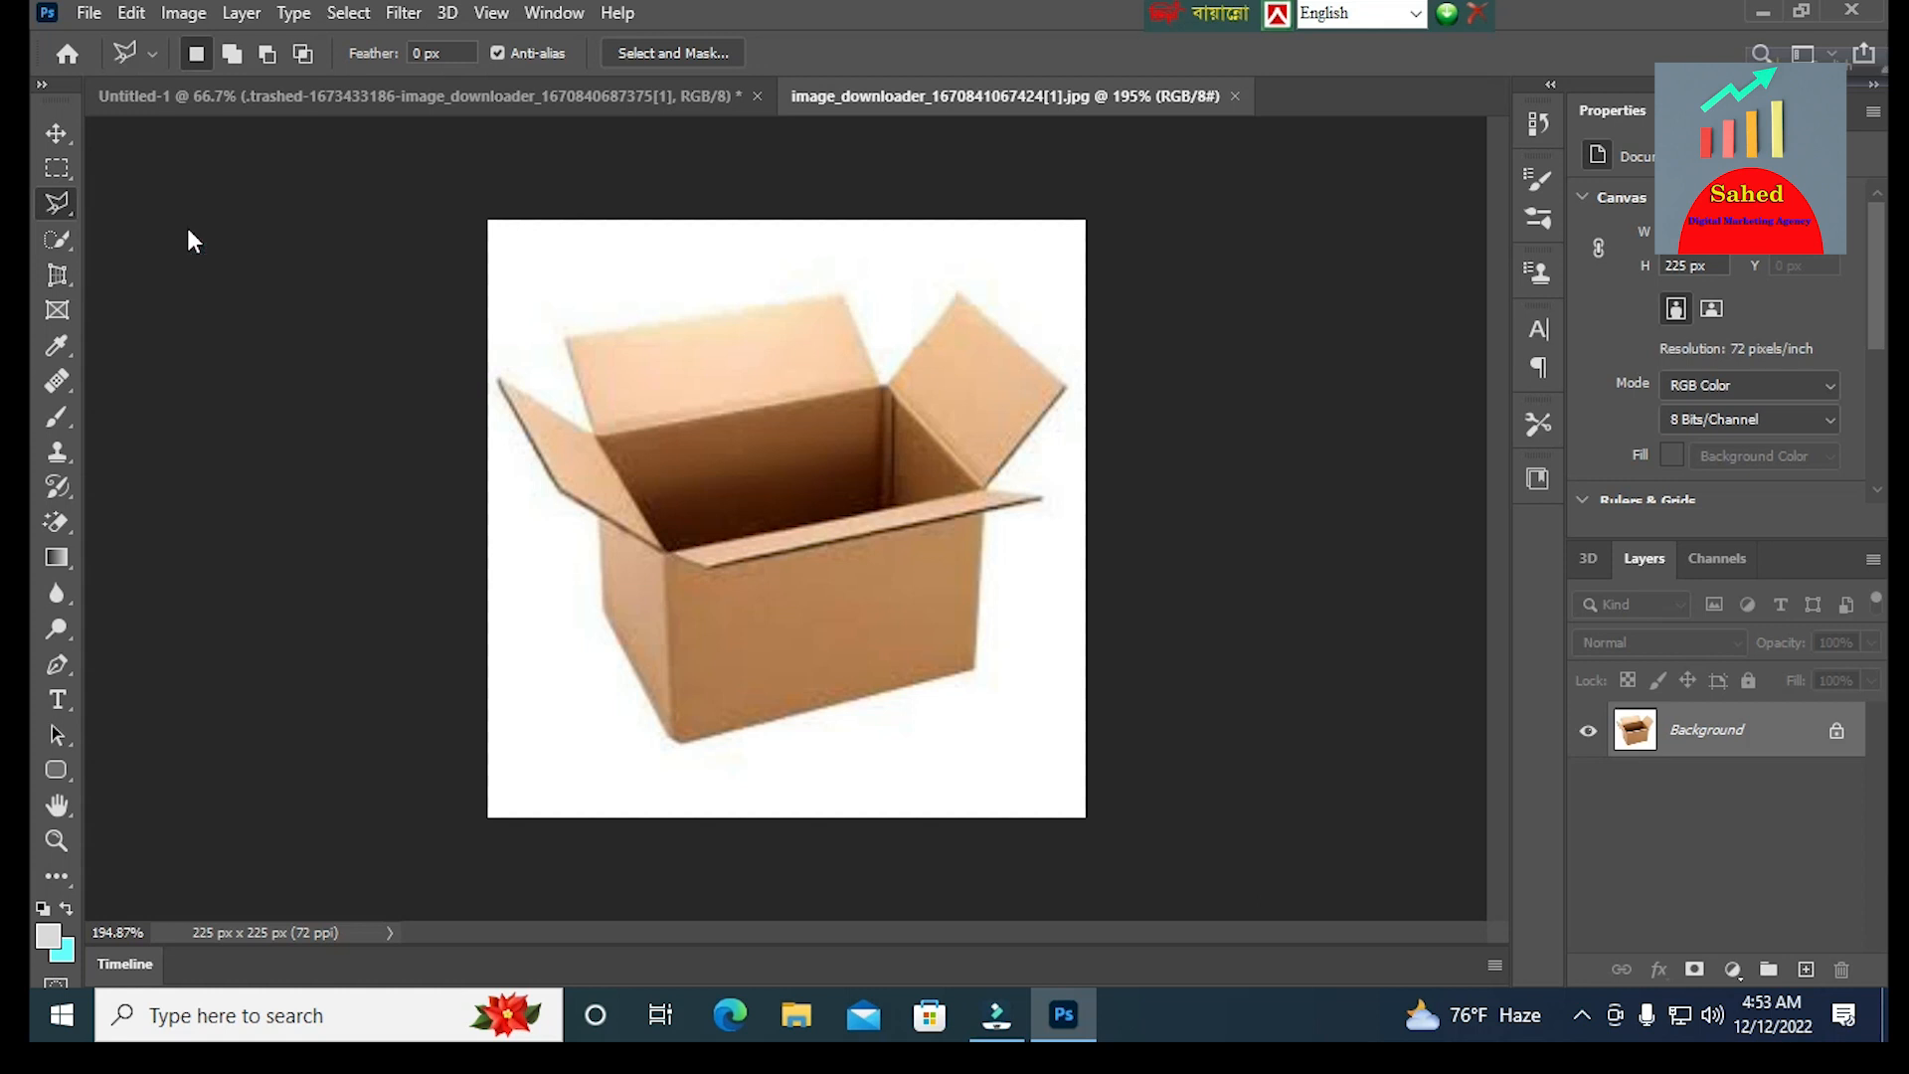
left_click(563, 340)
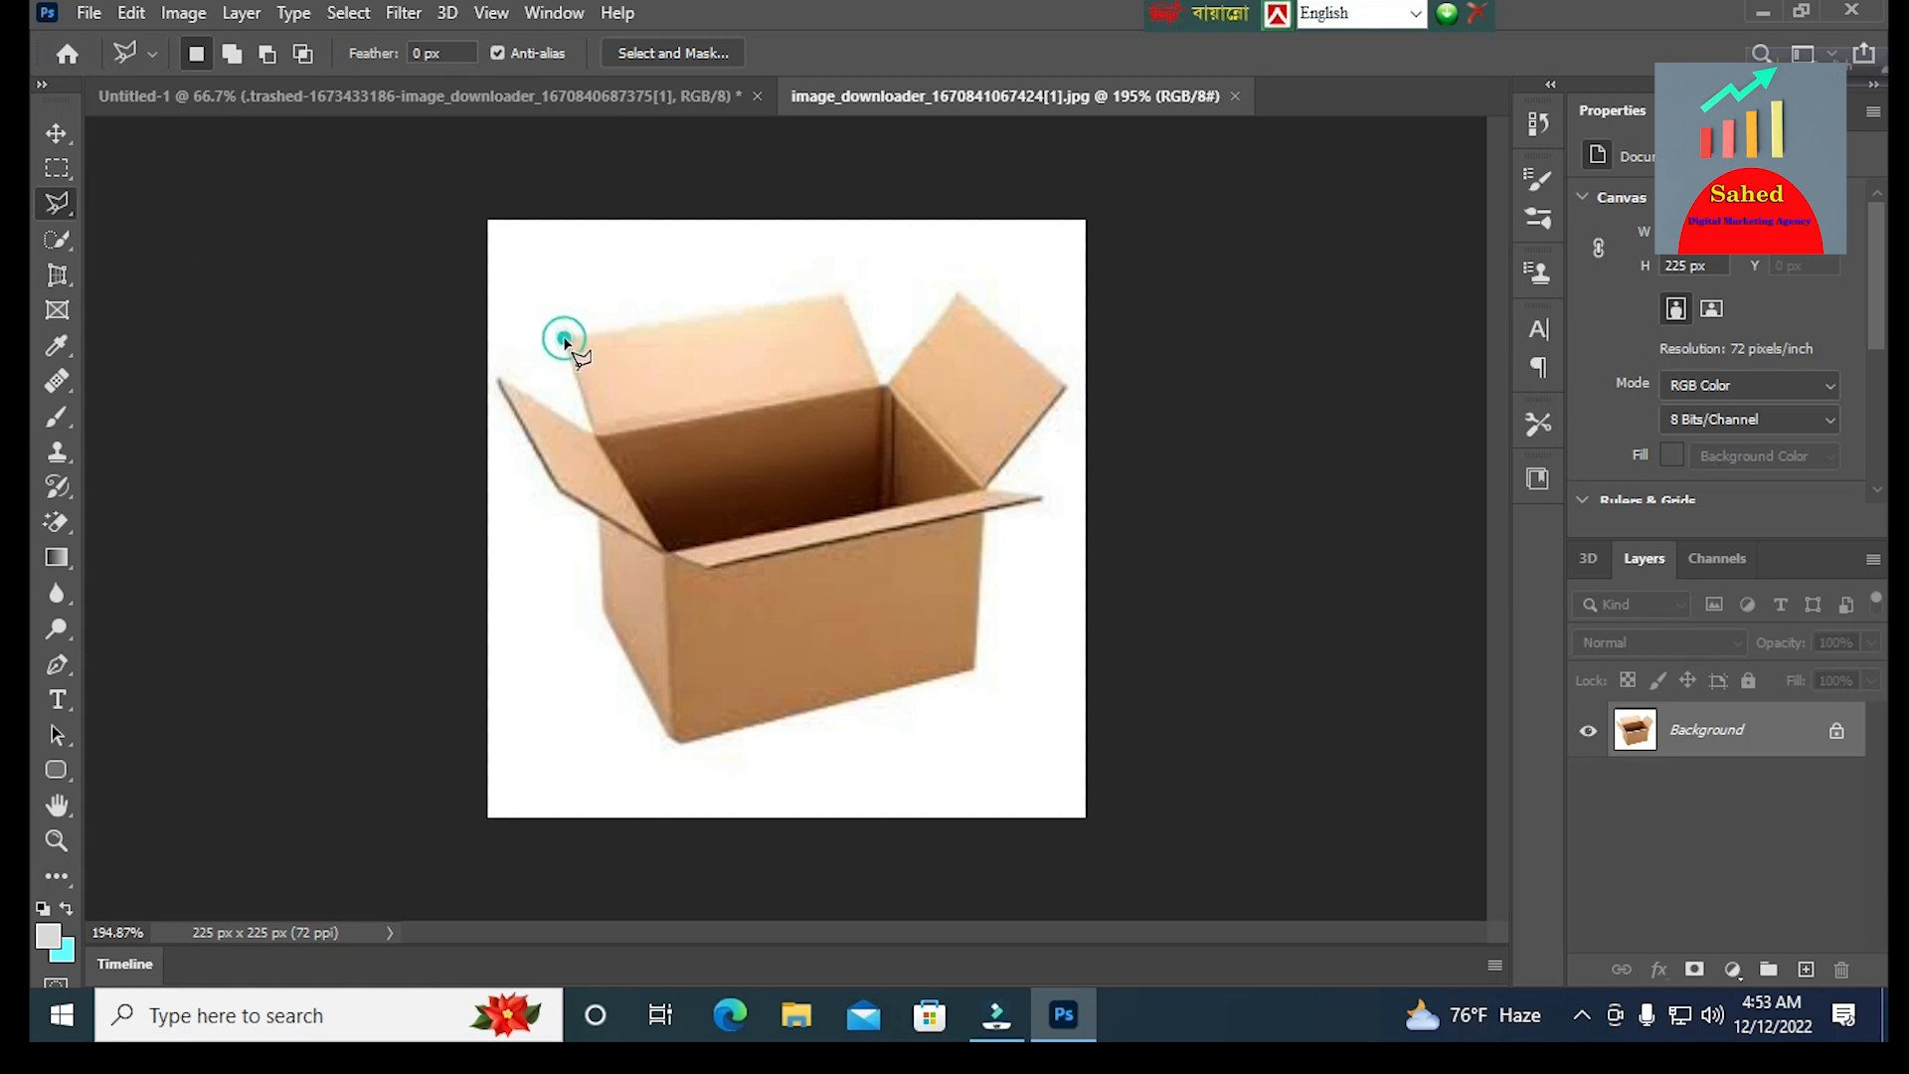
left_click(841, 293)
left_click(566, 339)
left_click(595, 434)
left_click(499, 379)
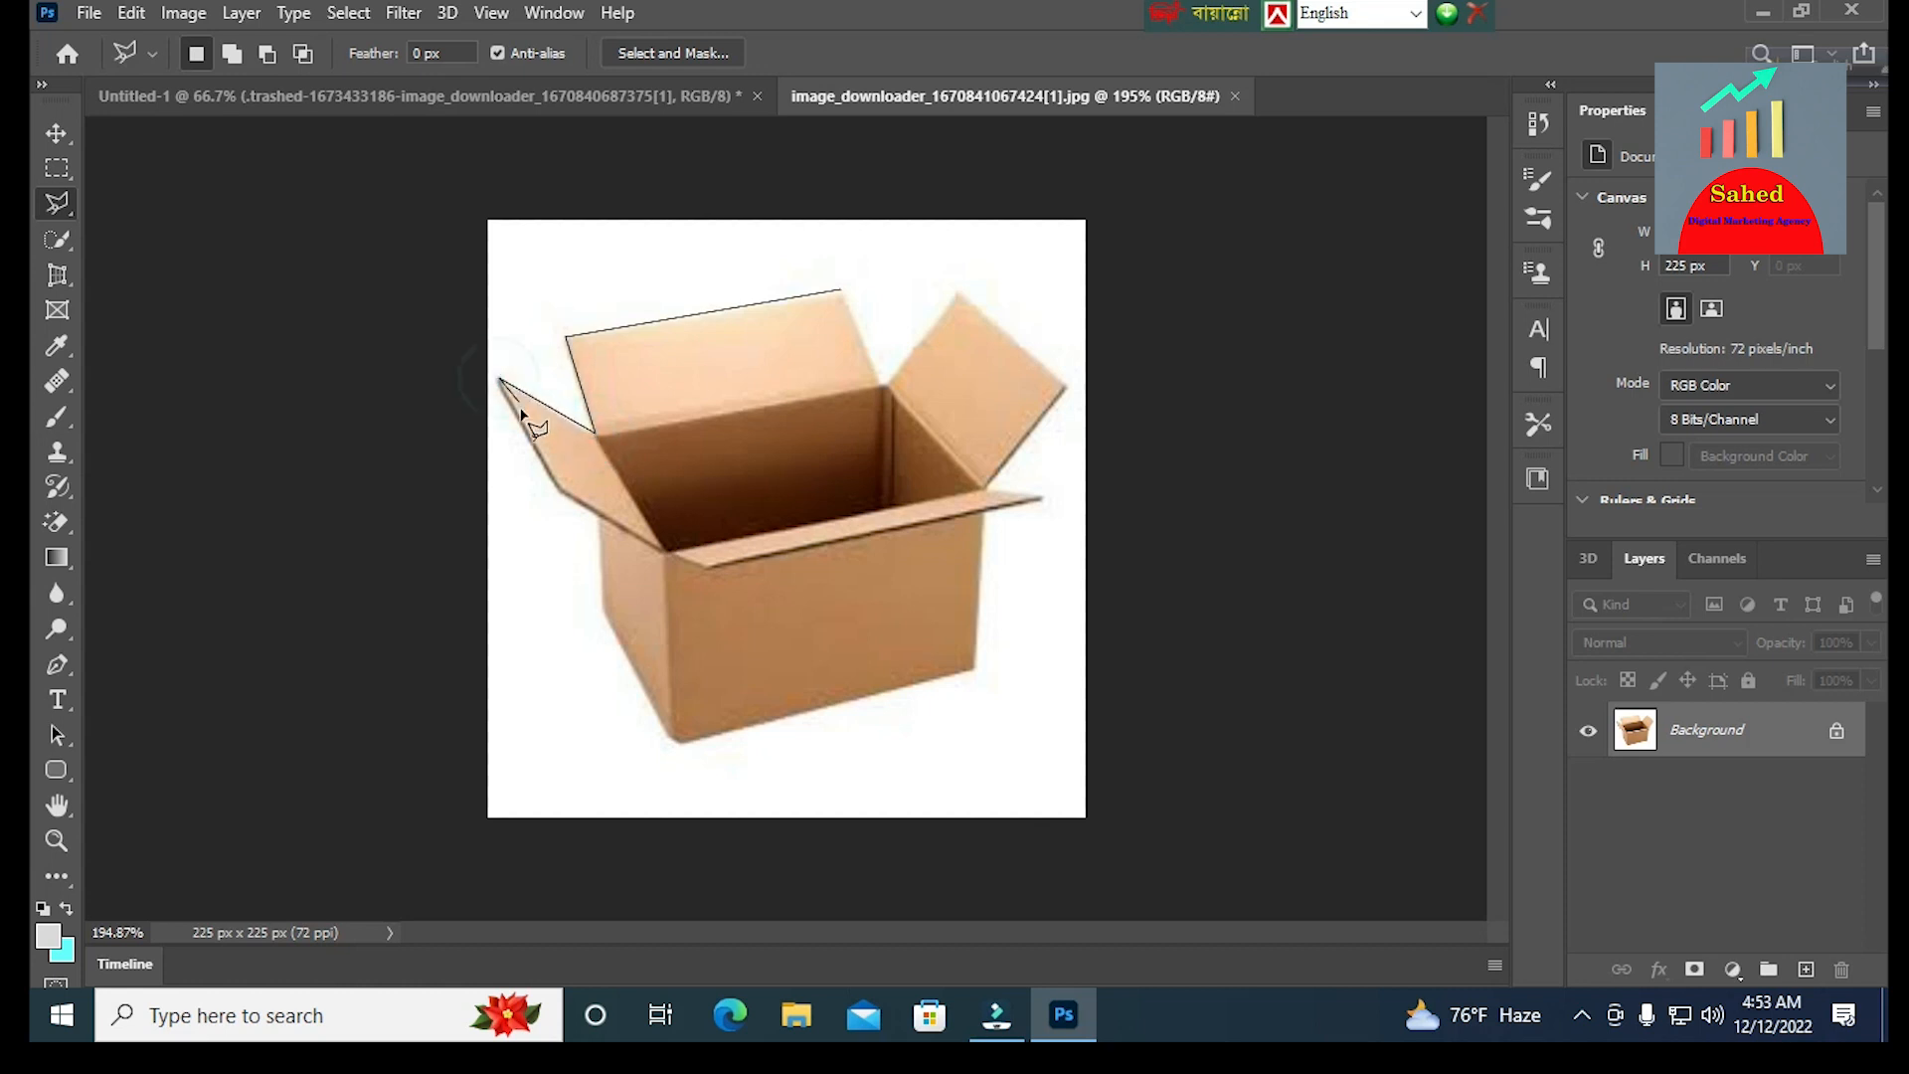
left_click(557, 491)
left_click(602, 521)
left_click(603, 609)
left_click(678, 740)
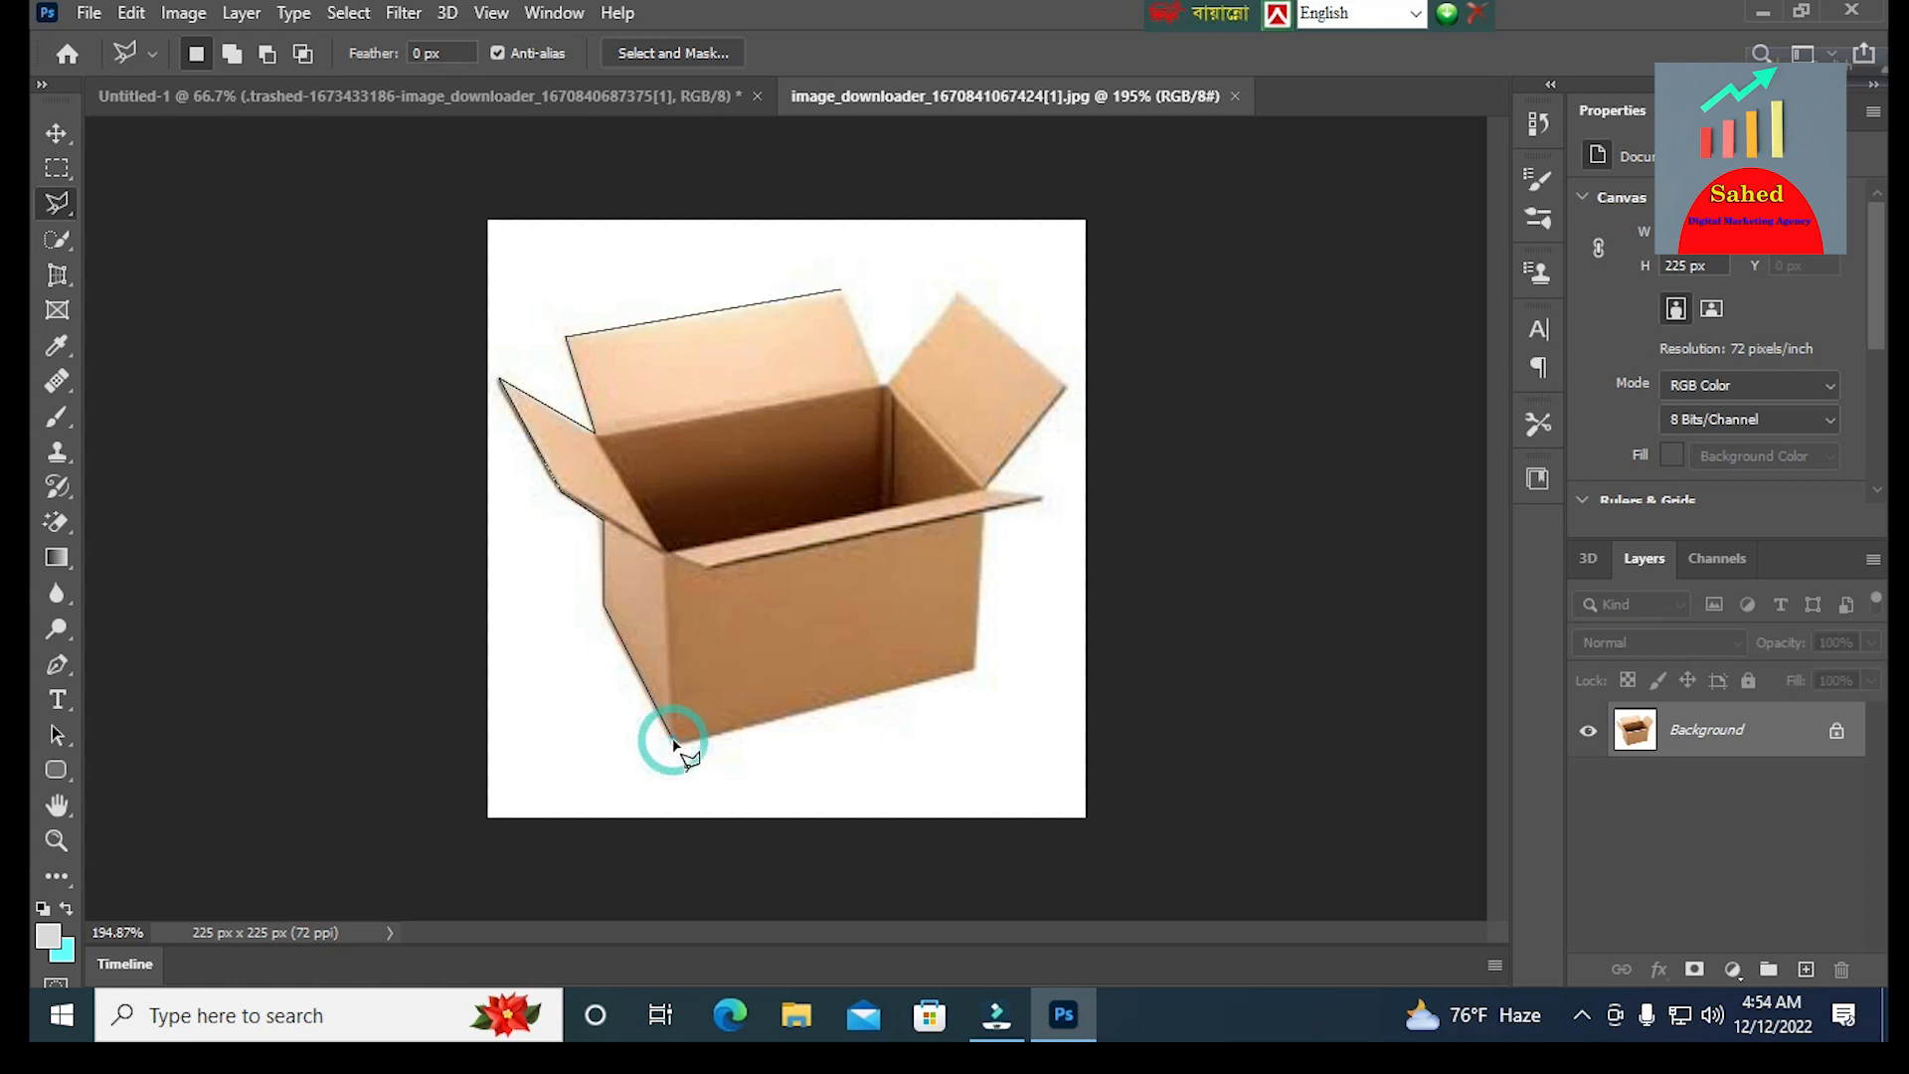
left_click(974, 673)
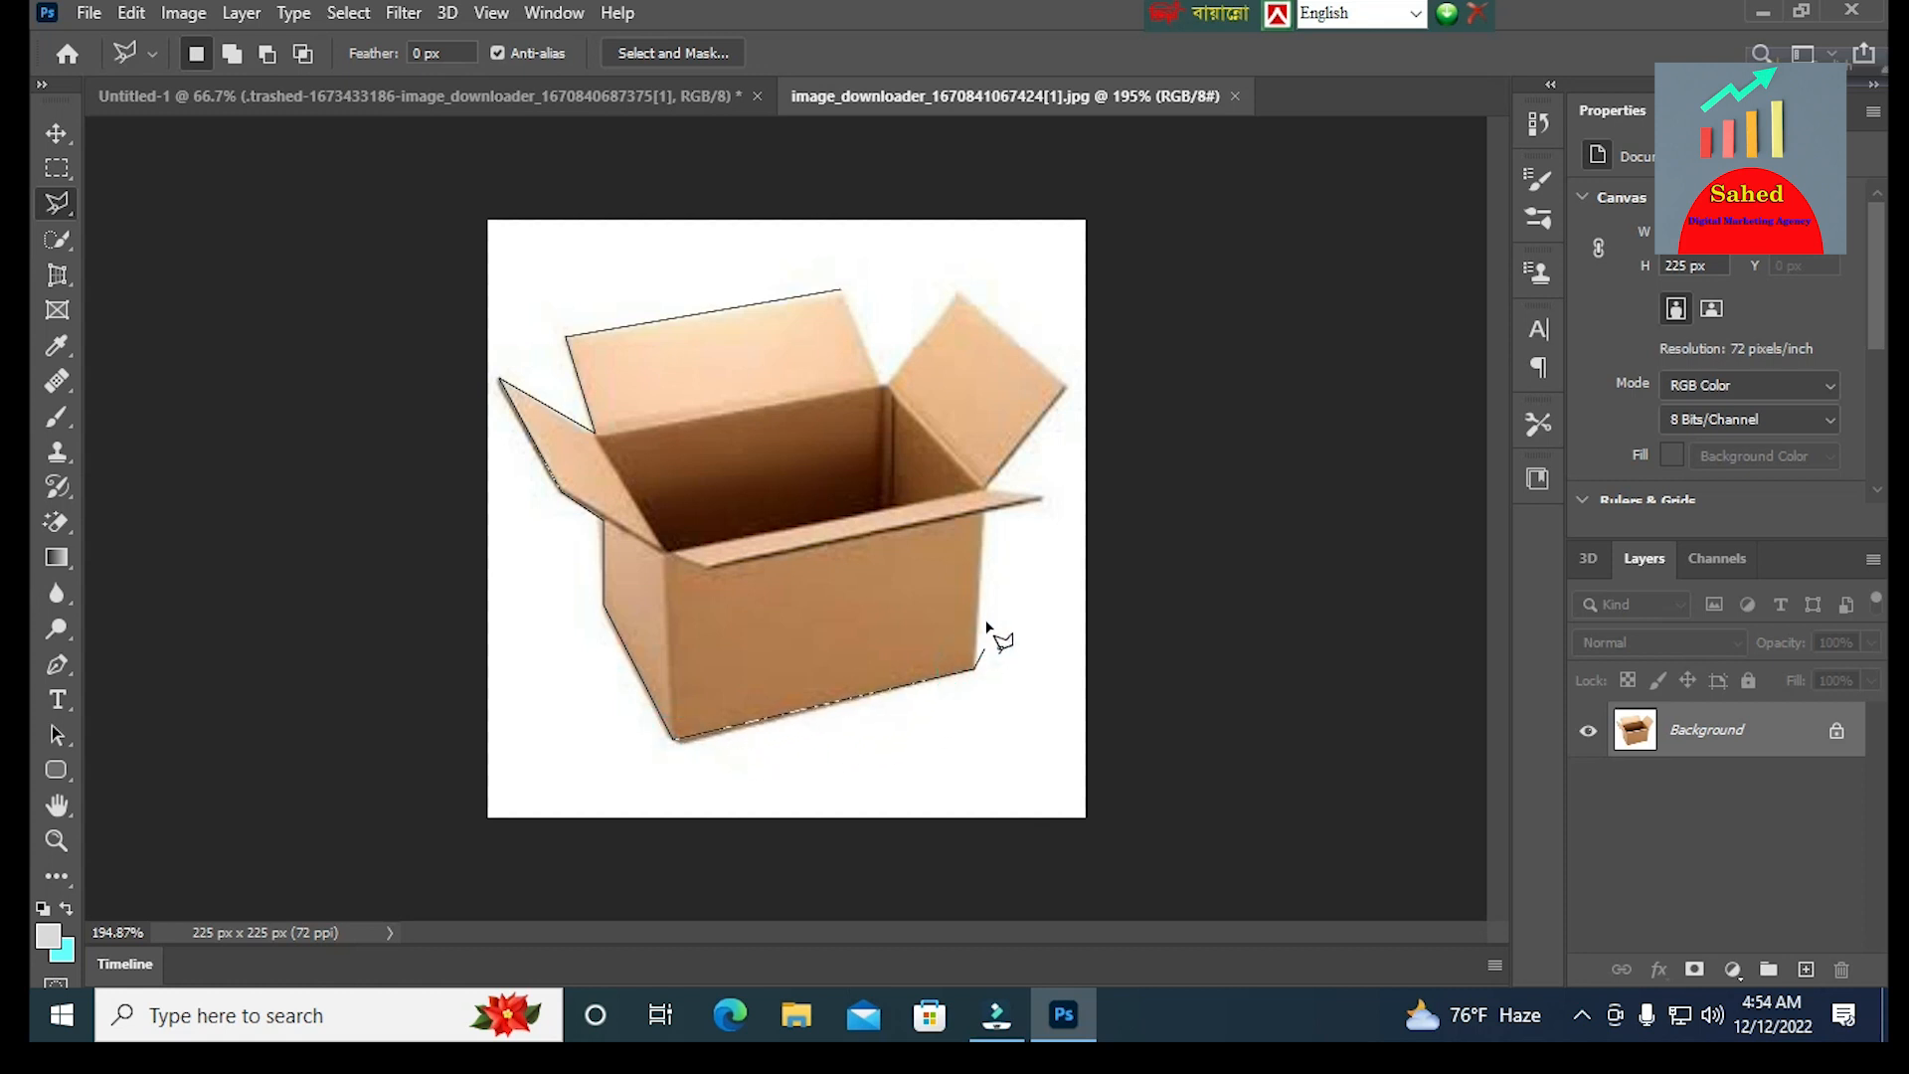
left_click(983, 513)
left_click(1042, 501)
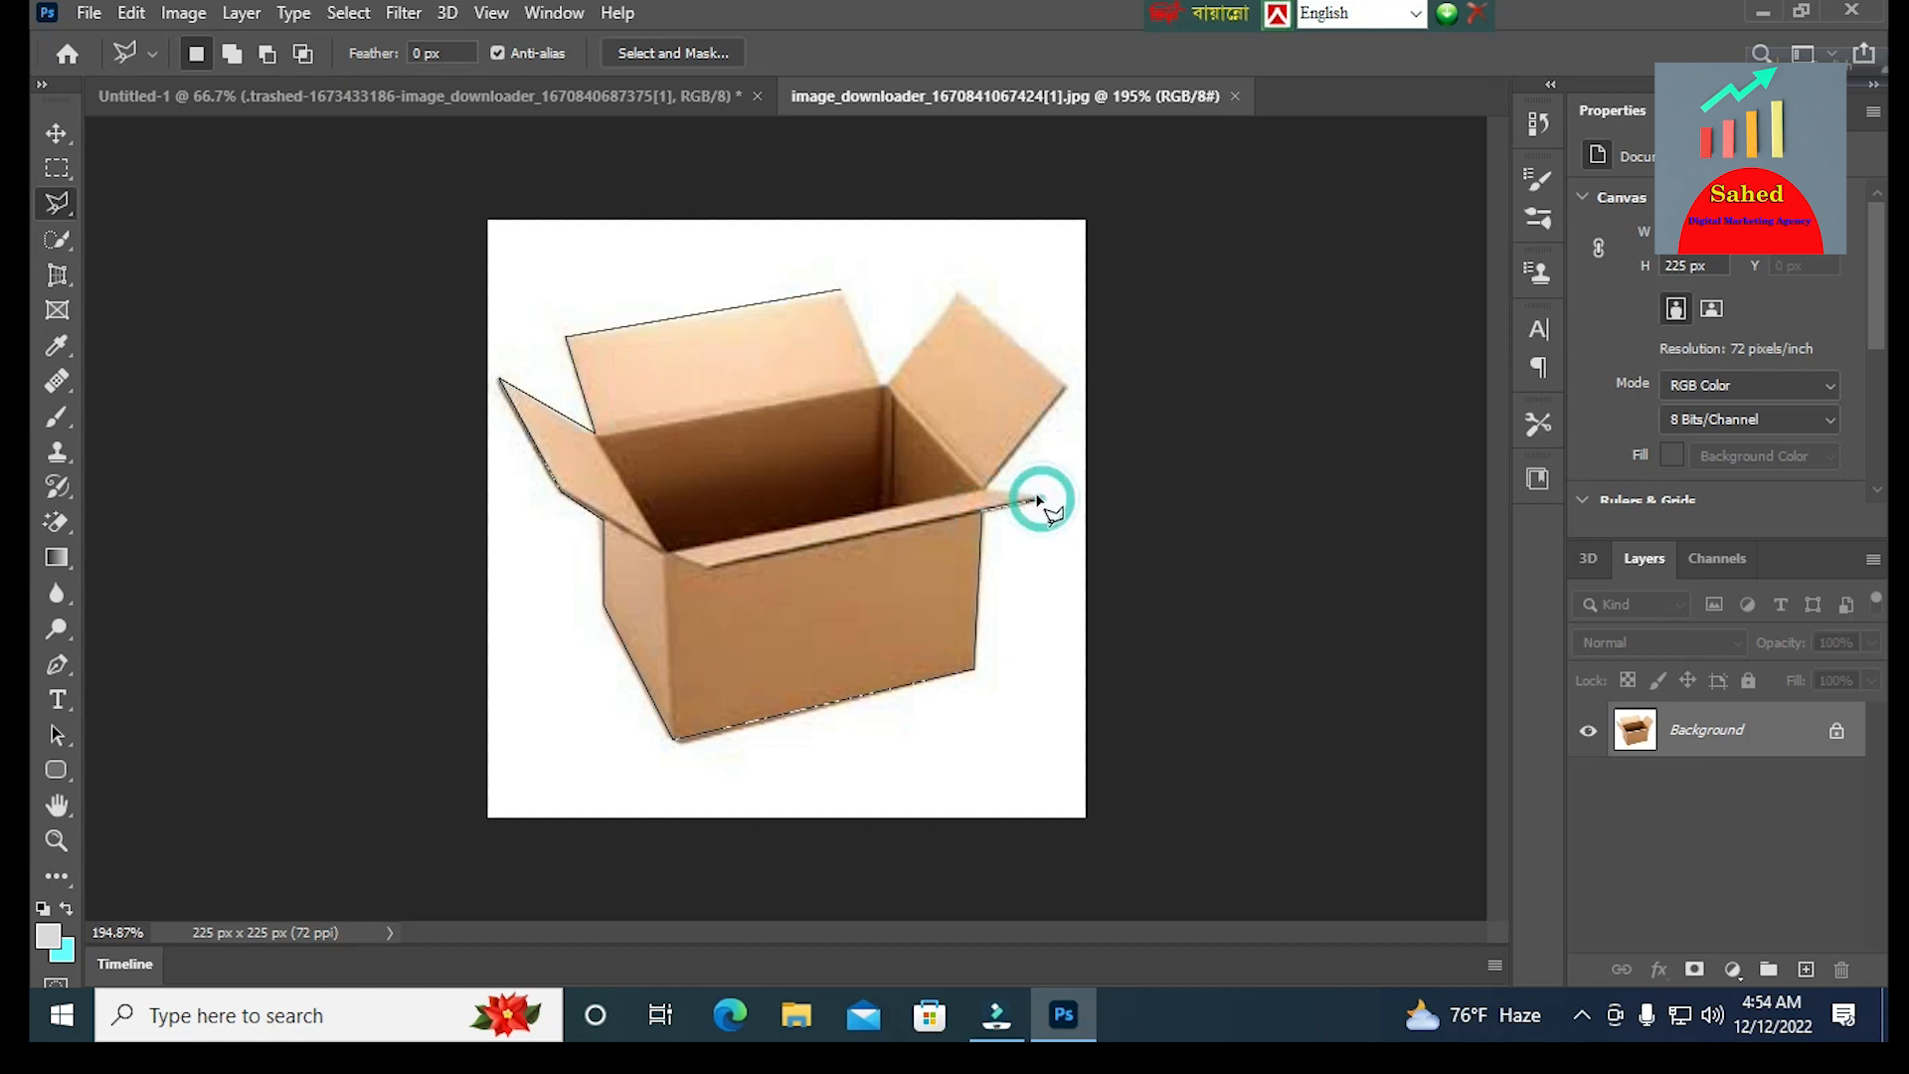
left_click(987, 489)
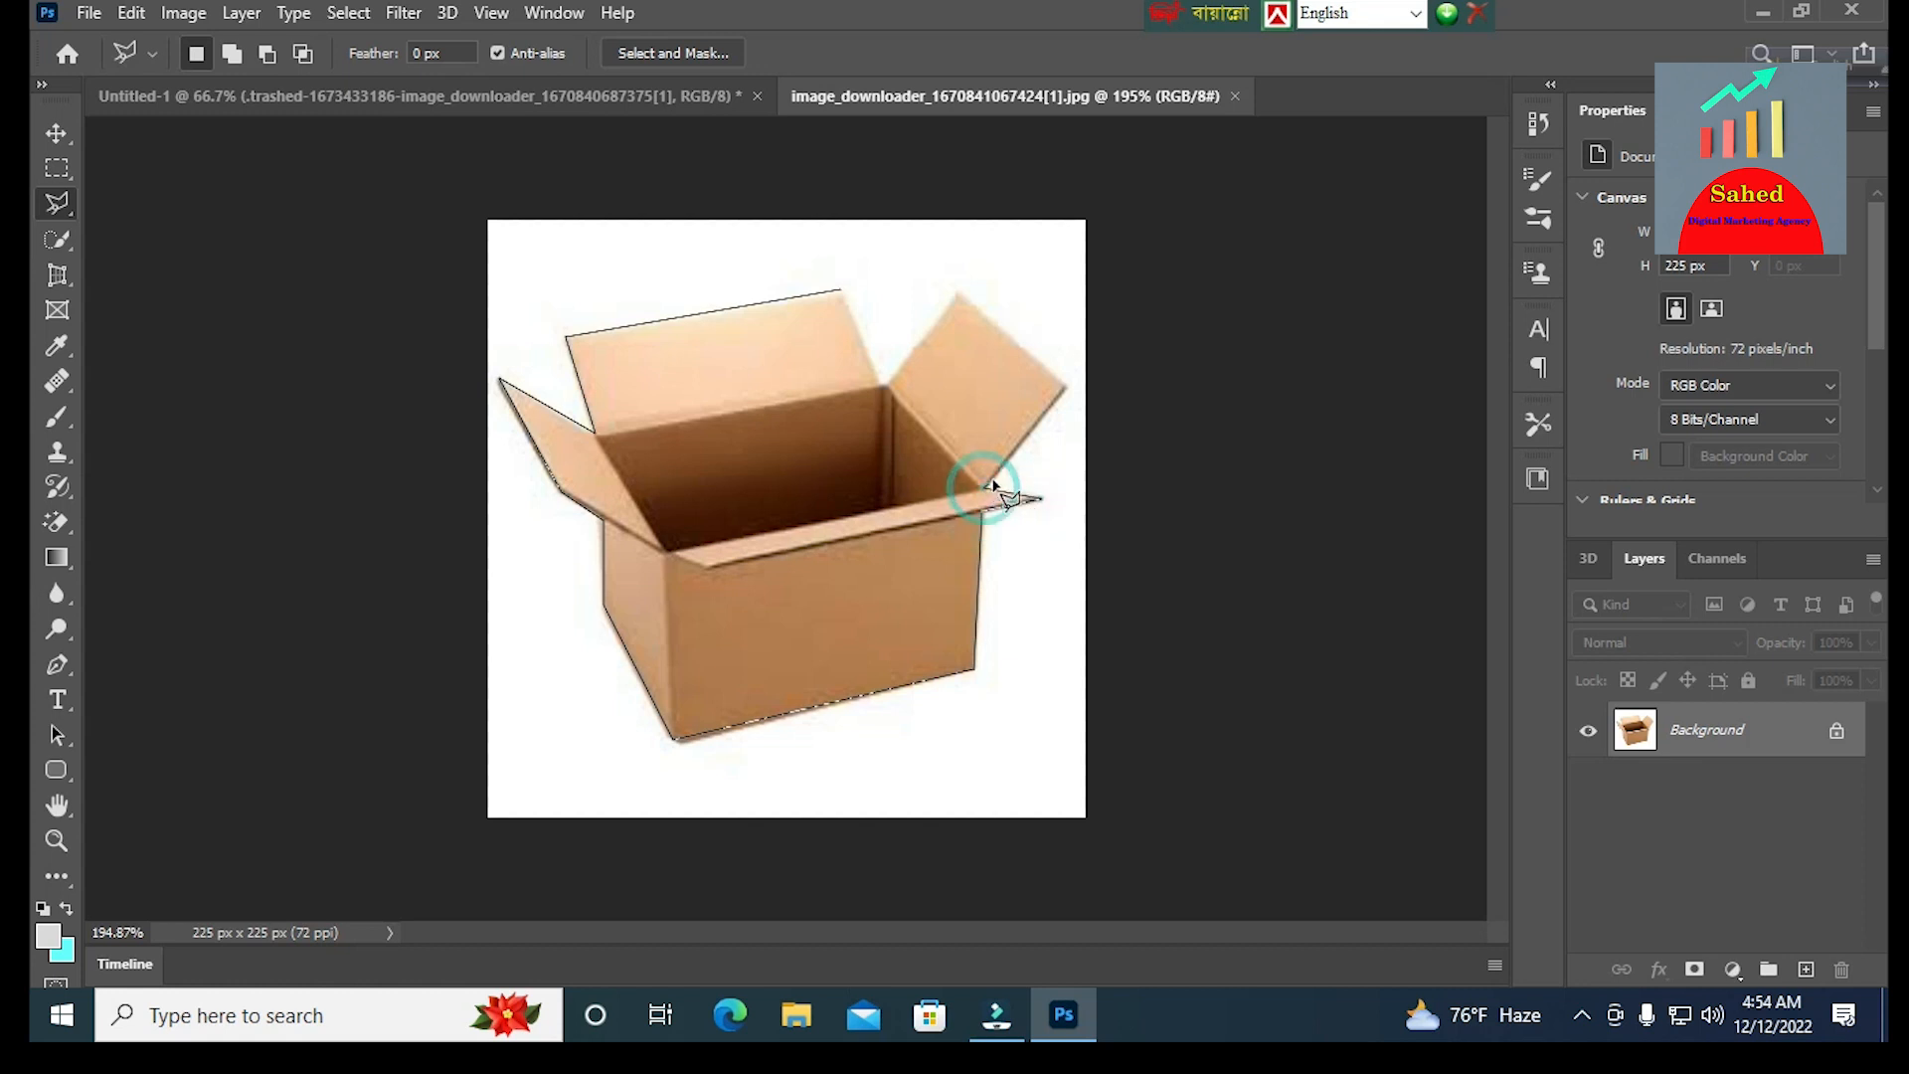
left_click(1065, 388)
left_click(960, 294)
left_click(884, 388)
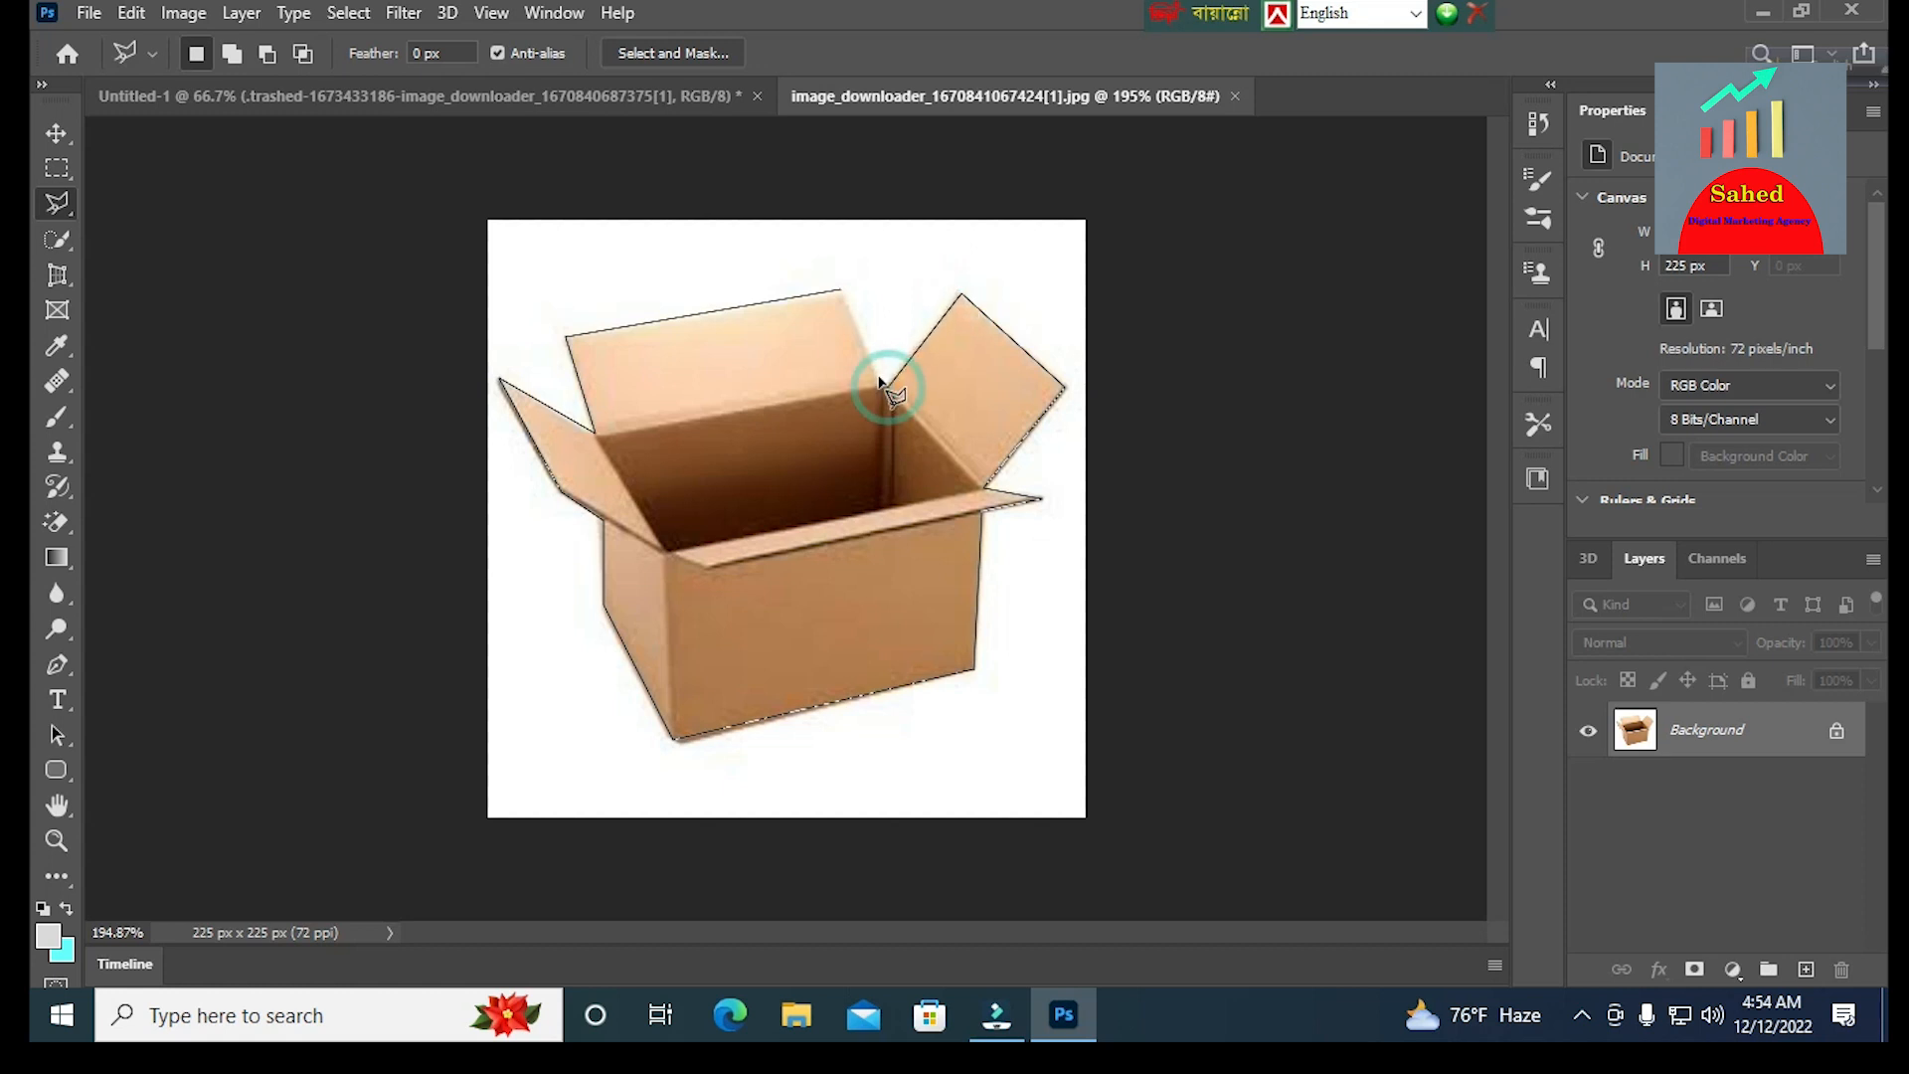
left_click(840, 288)
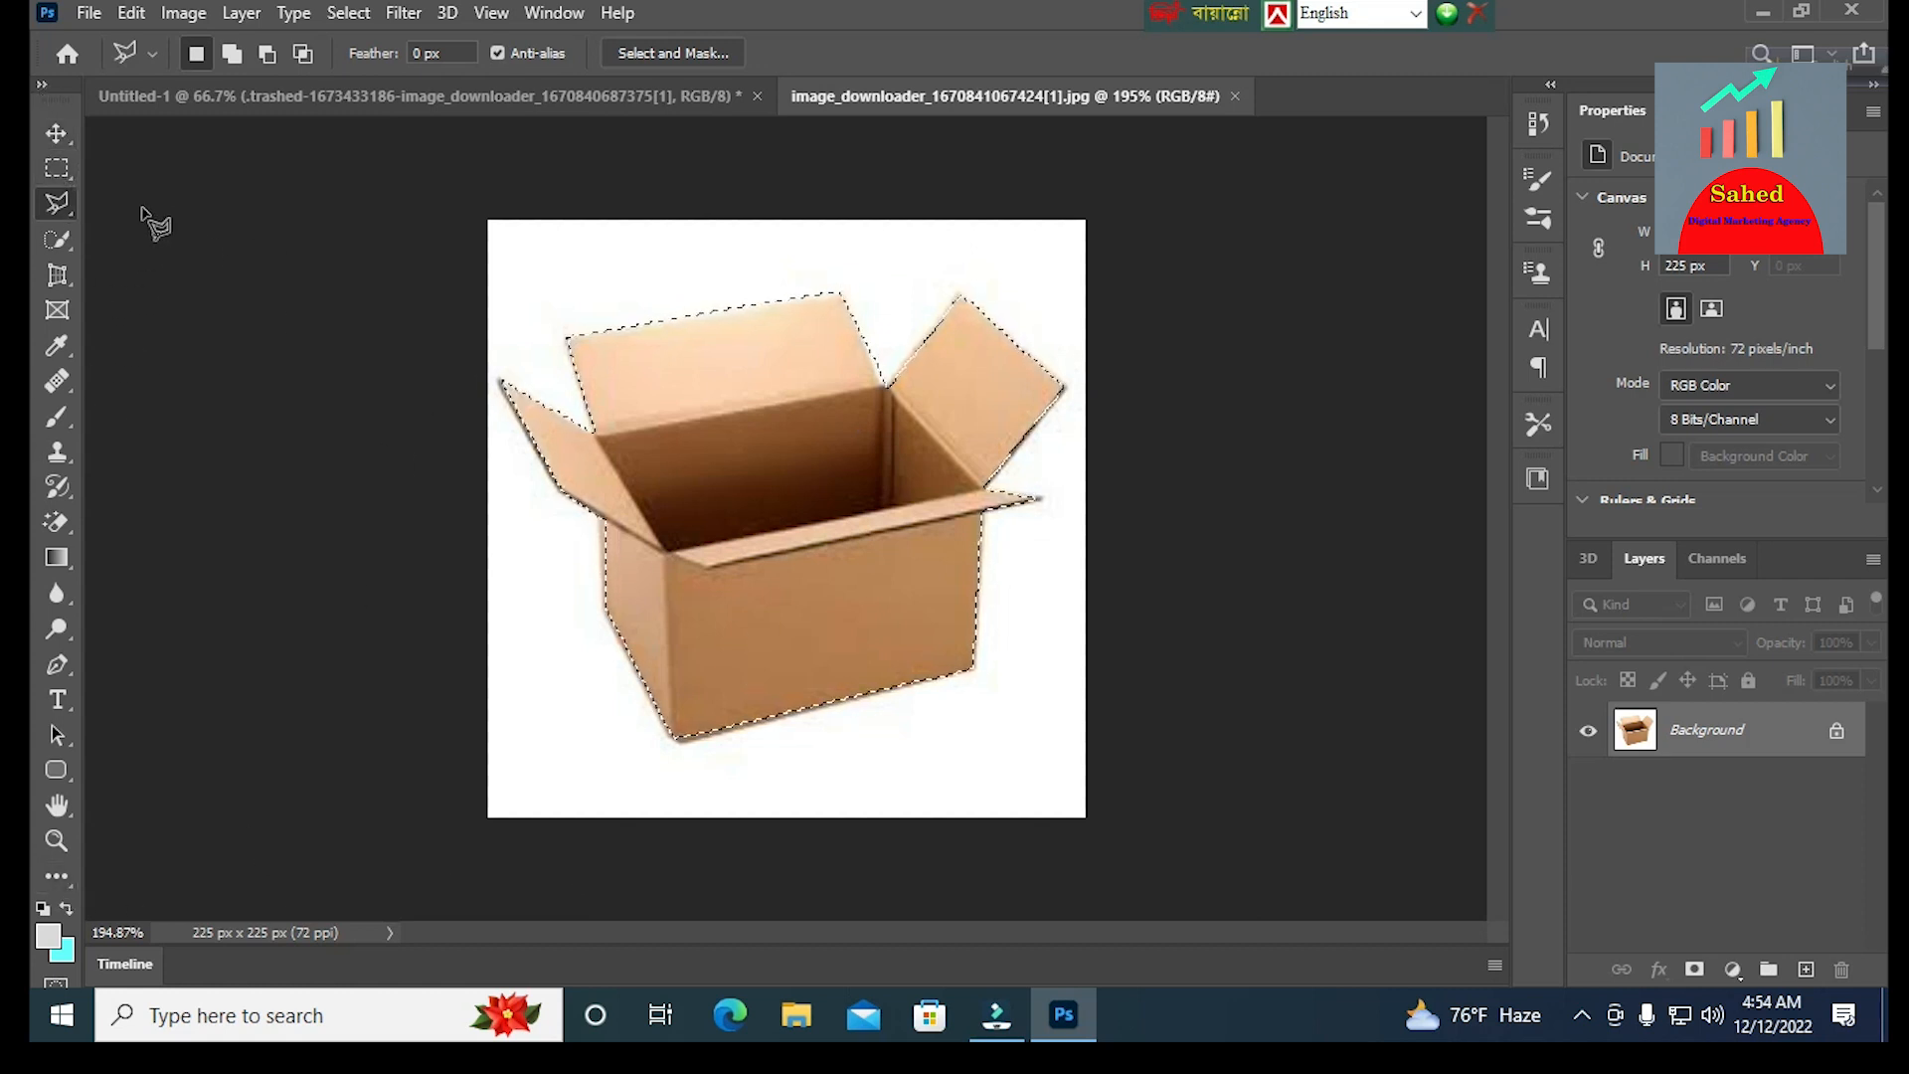
- Try moving the selected box a short distance with the Move tool and undo the move
left_click(57, 135)
left_click_drag(705, 498, 678, 456)
left_click(745, 455)
key("ctrl+z")
- Output the lasso selection of the box to a new layer through Select and Mask
left_click(350, 14)
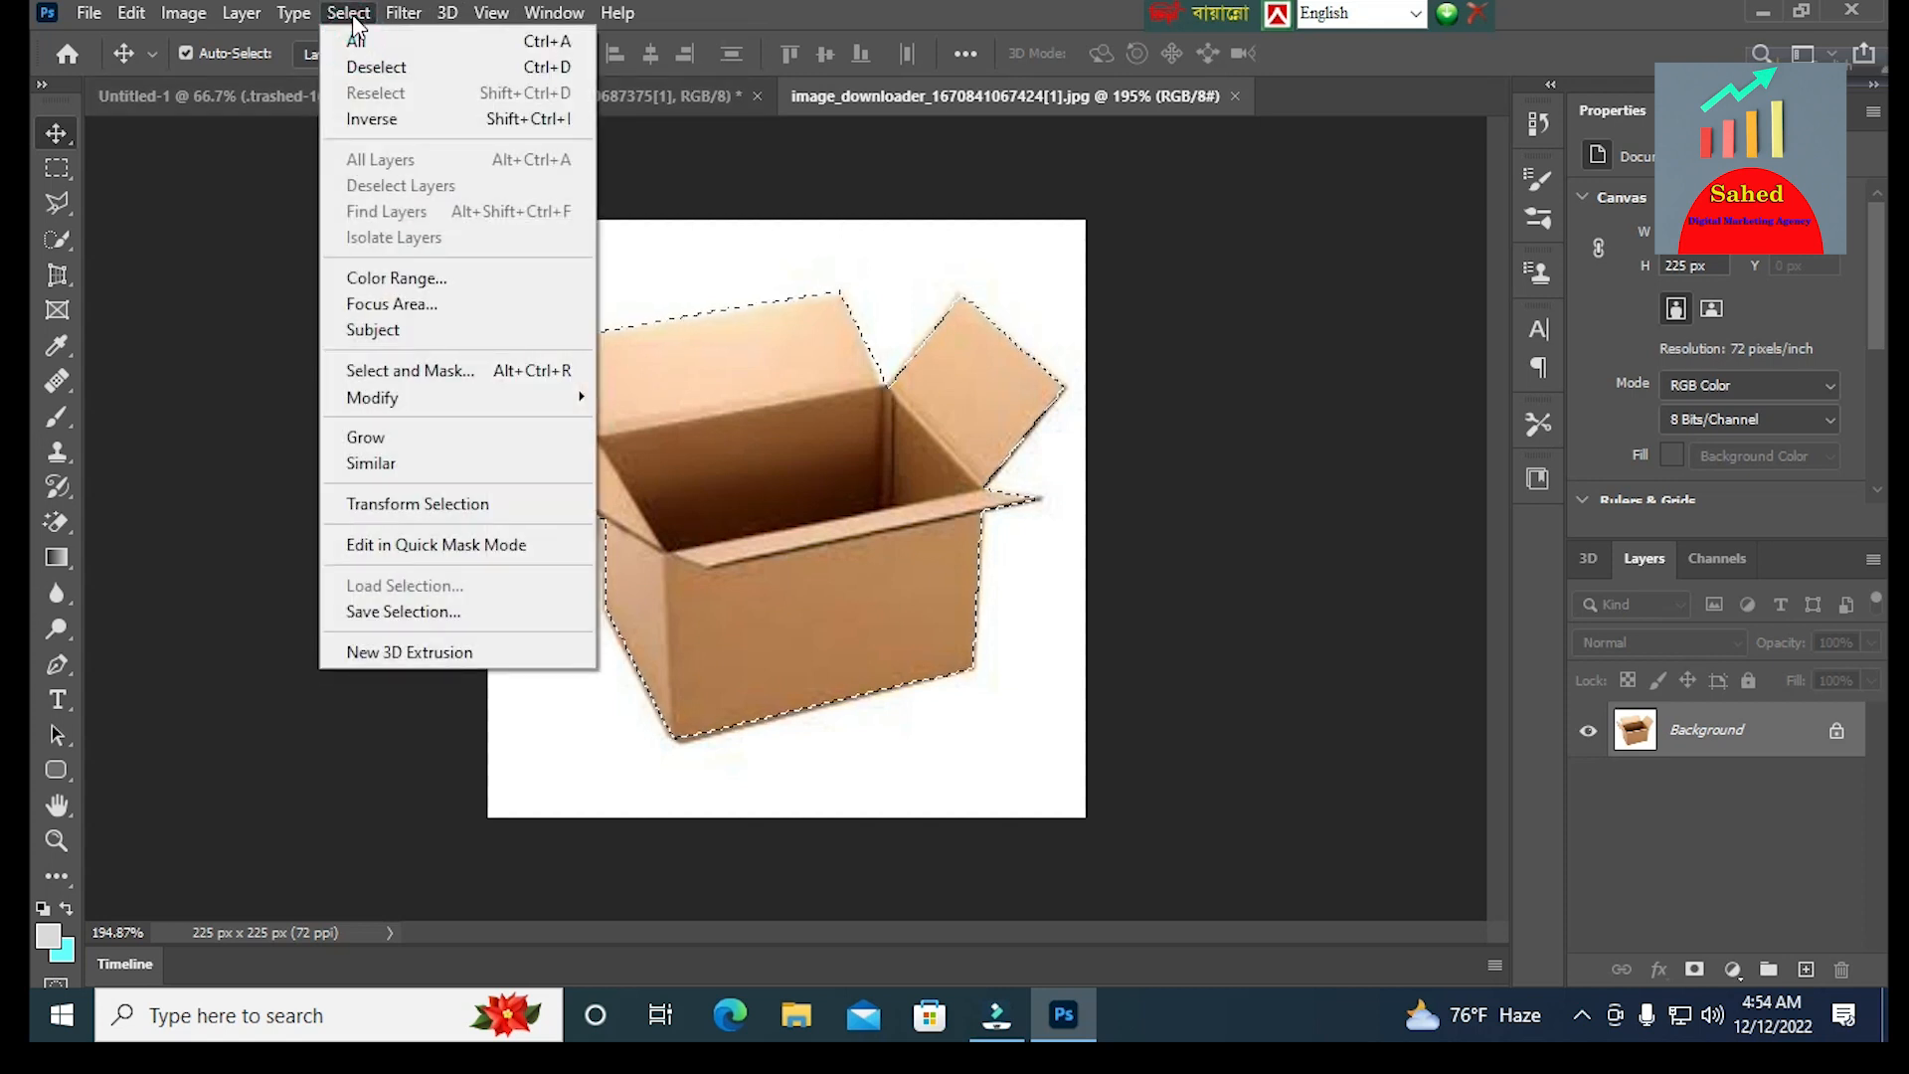
left_click(417, 379)
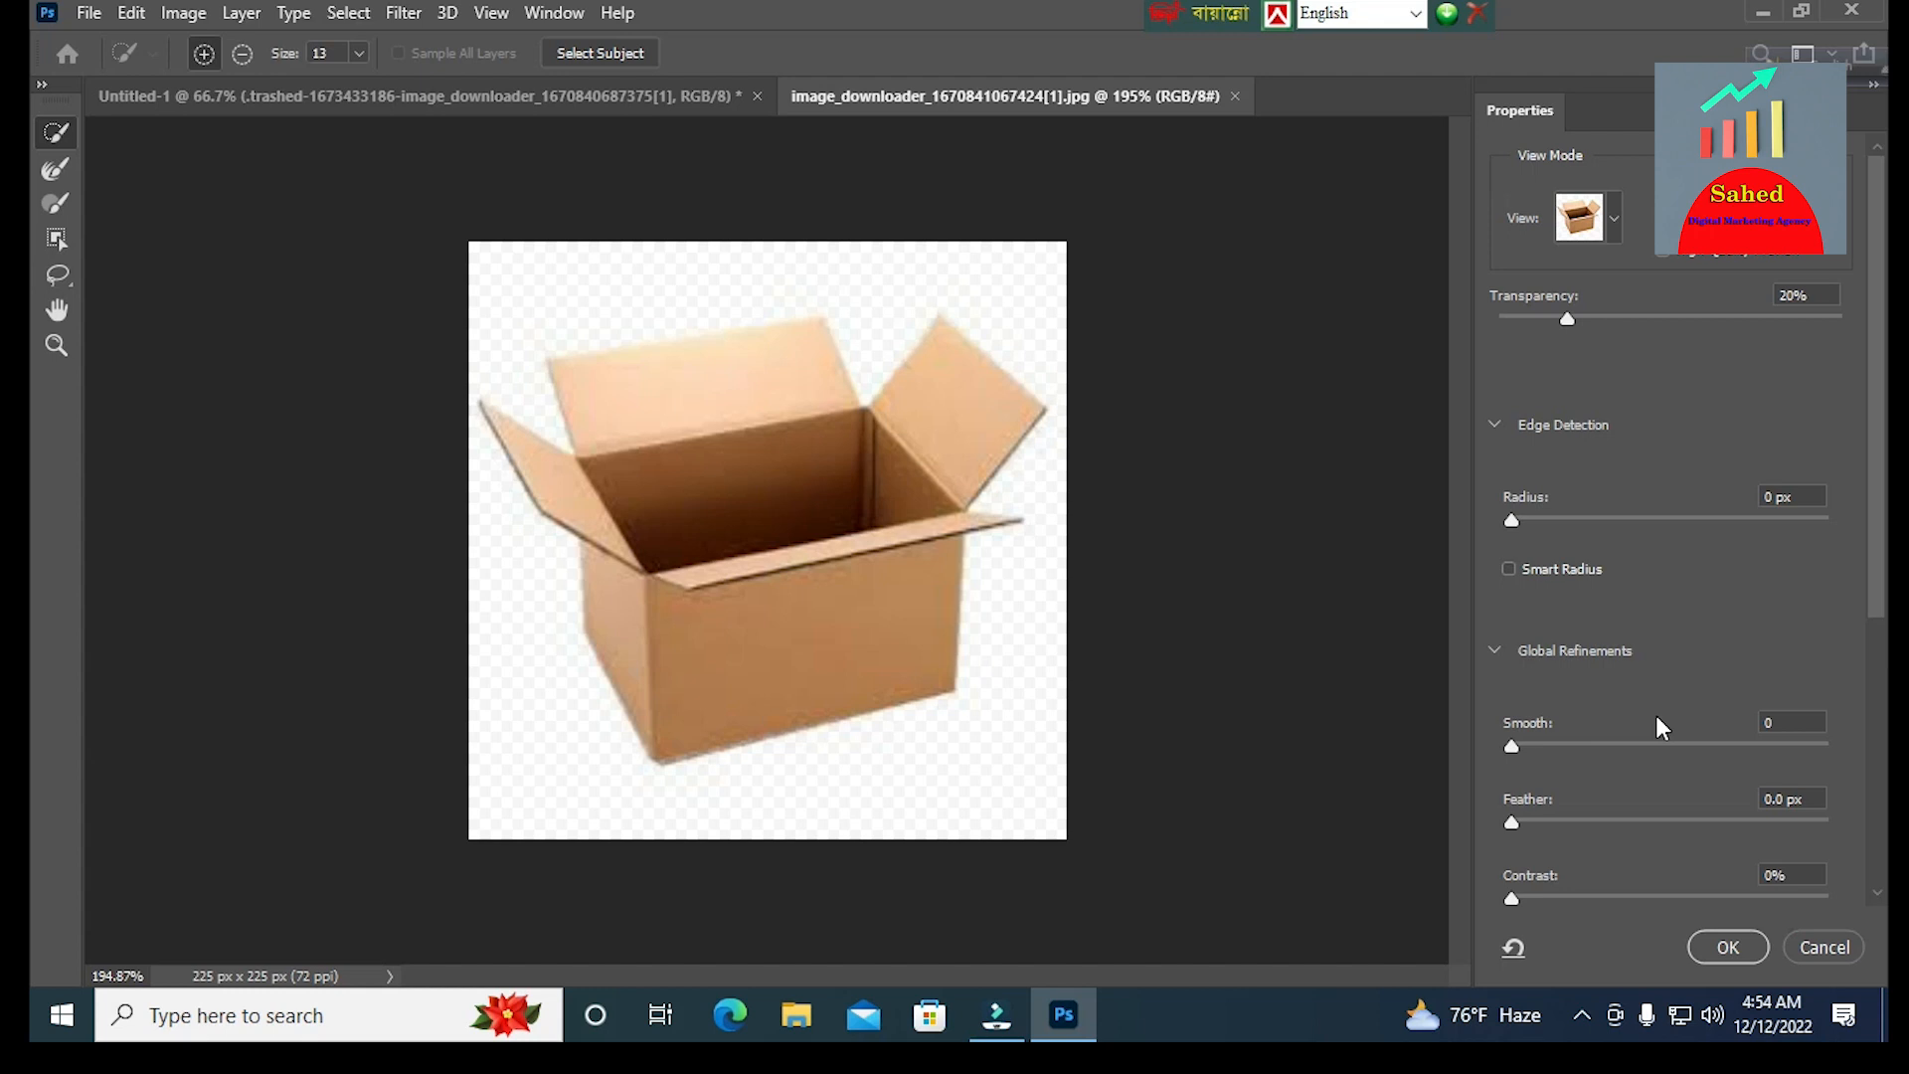
scroll(1655, 714, "down", 5)
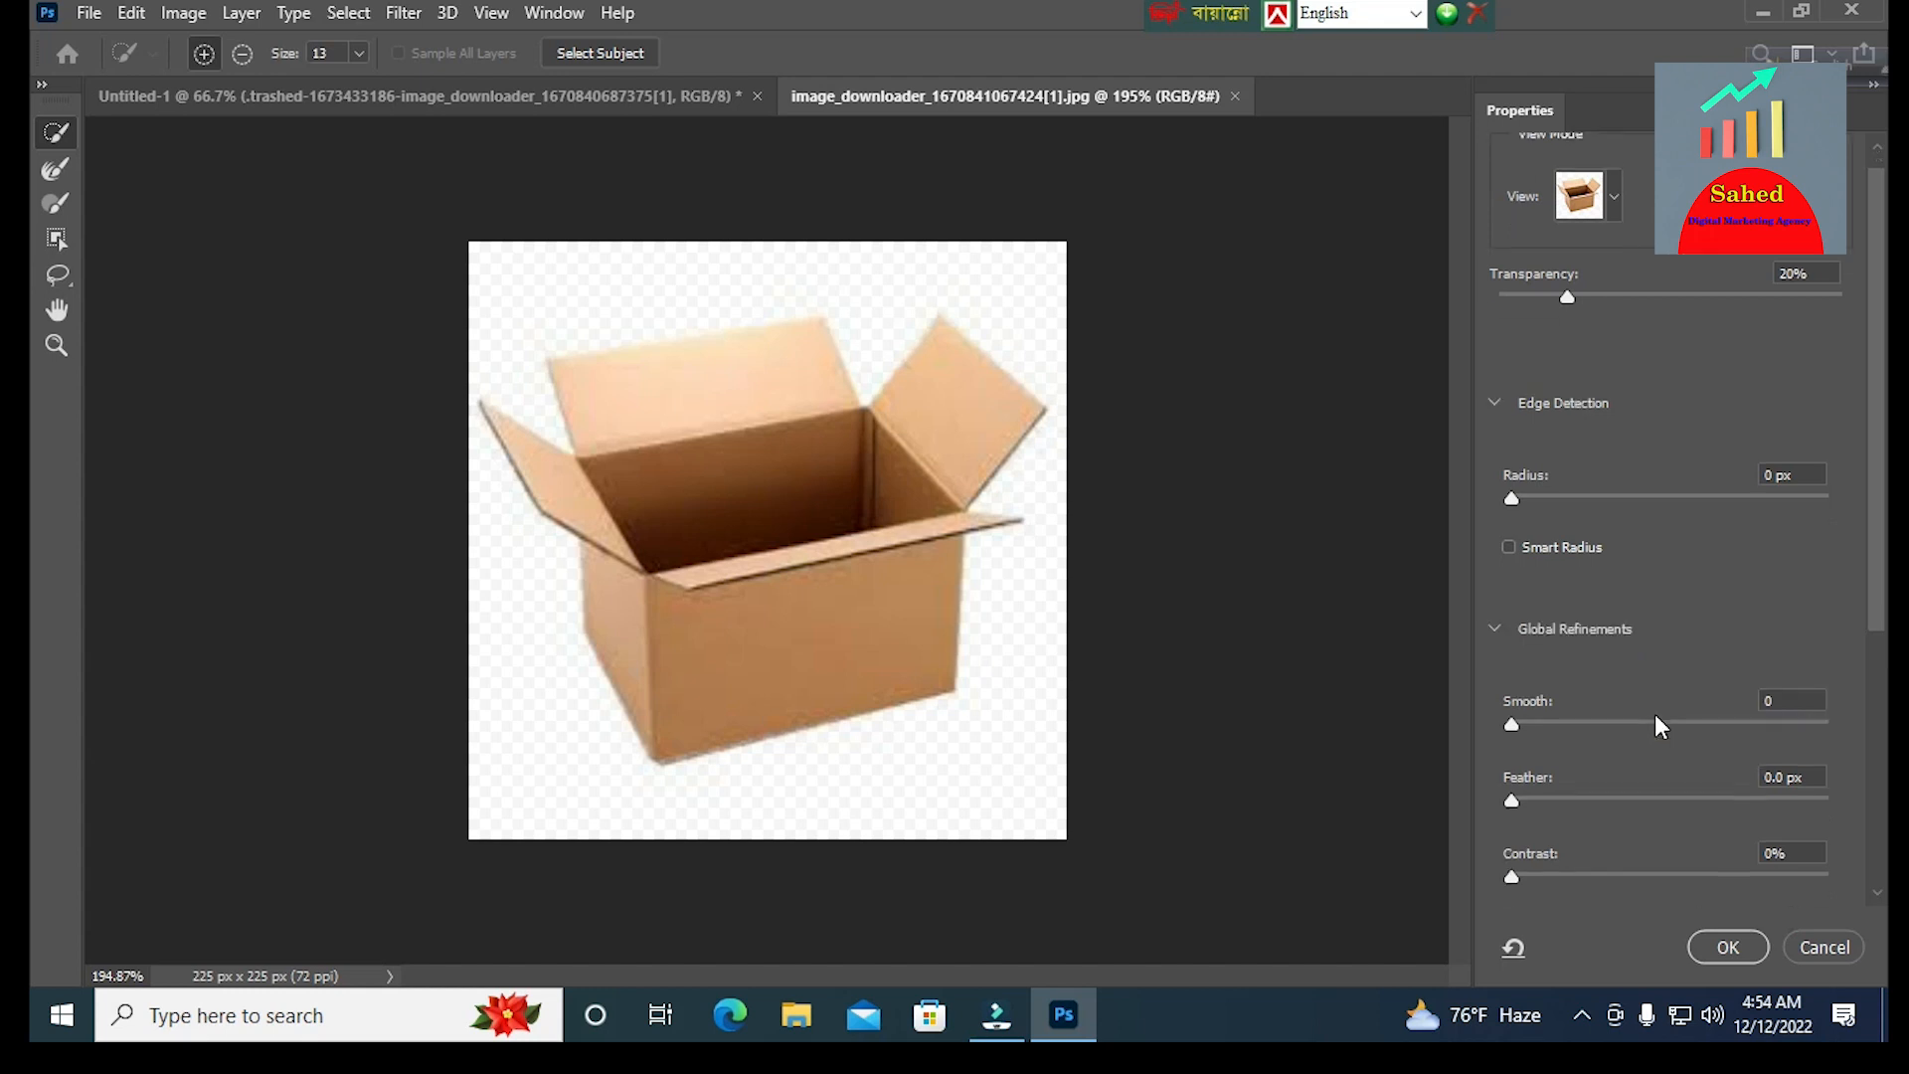
scroll(1655, 729, "down", 4)
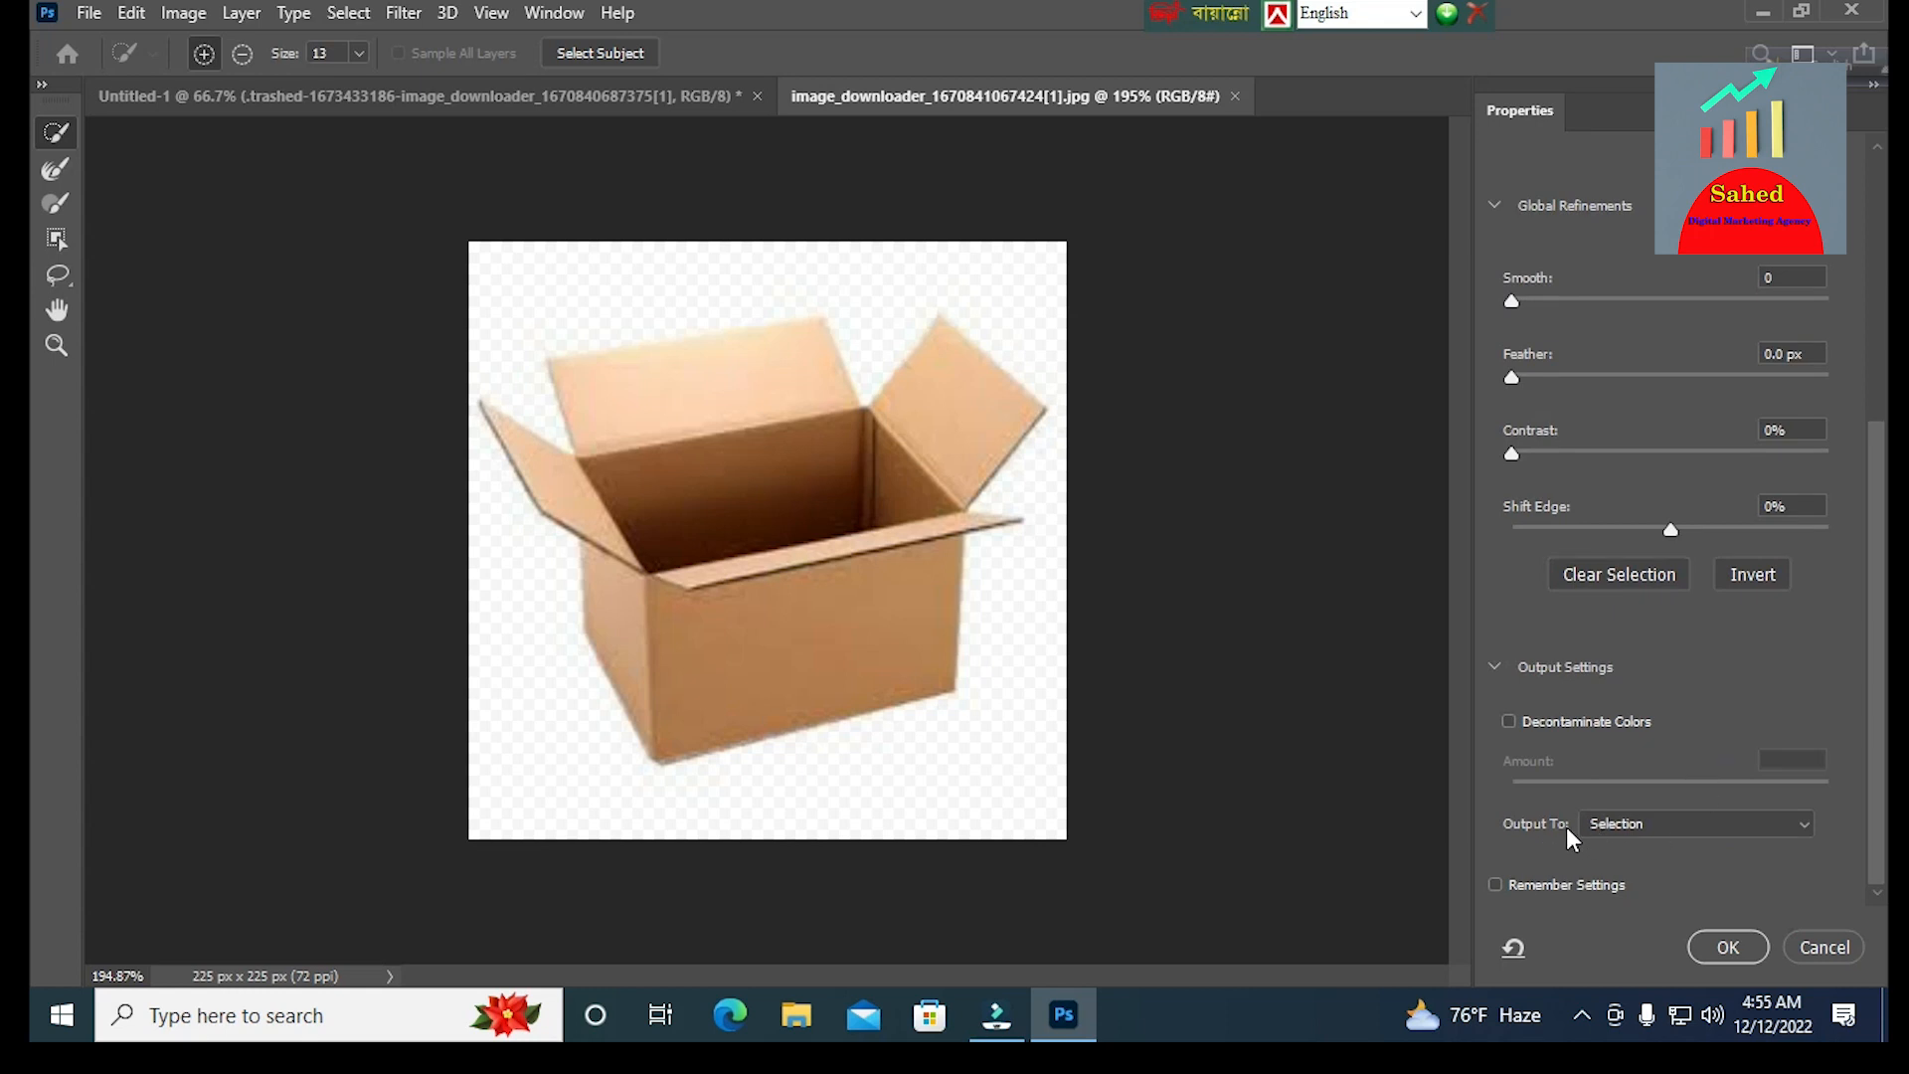
left_click(1804, 829)
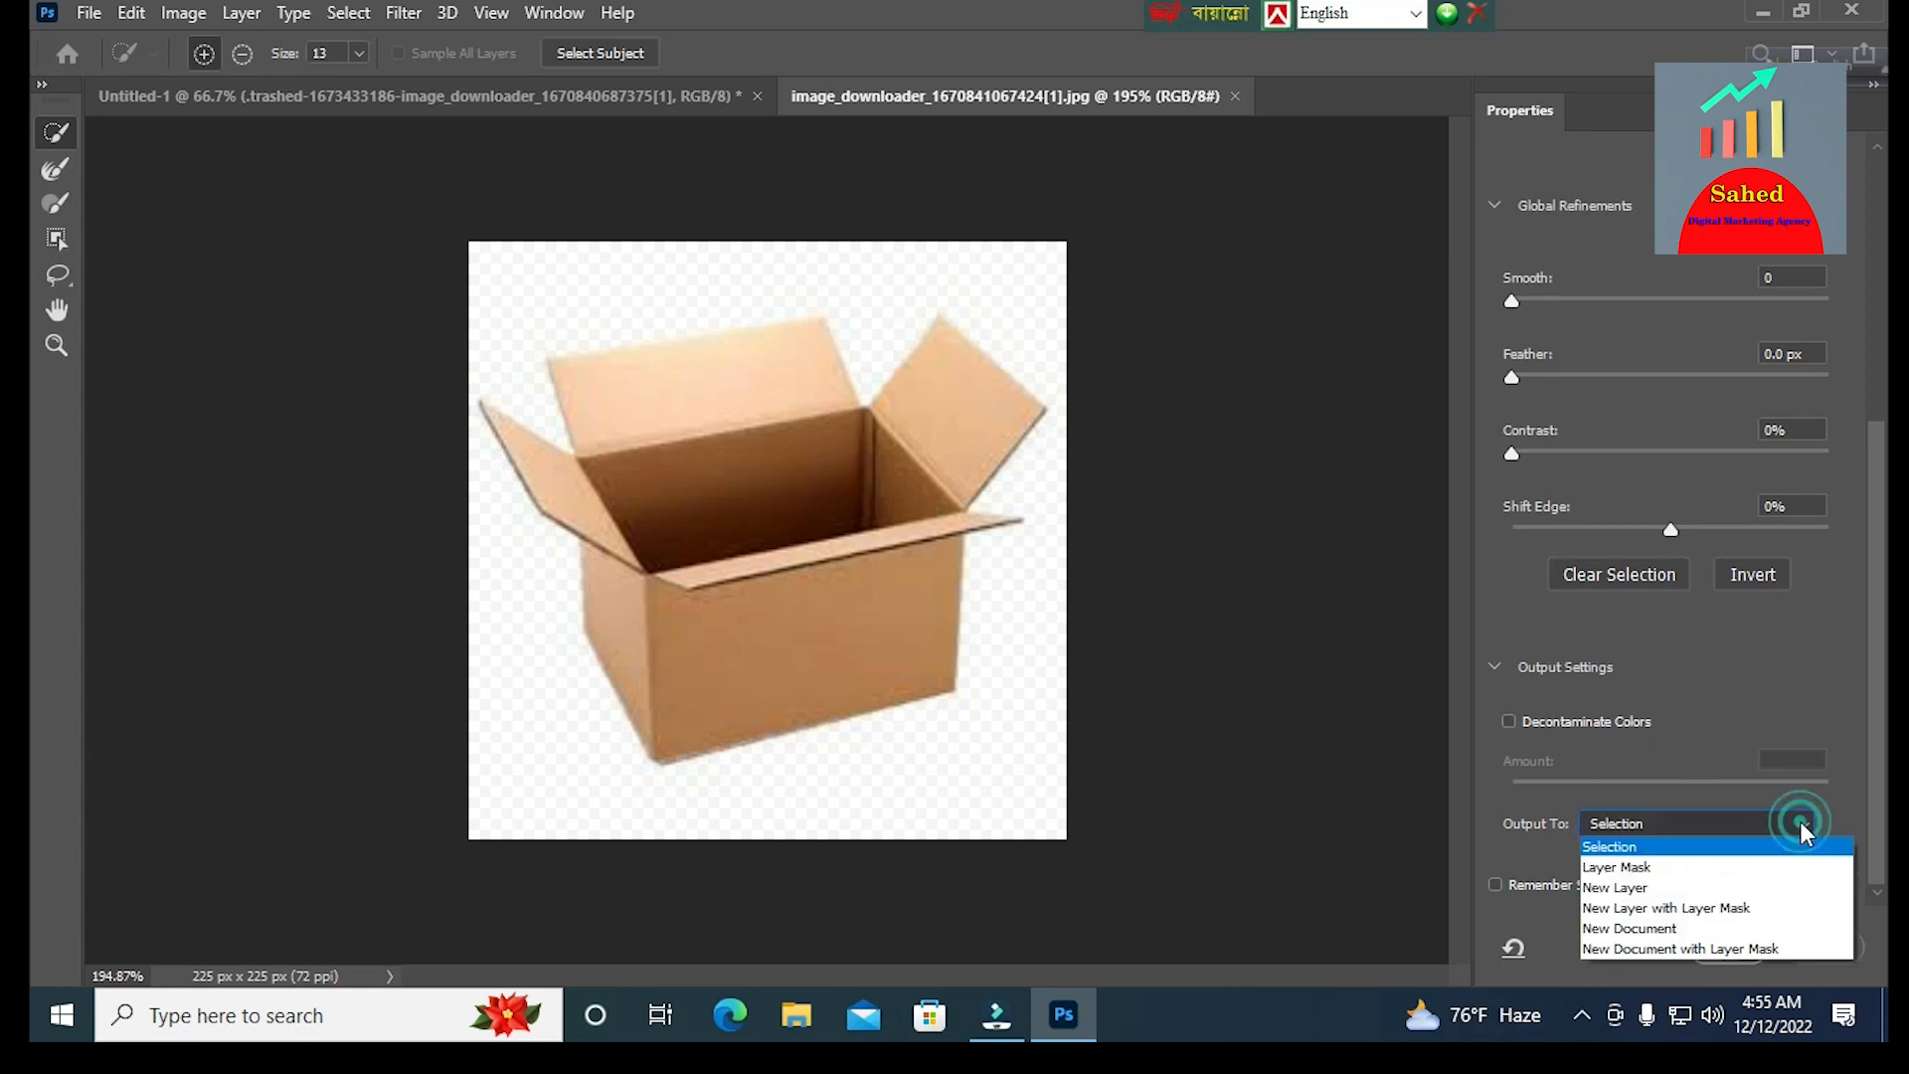
left_click(1669, 907)
left_click(1709, 944)
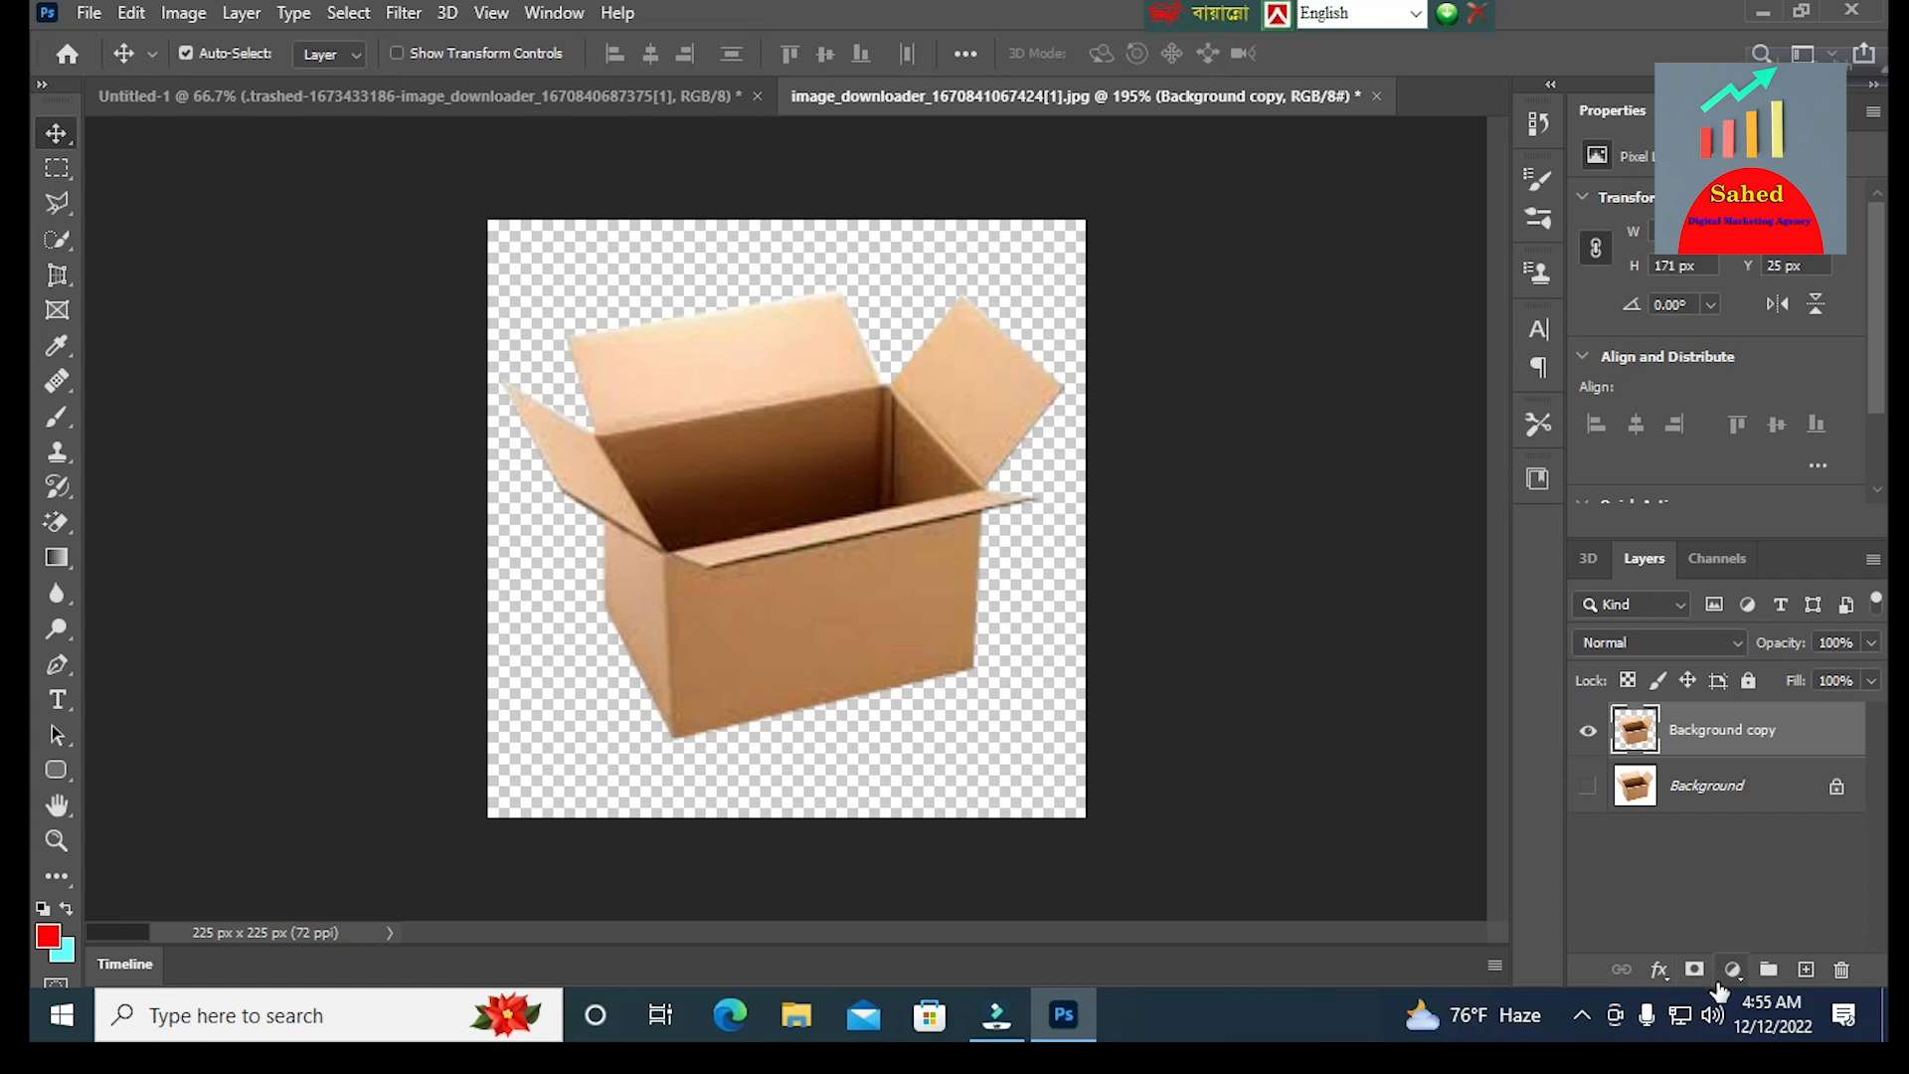
- Add a new layer, fill it with the red foreground color and place it beneath the box cutout
left_click(1806, 970)
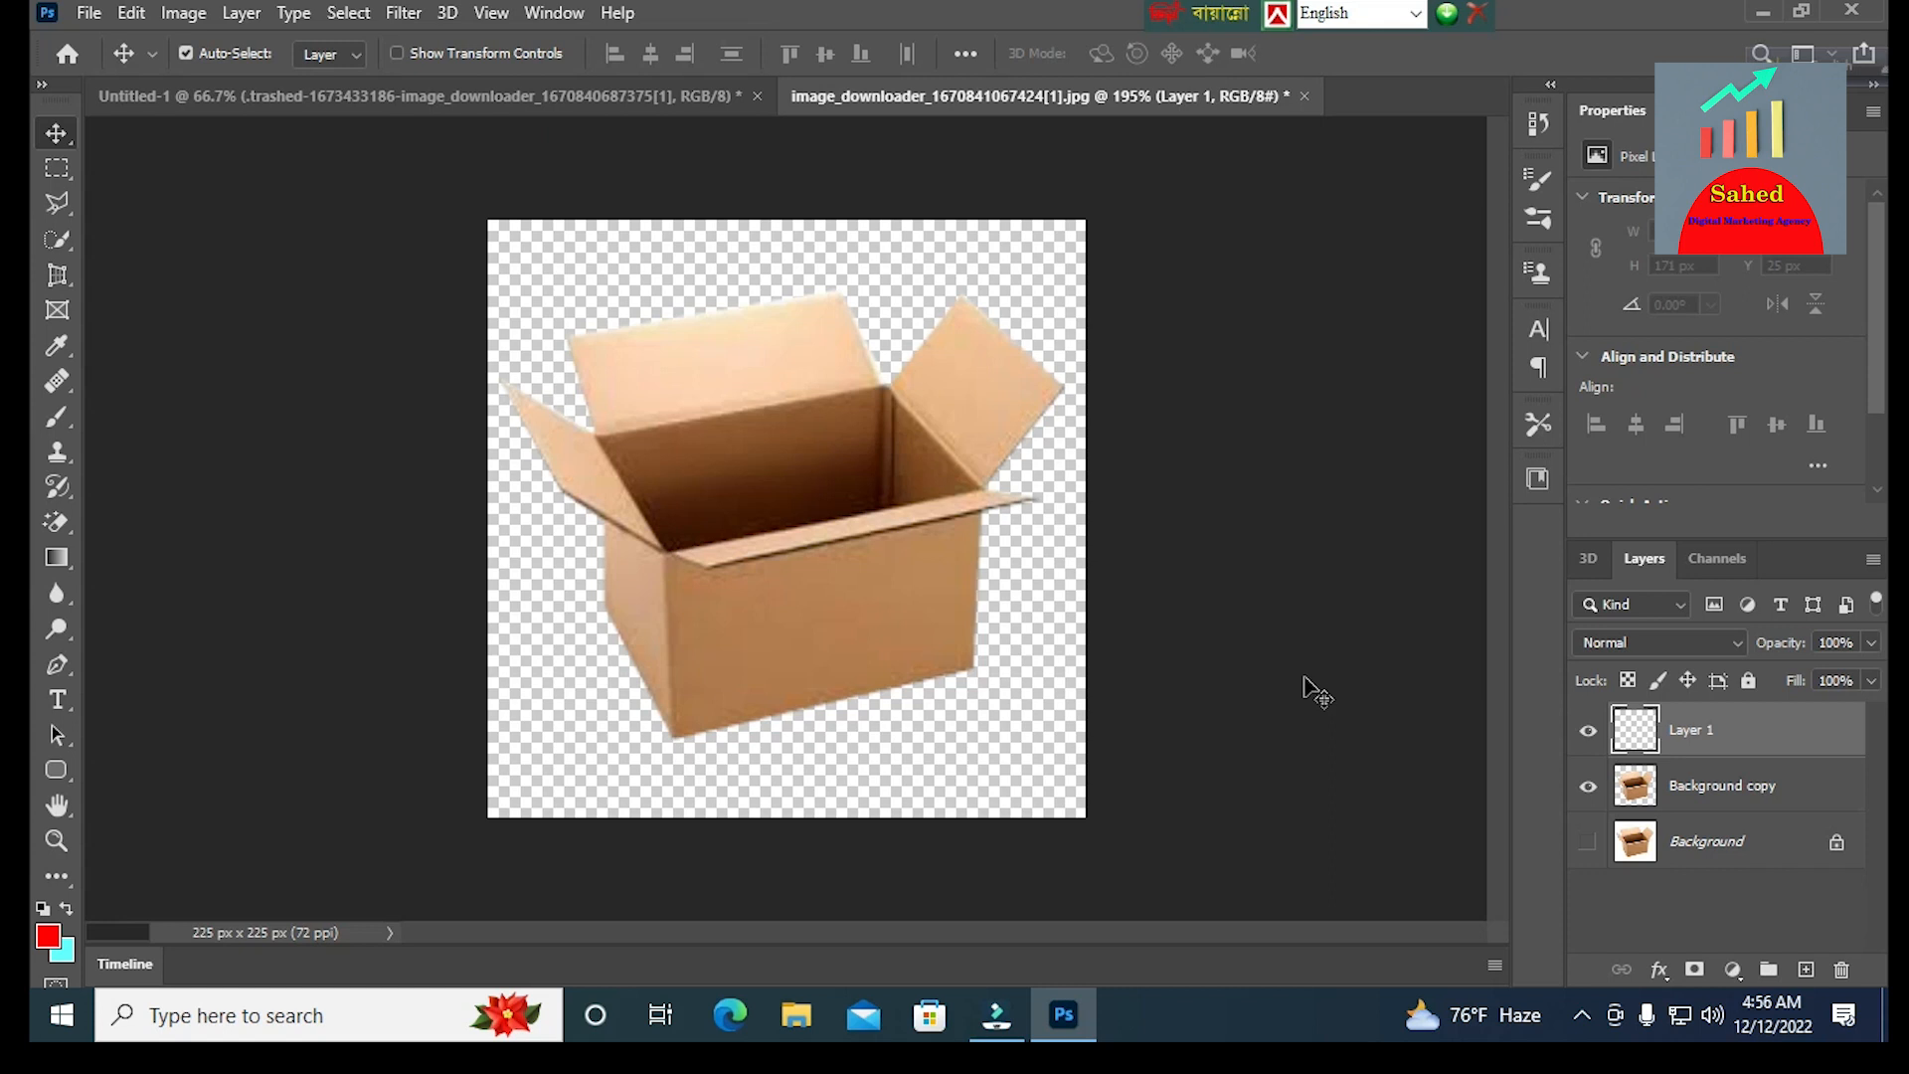
key("alt+BackSpace")
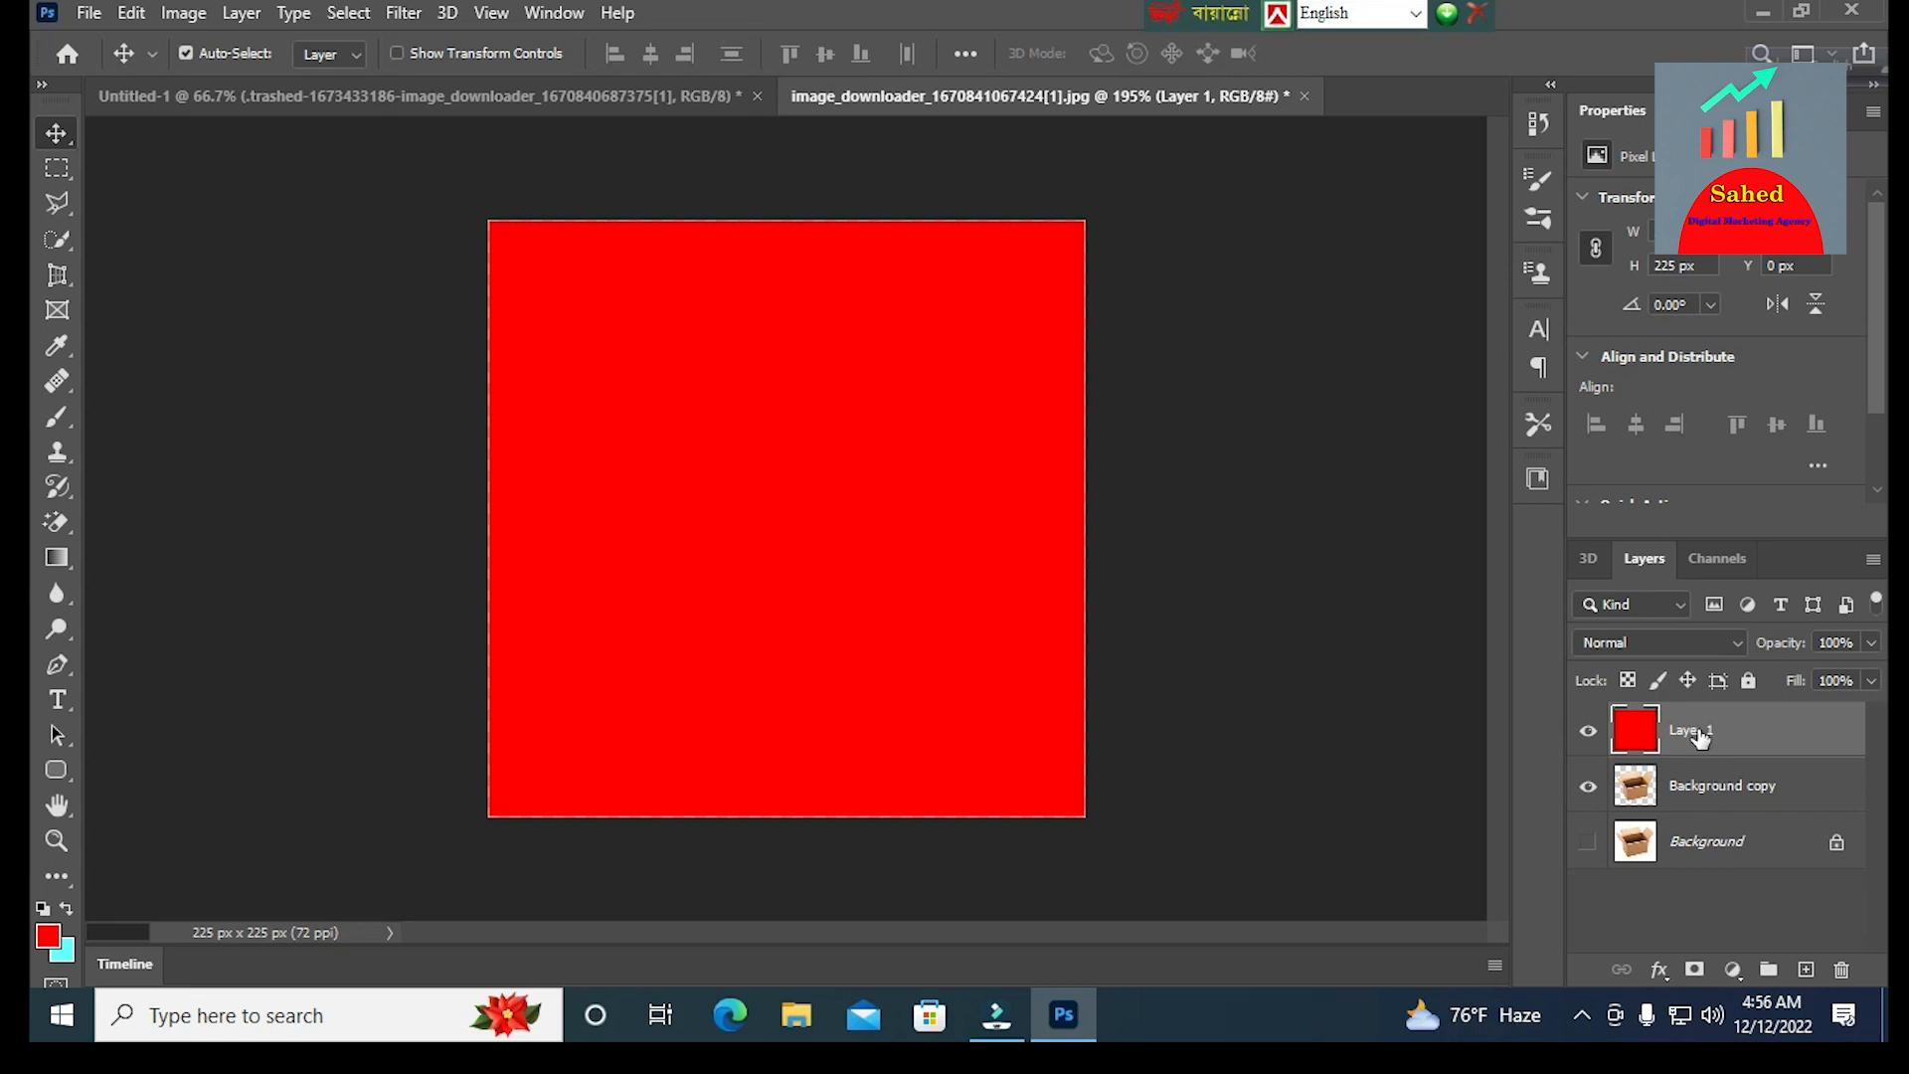
left_click_drag(1701, 736, 1724, 809)
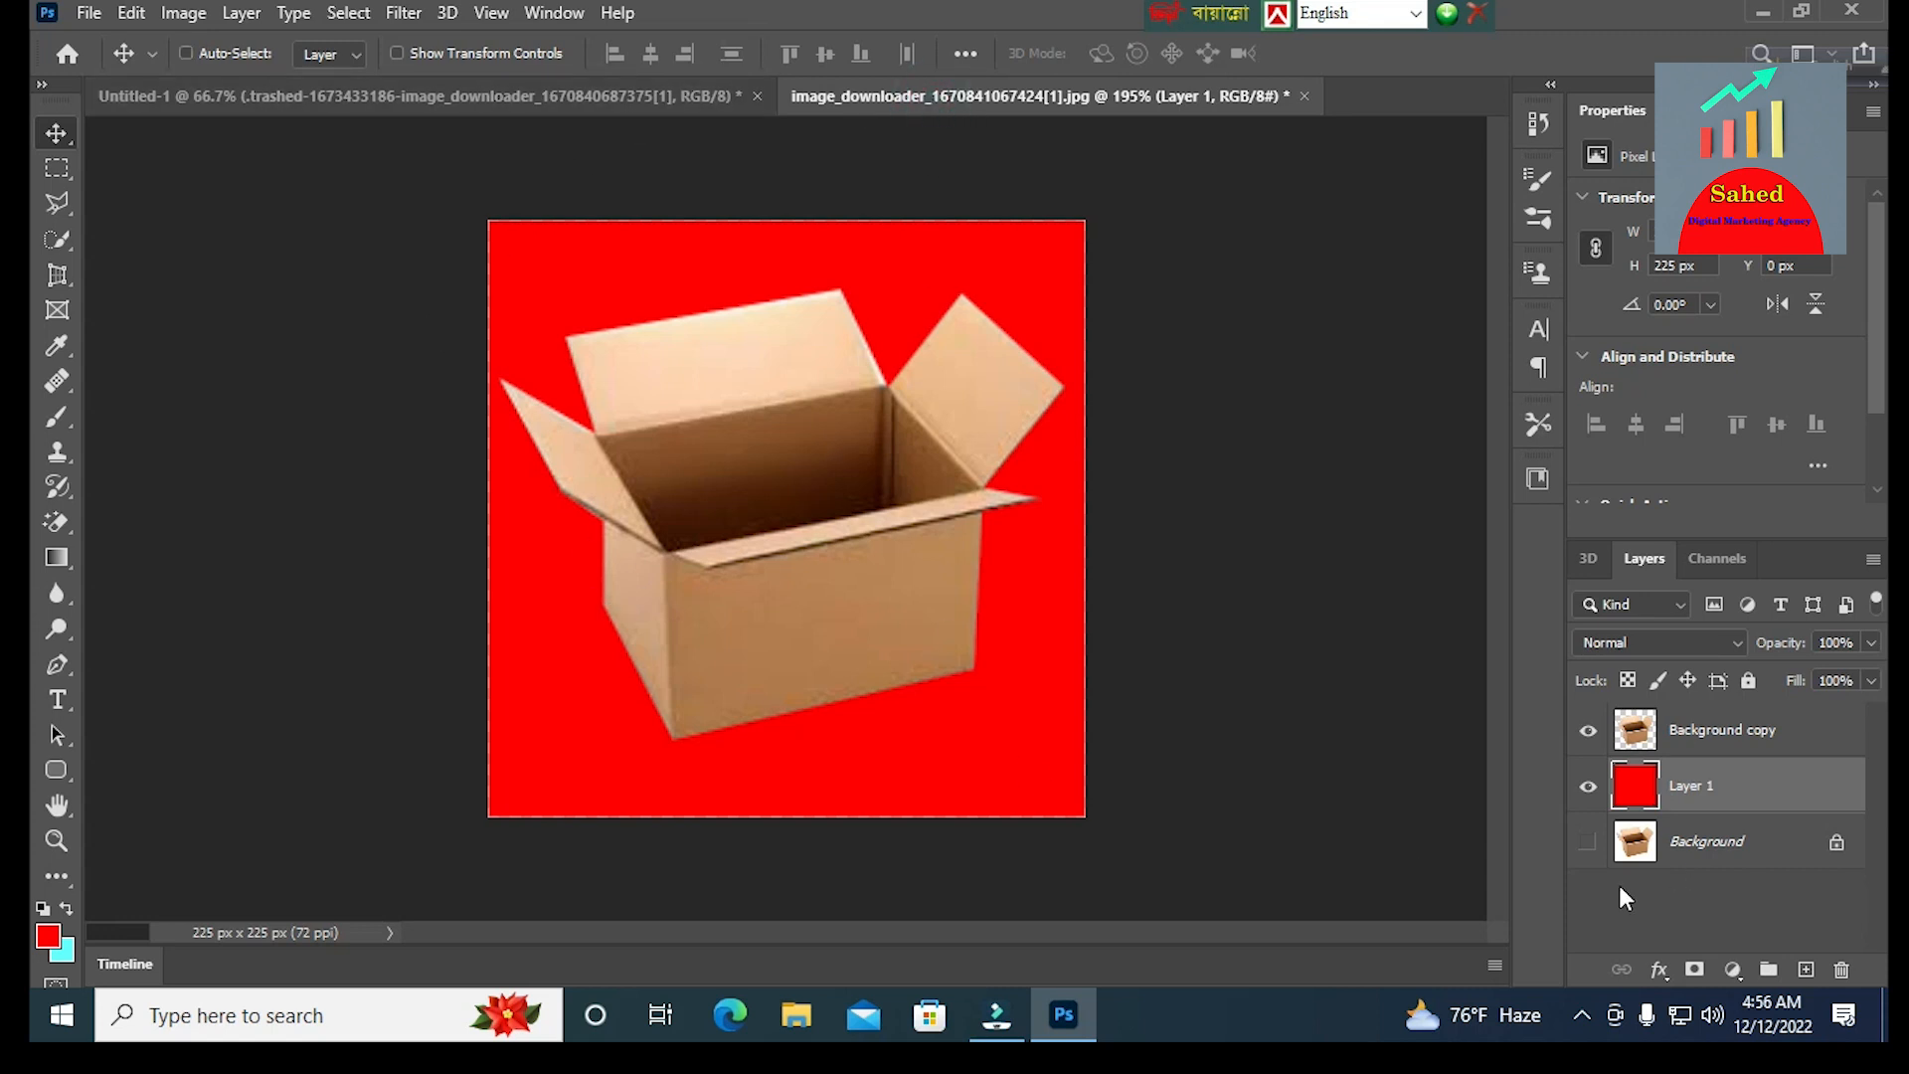
- Undo the red layer, the box cutout and the lasso selection, back to the original single-layer image
key("ctrl+bracketright")
key("Delete")
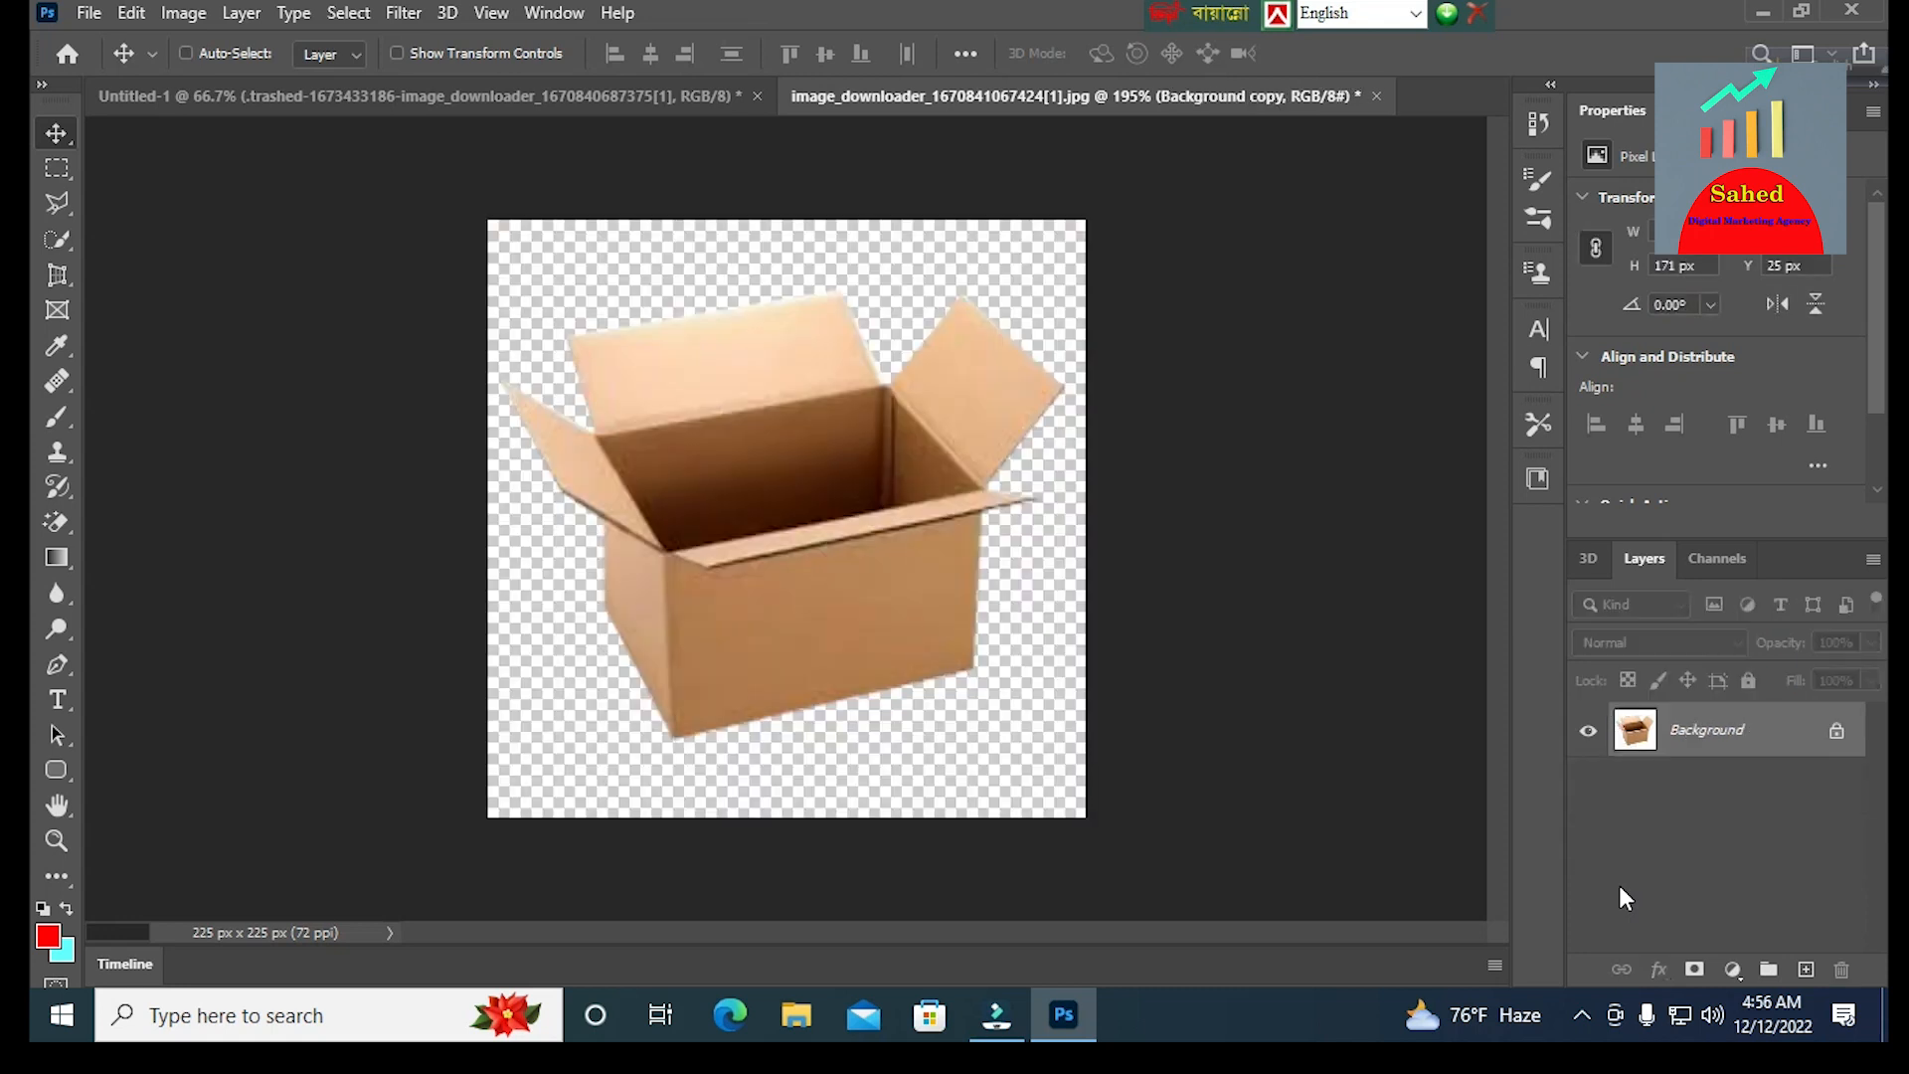
key("ctrl+z")
key("ctrl+z")
key("ctrl+z")
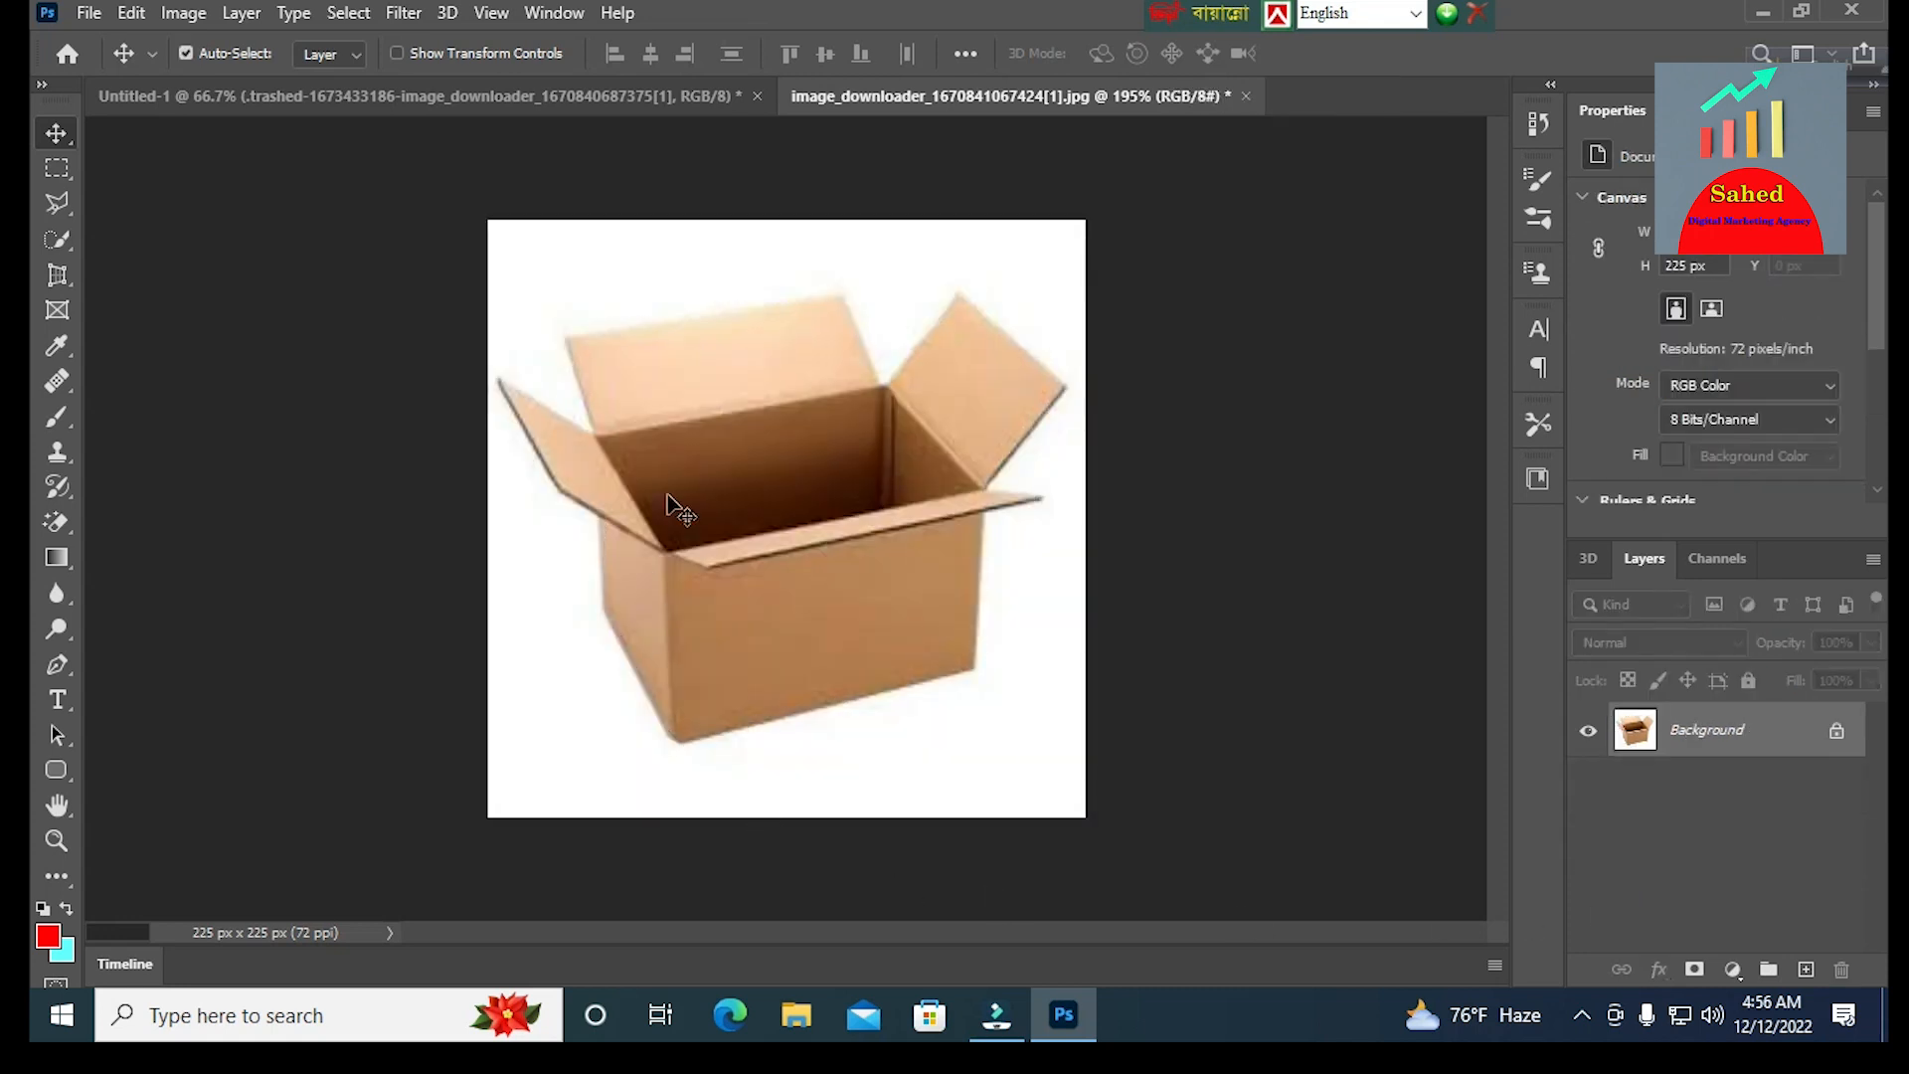
- Select the white background by sampling it with Color Range, and invert the selection to the box
left_click(348, 13)
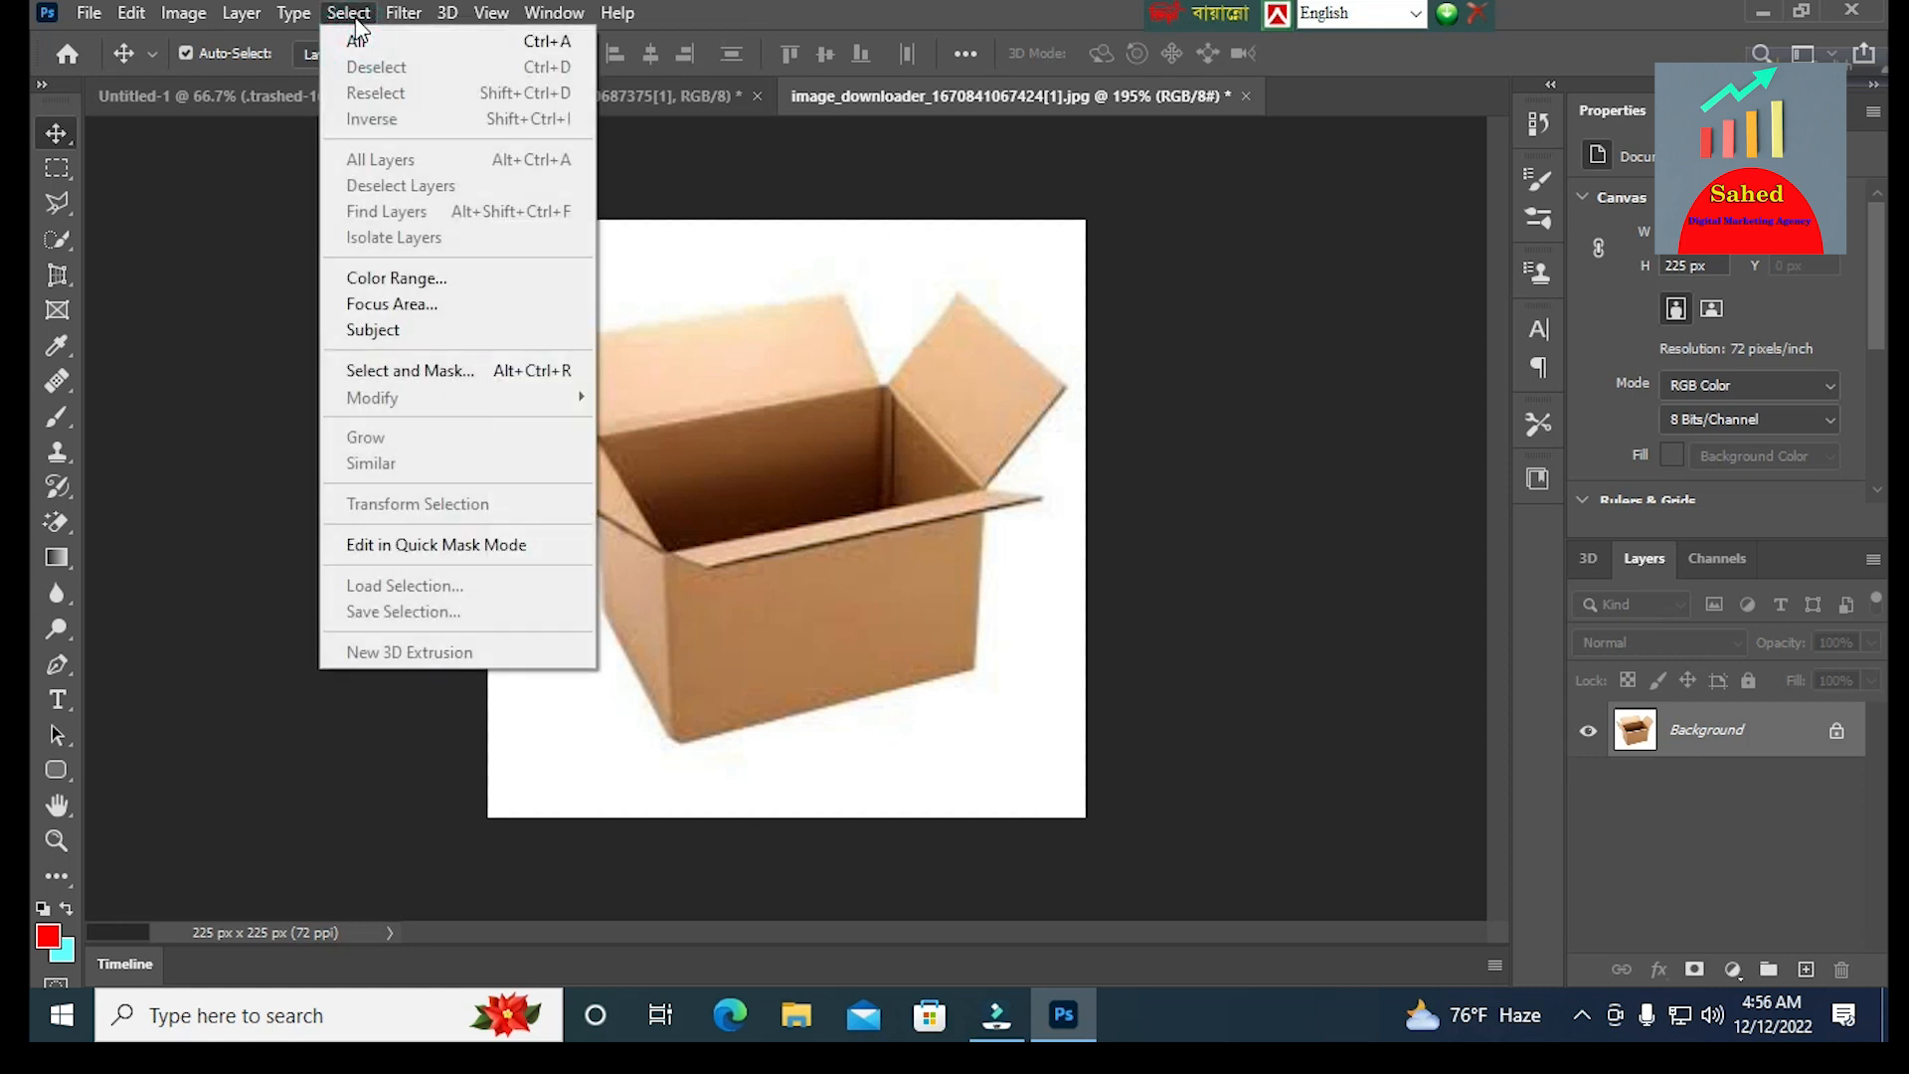
left_click(397, 278)
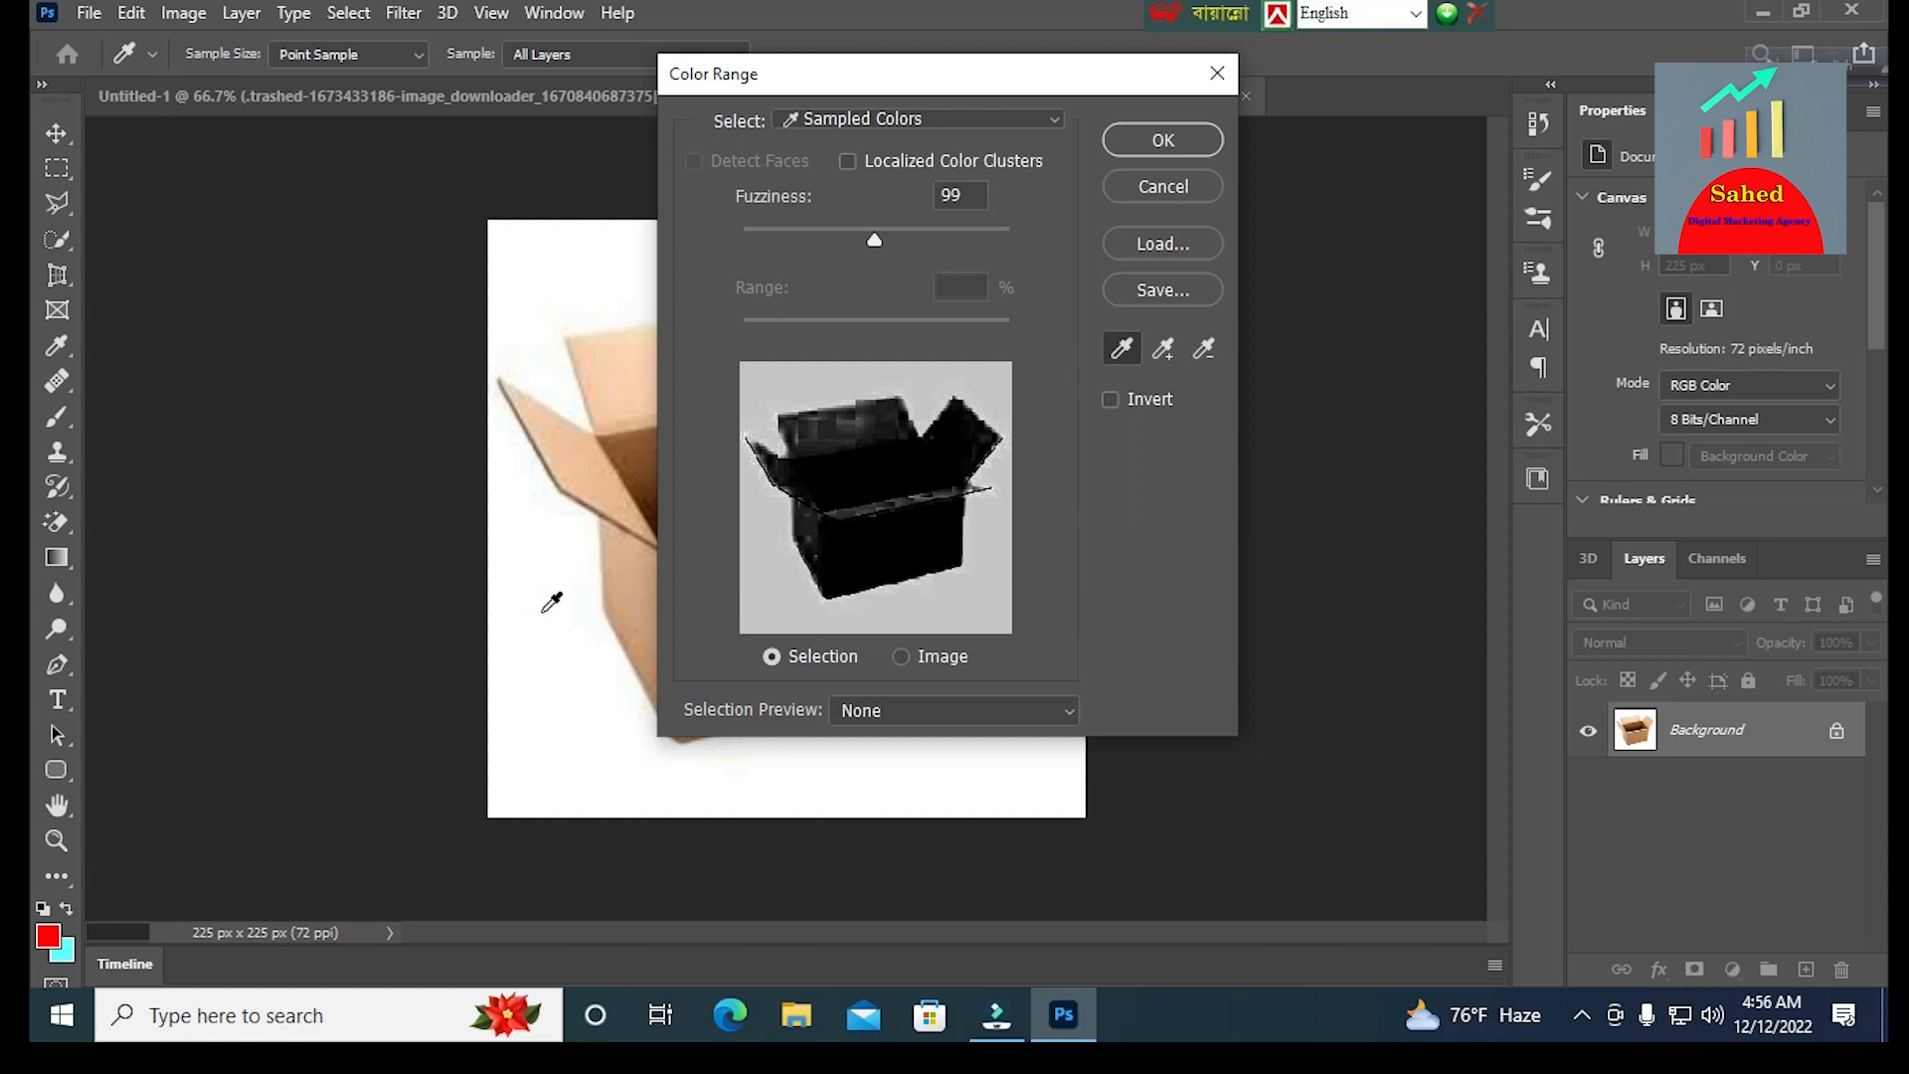
left_click(539, 562)
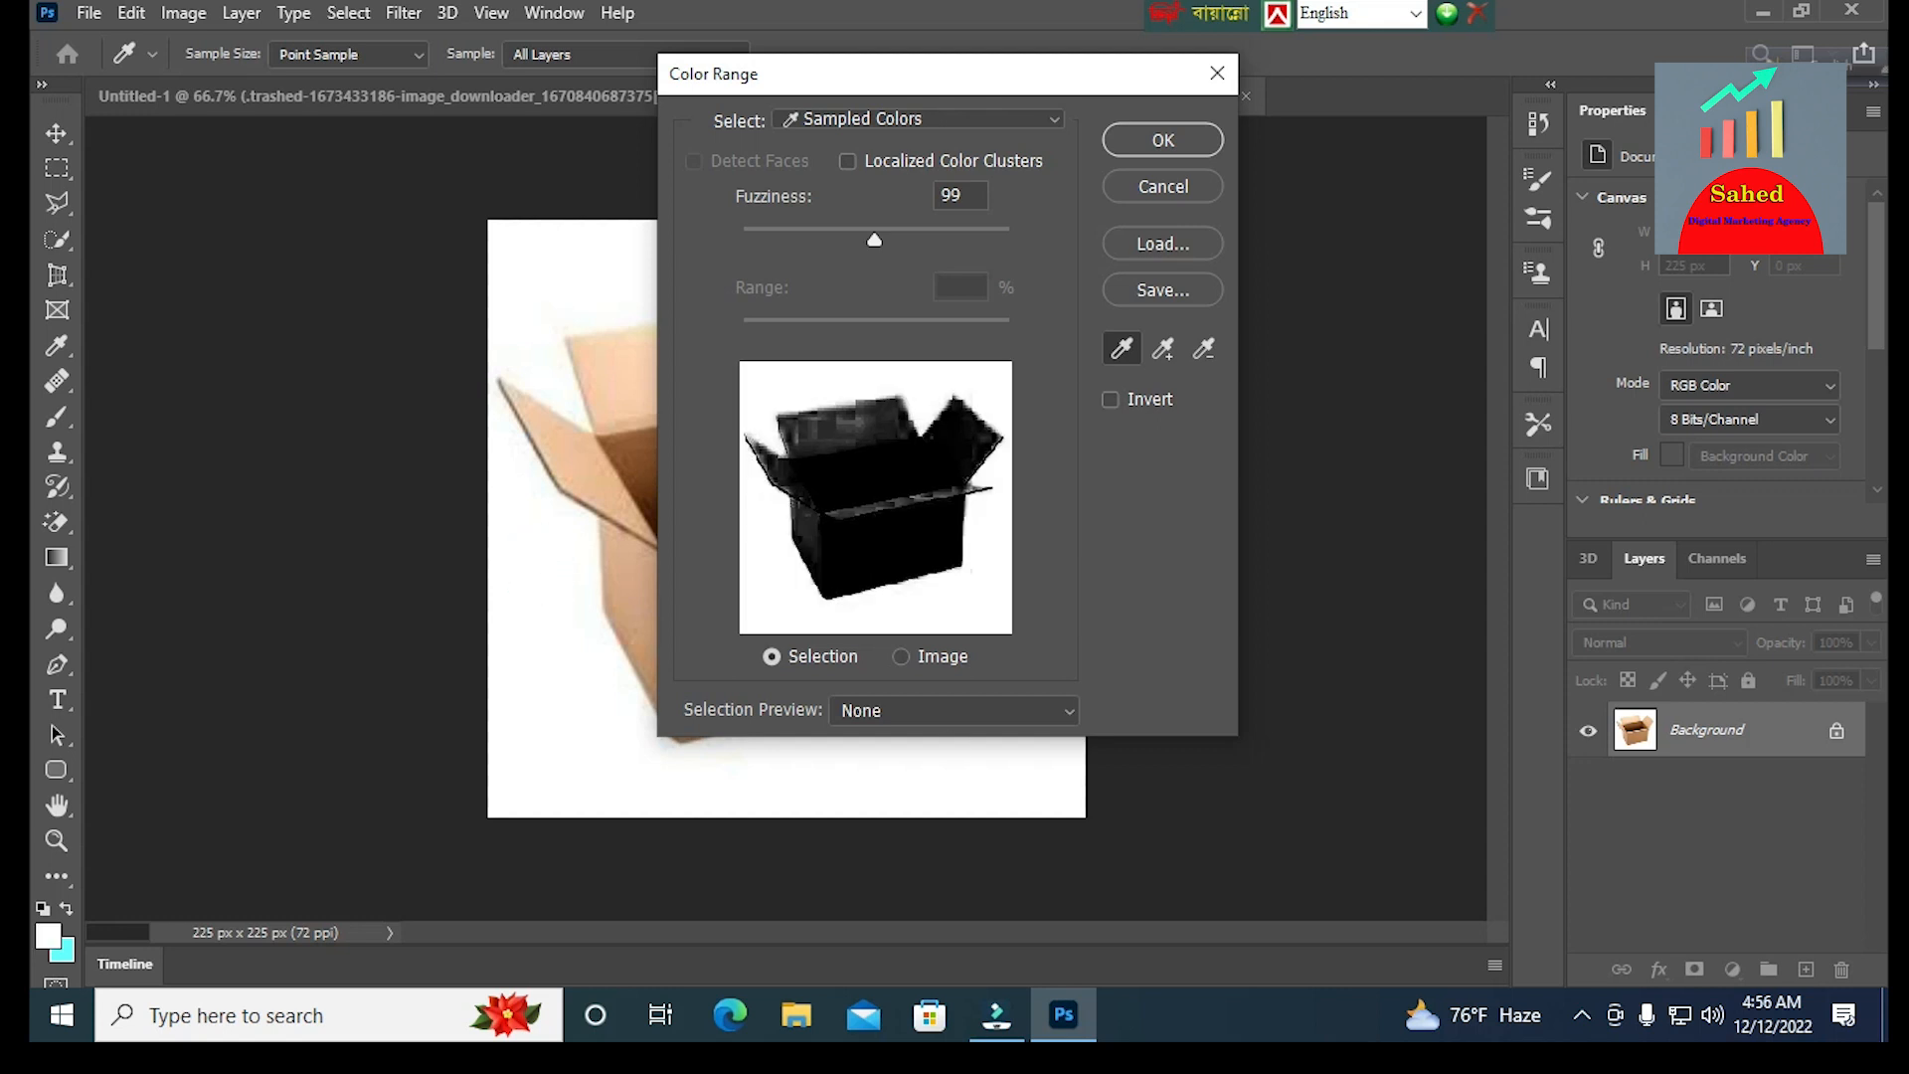
left_click(1163, 137)
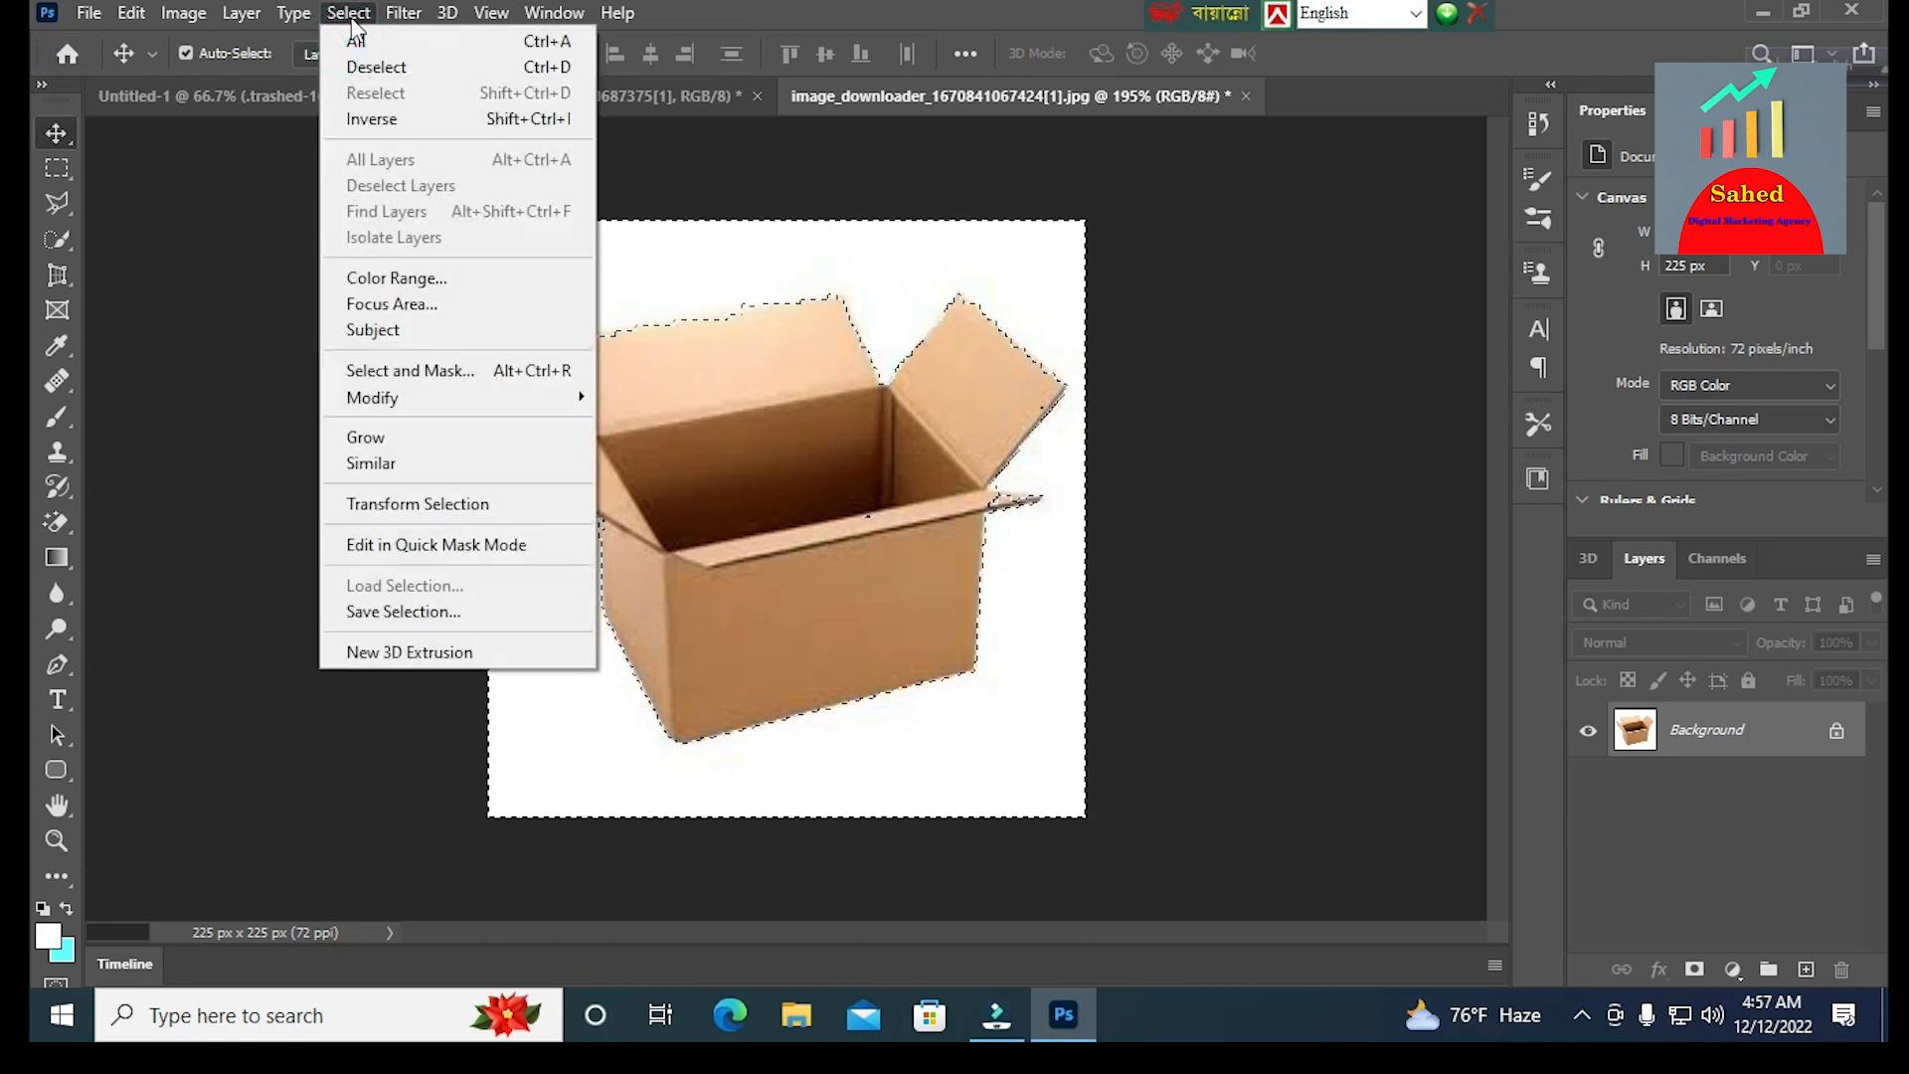
left_click(386, 121)
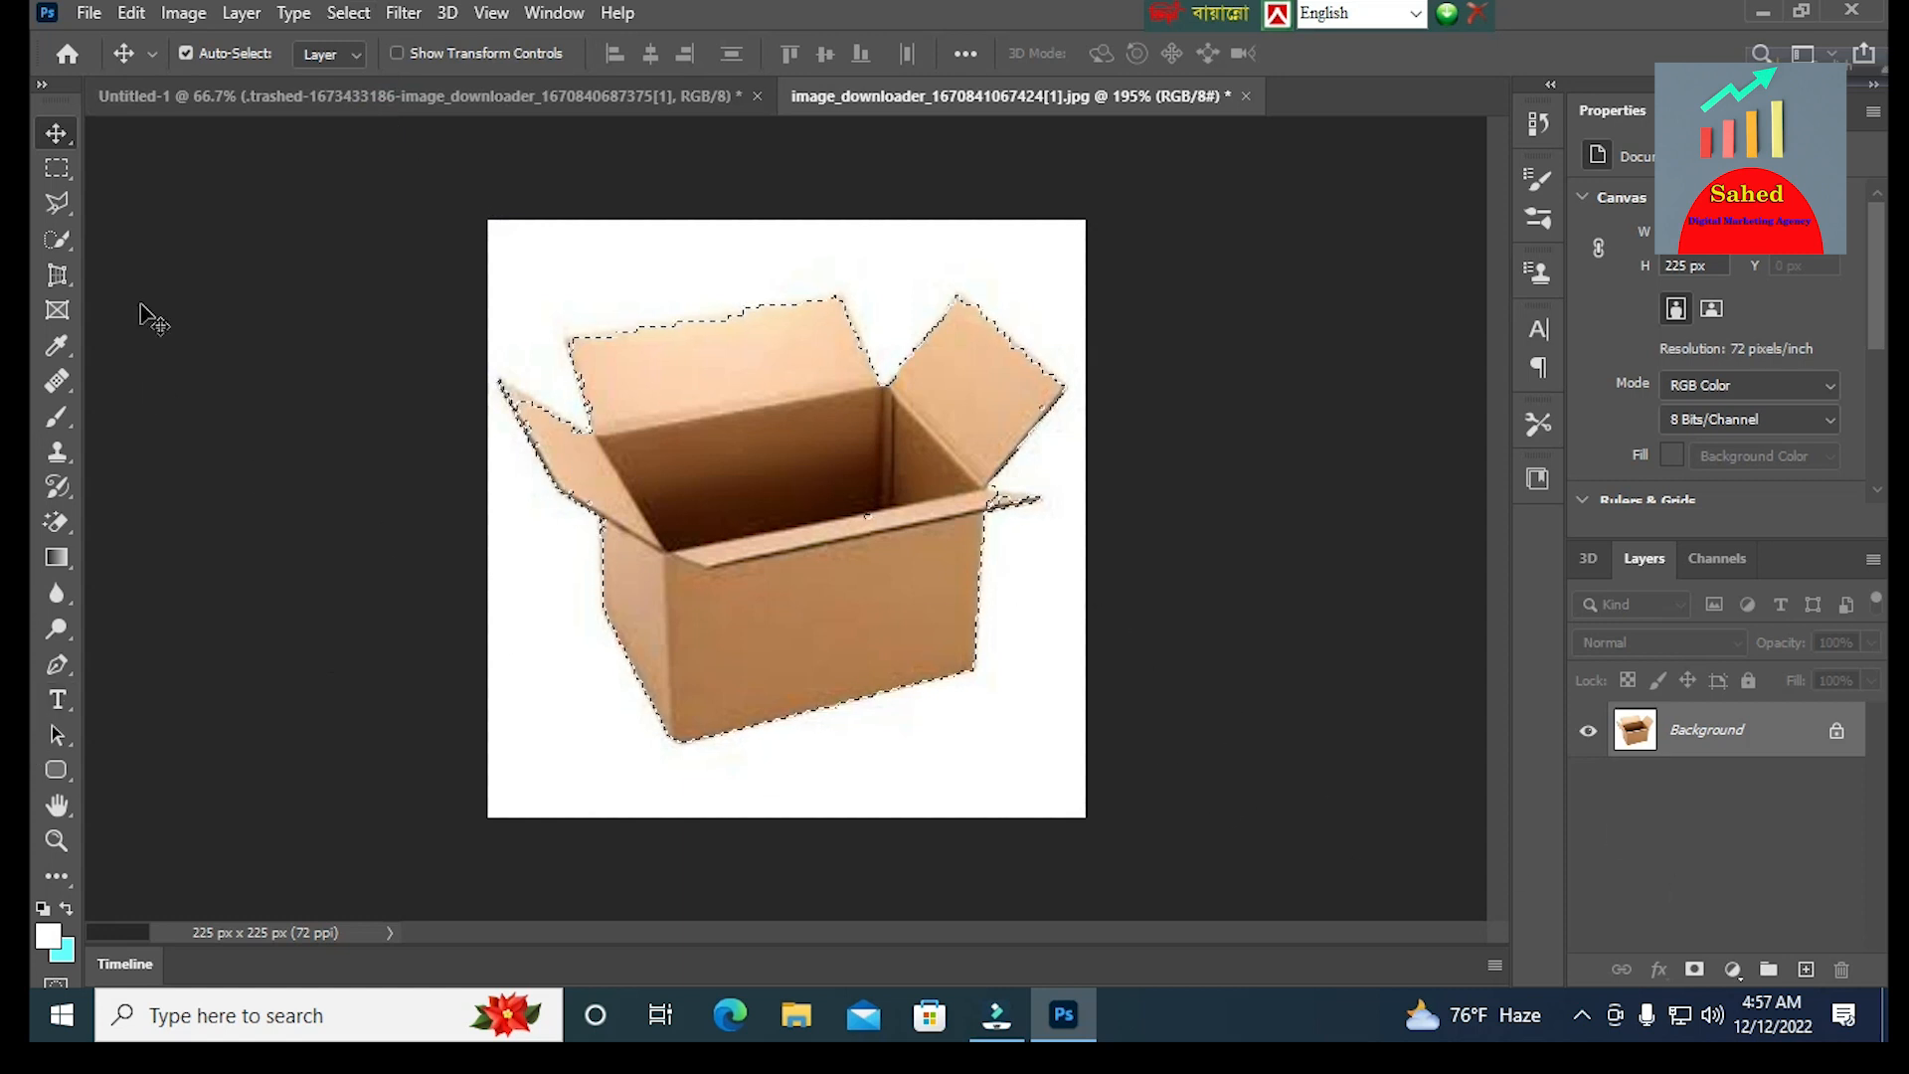
- Output the Color Range selection of the box to a new layer through Select and Mask
left_click(348, 12)
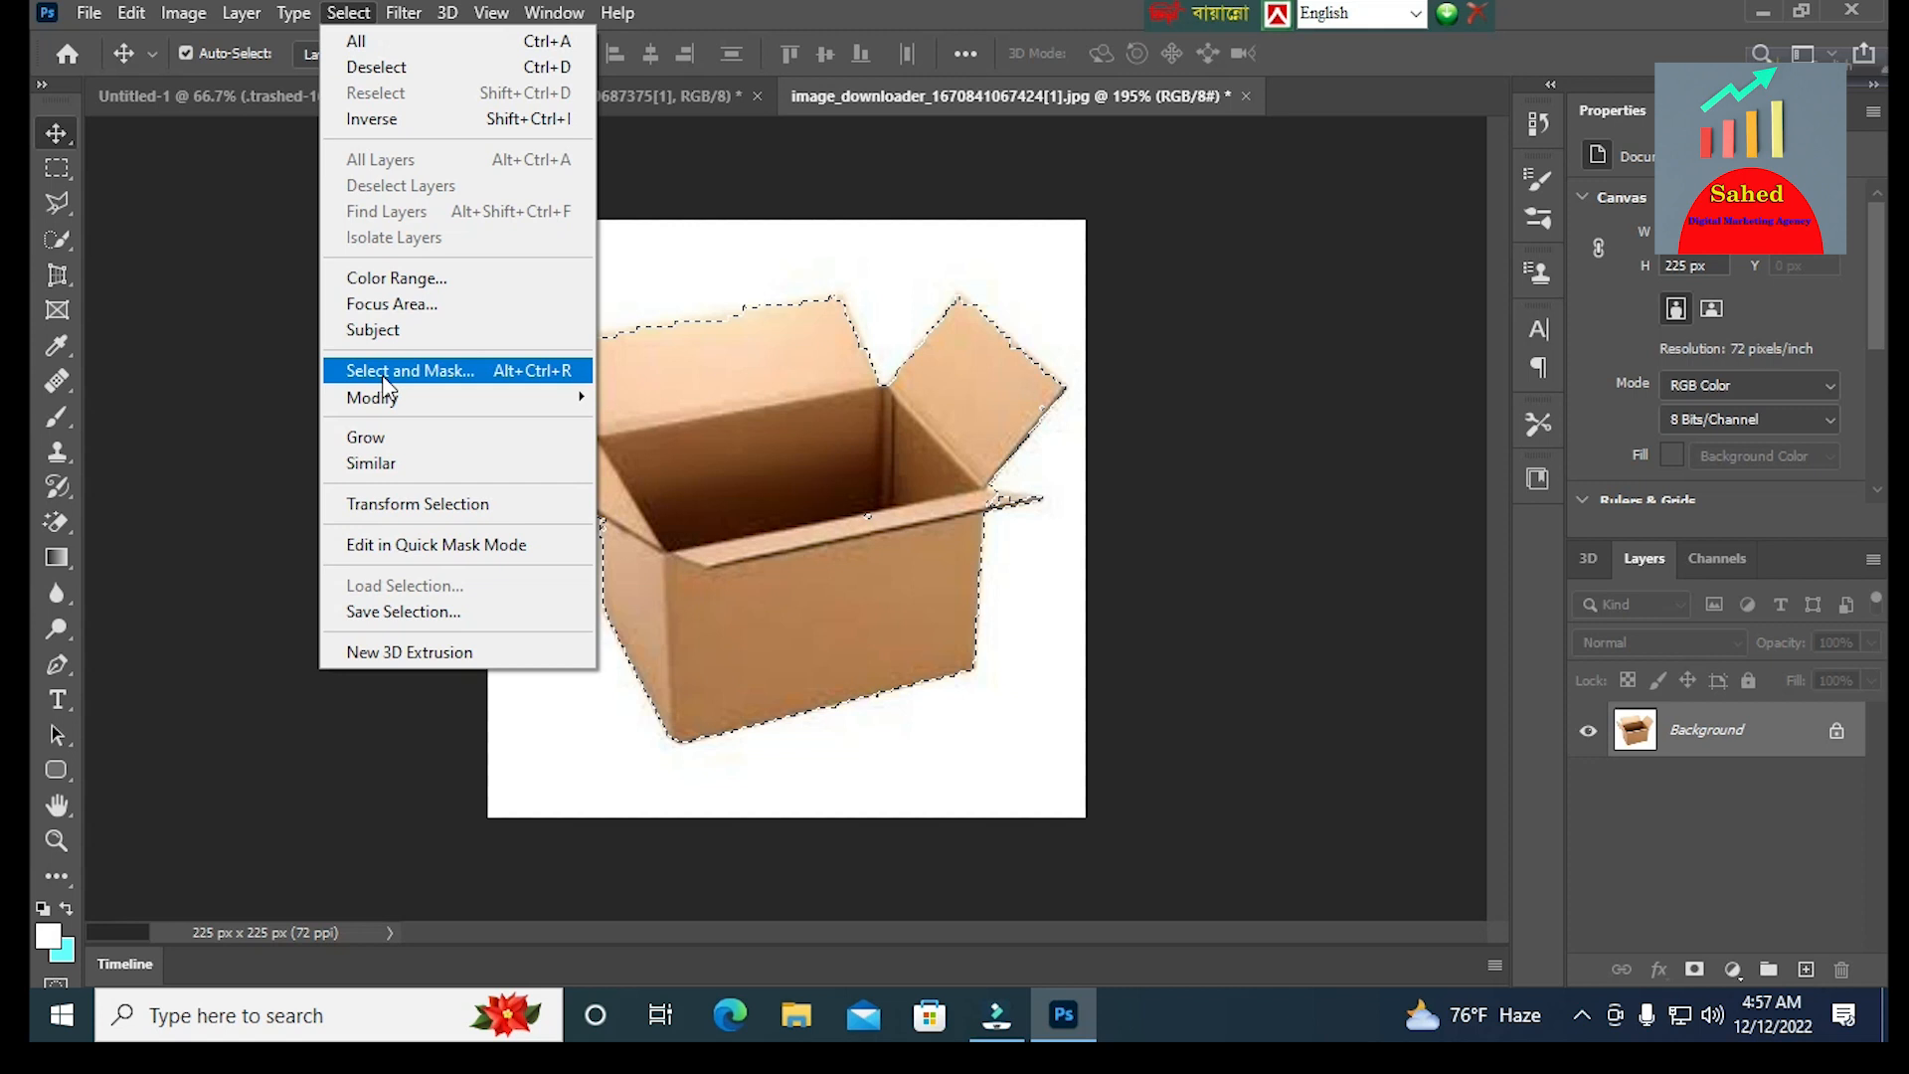
left_click(460, 375)
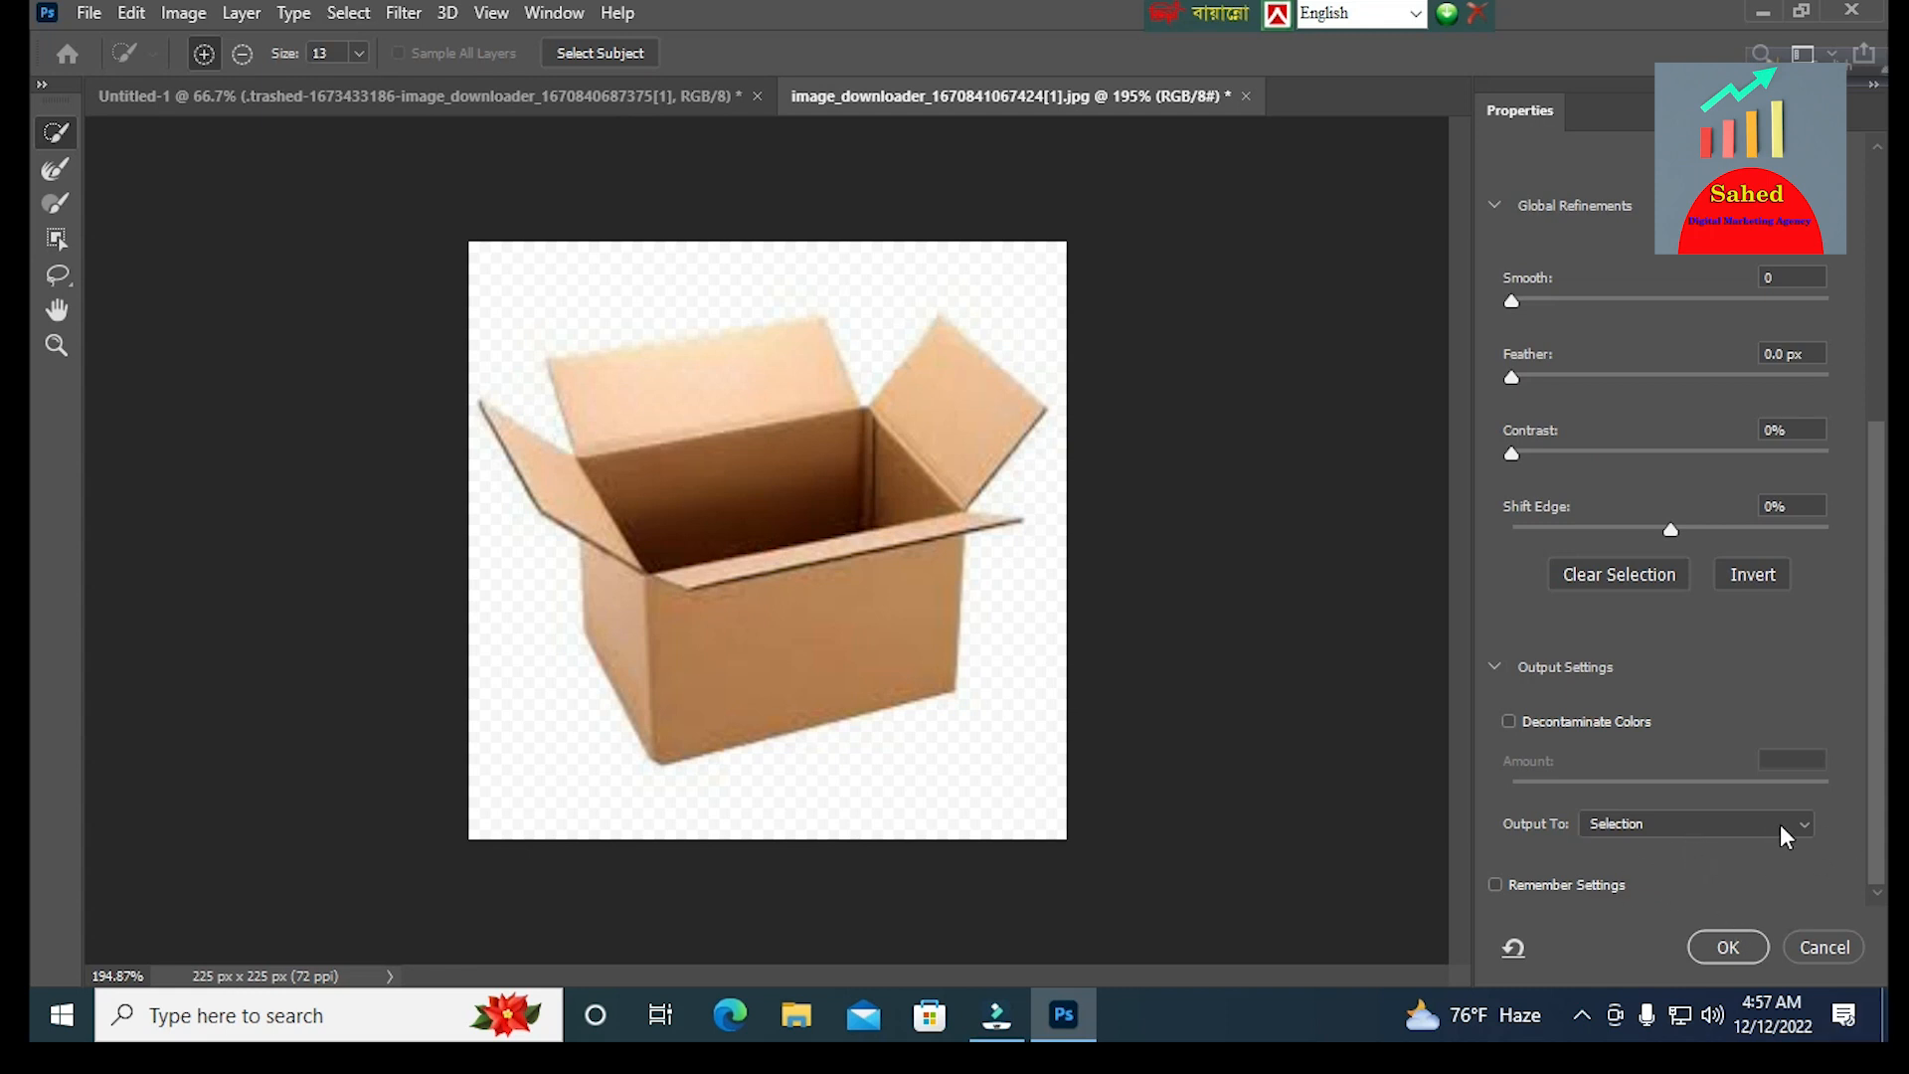
left_click(1808, 837)
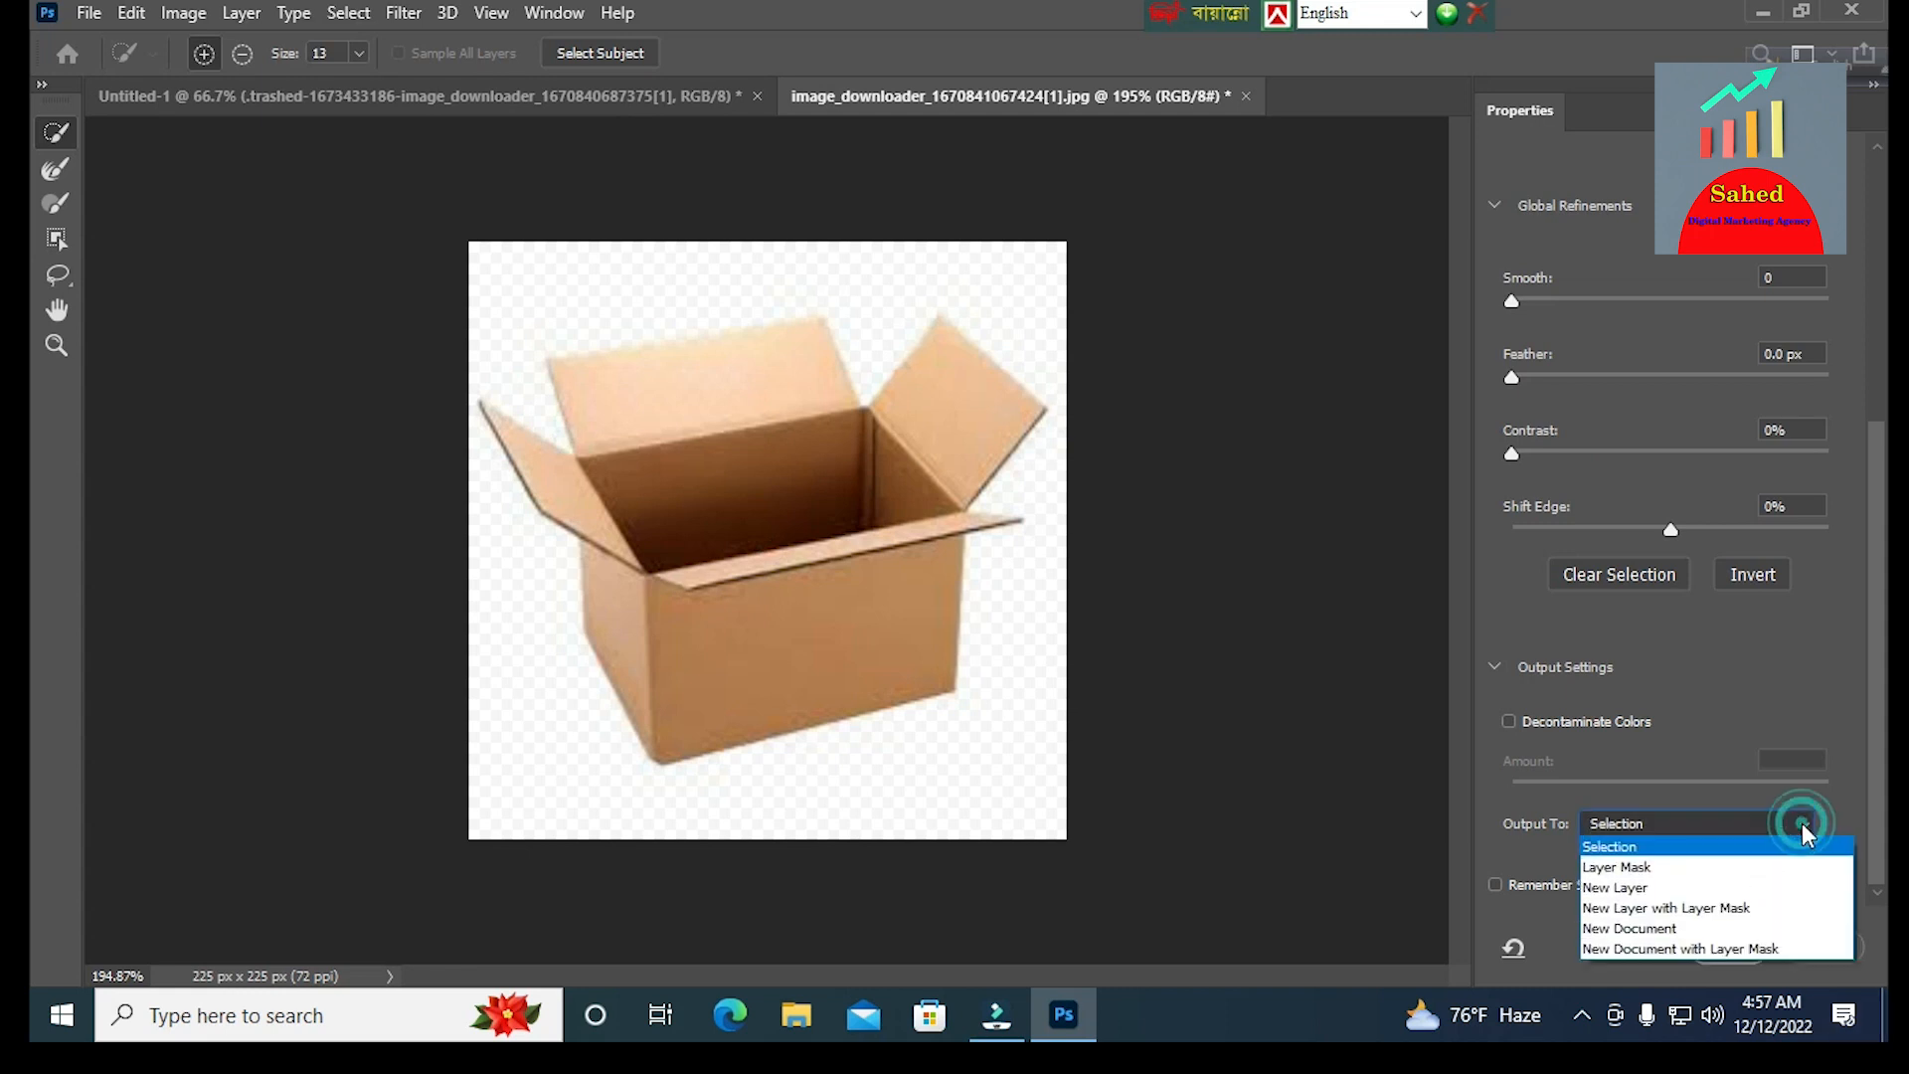
left_click(1655, 894)
left_click(1727, 947)
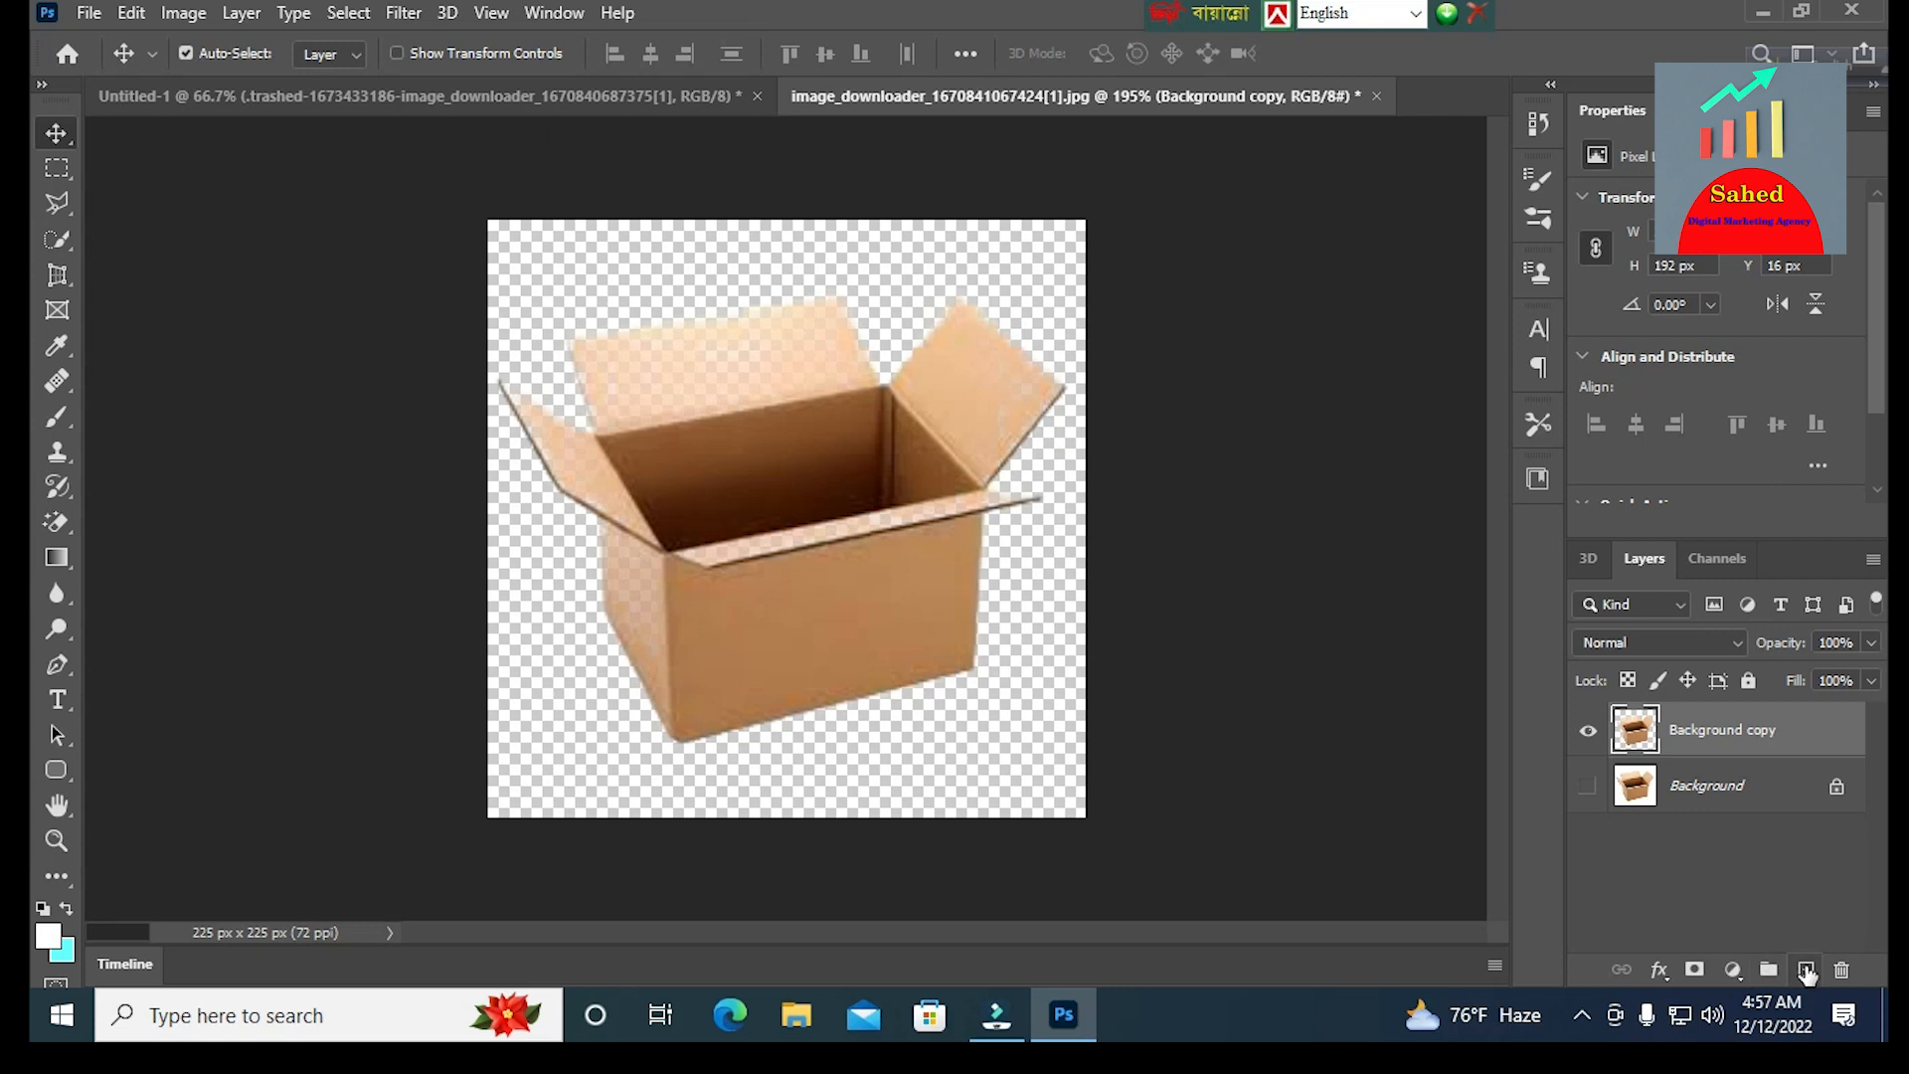
- Place a new layer filled with the cyan background color beneath the box cutout, and move the cutout slightly upward
left_click(1807, 972)
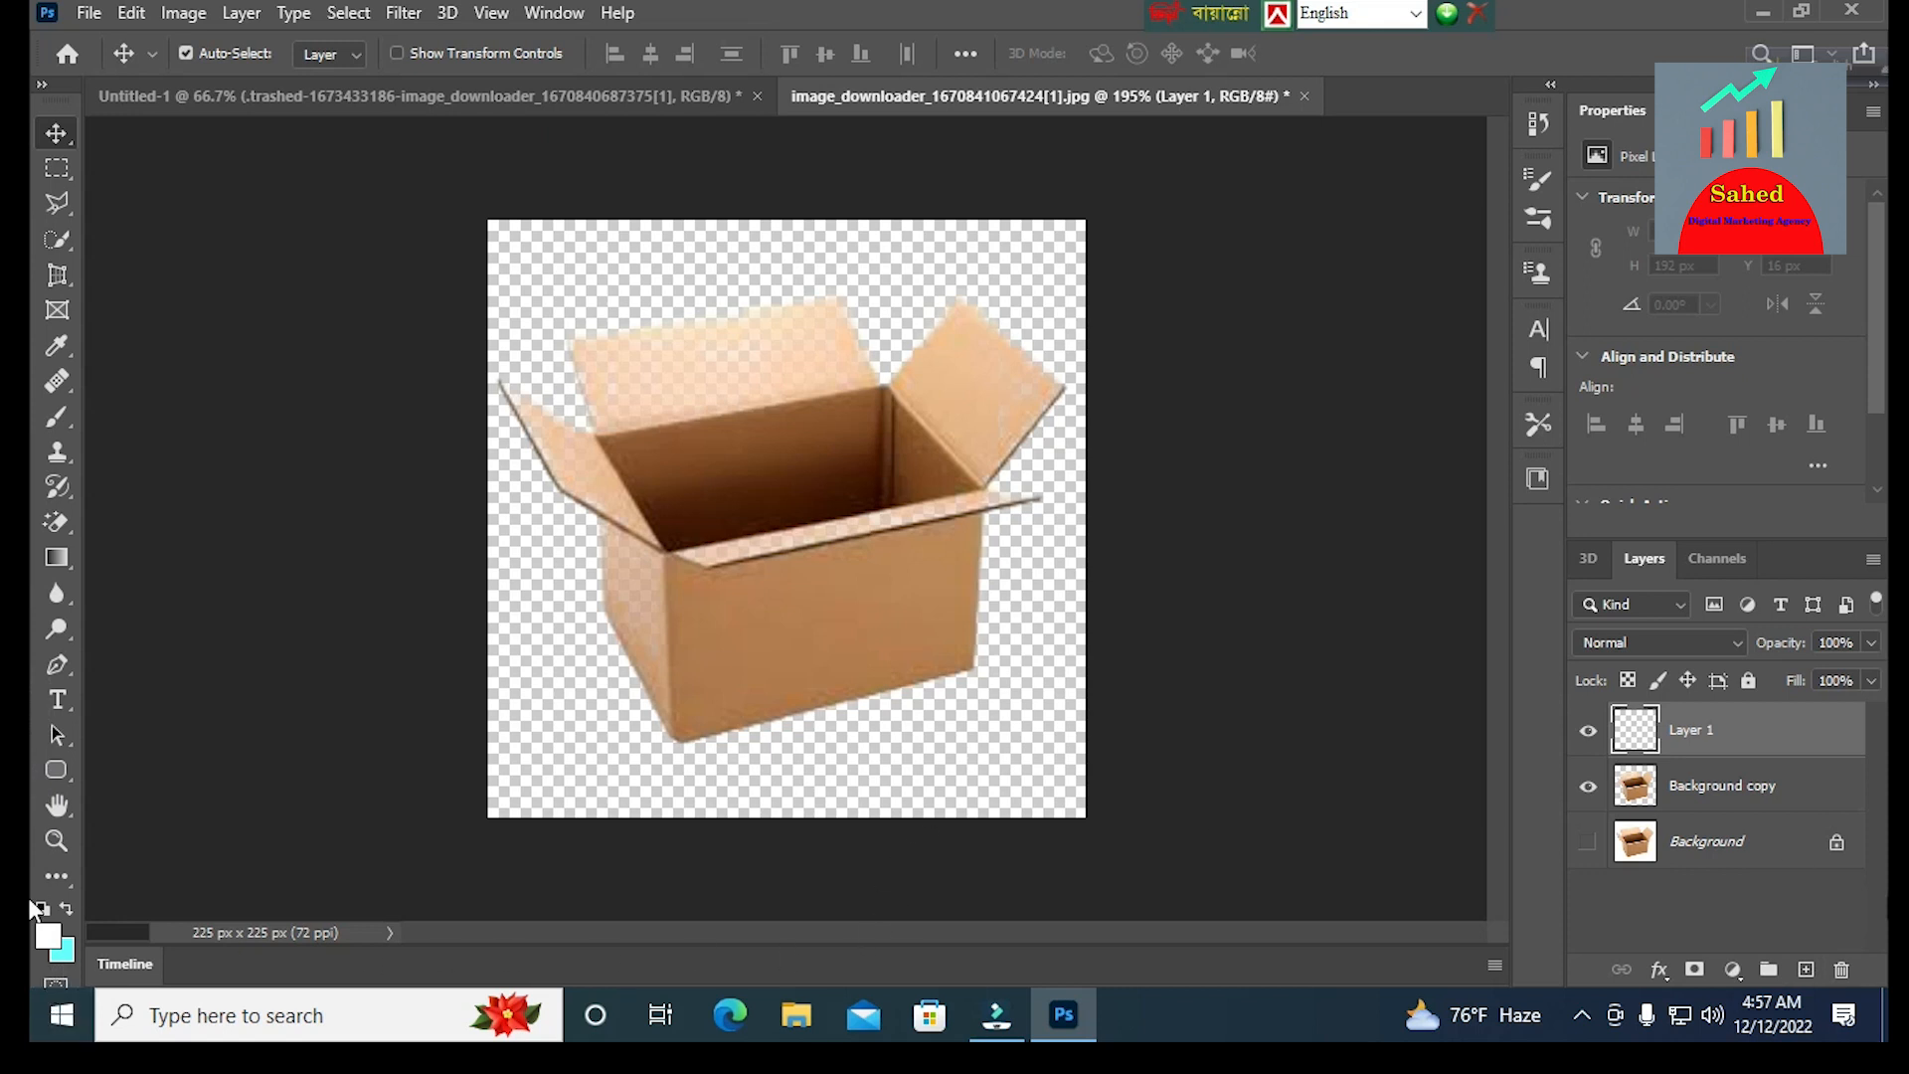
key("ctrl+BackSpace")
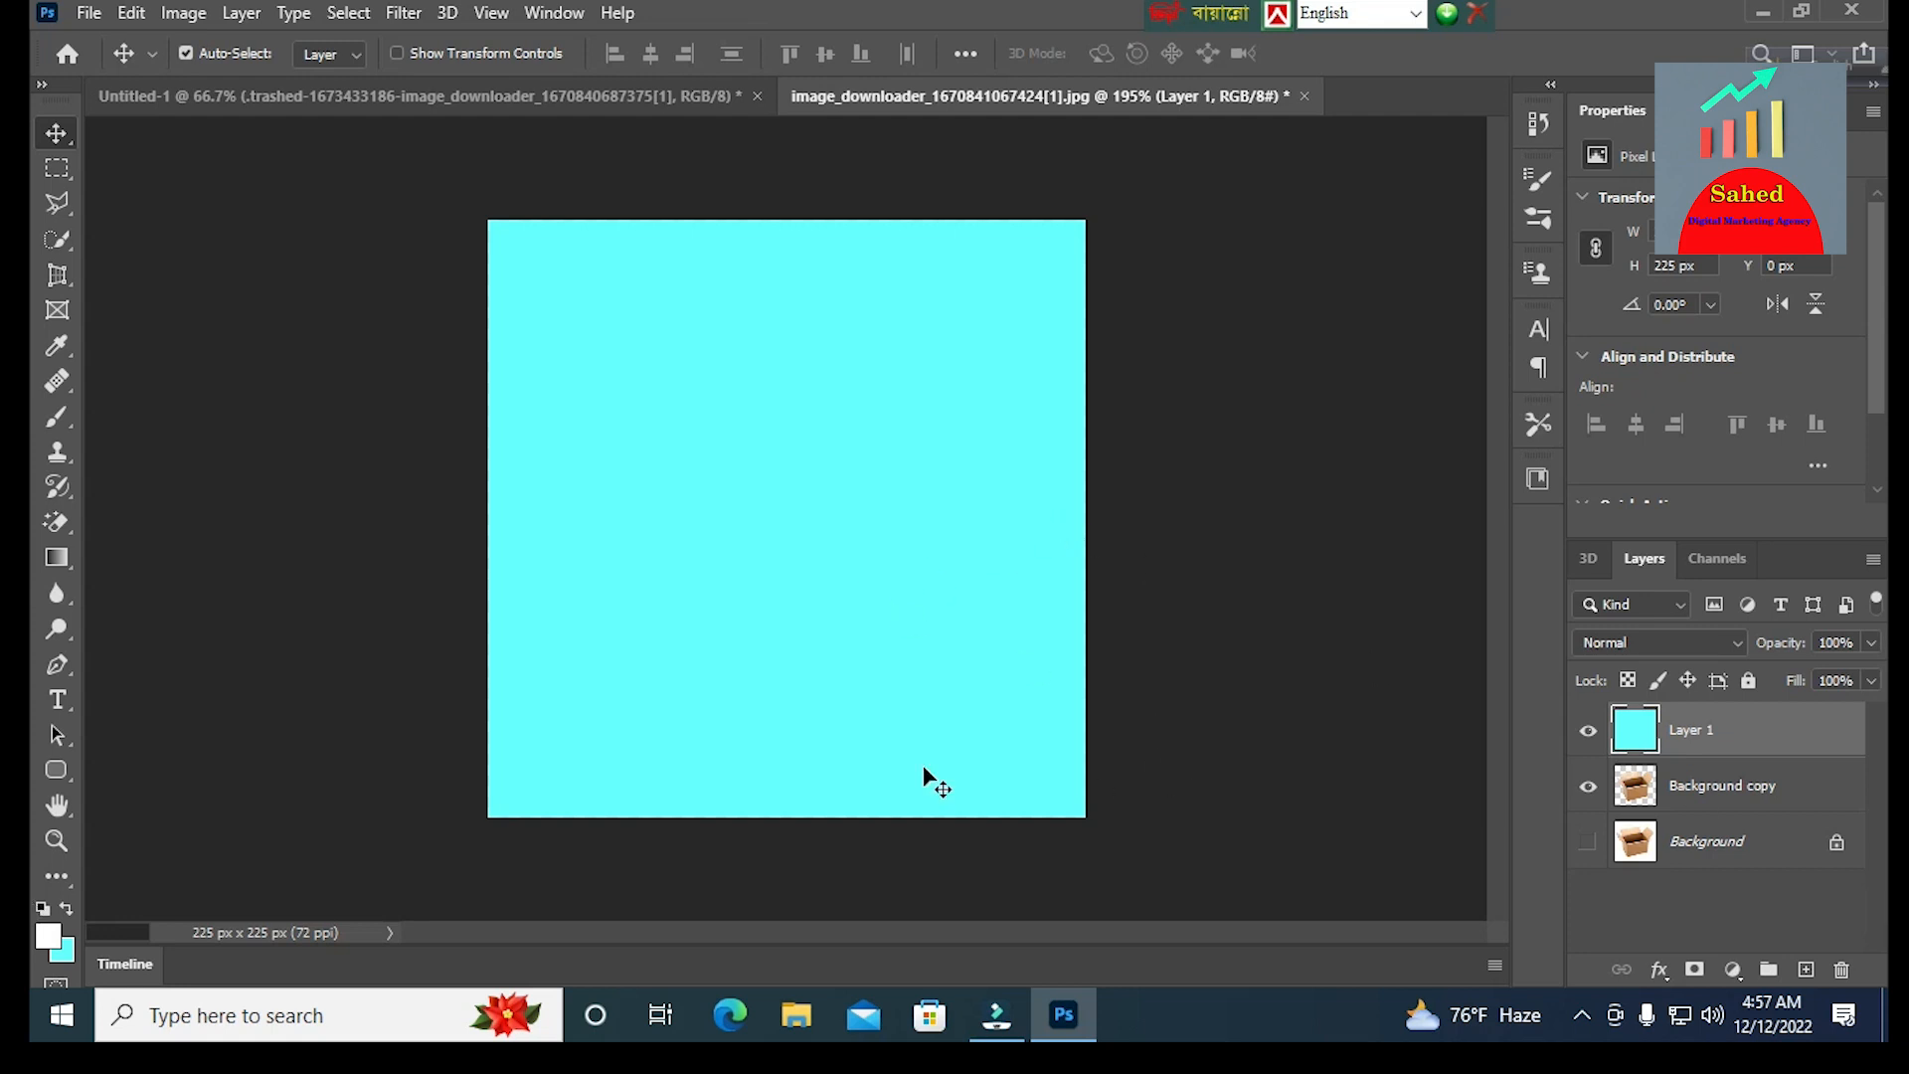
left_click(1690, 733)
left_click_drag(1690, 733, 1694, 793)
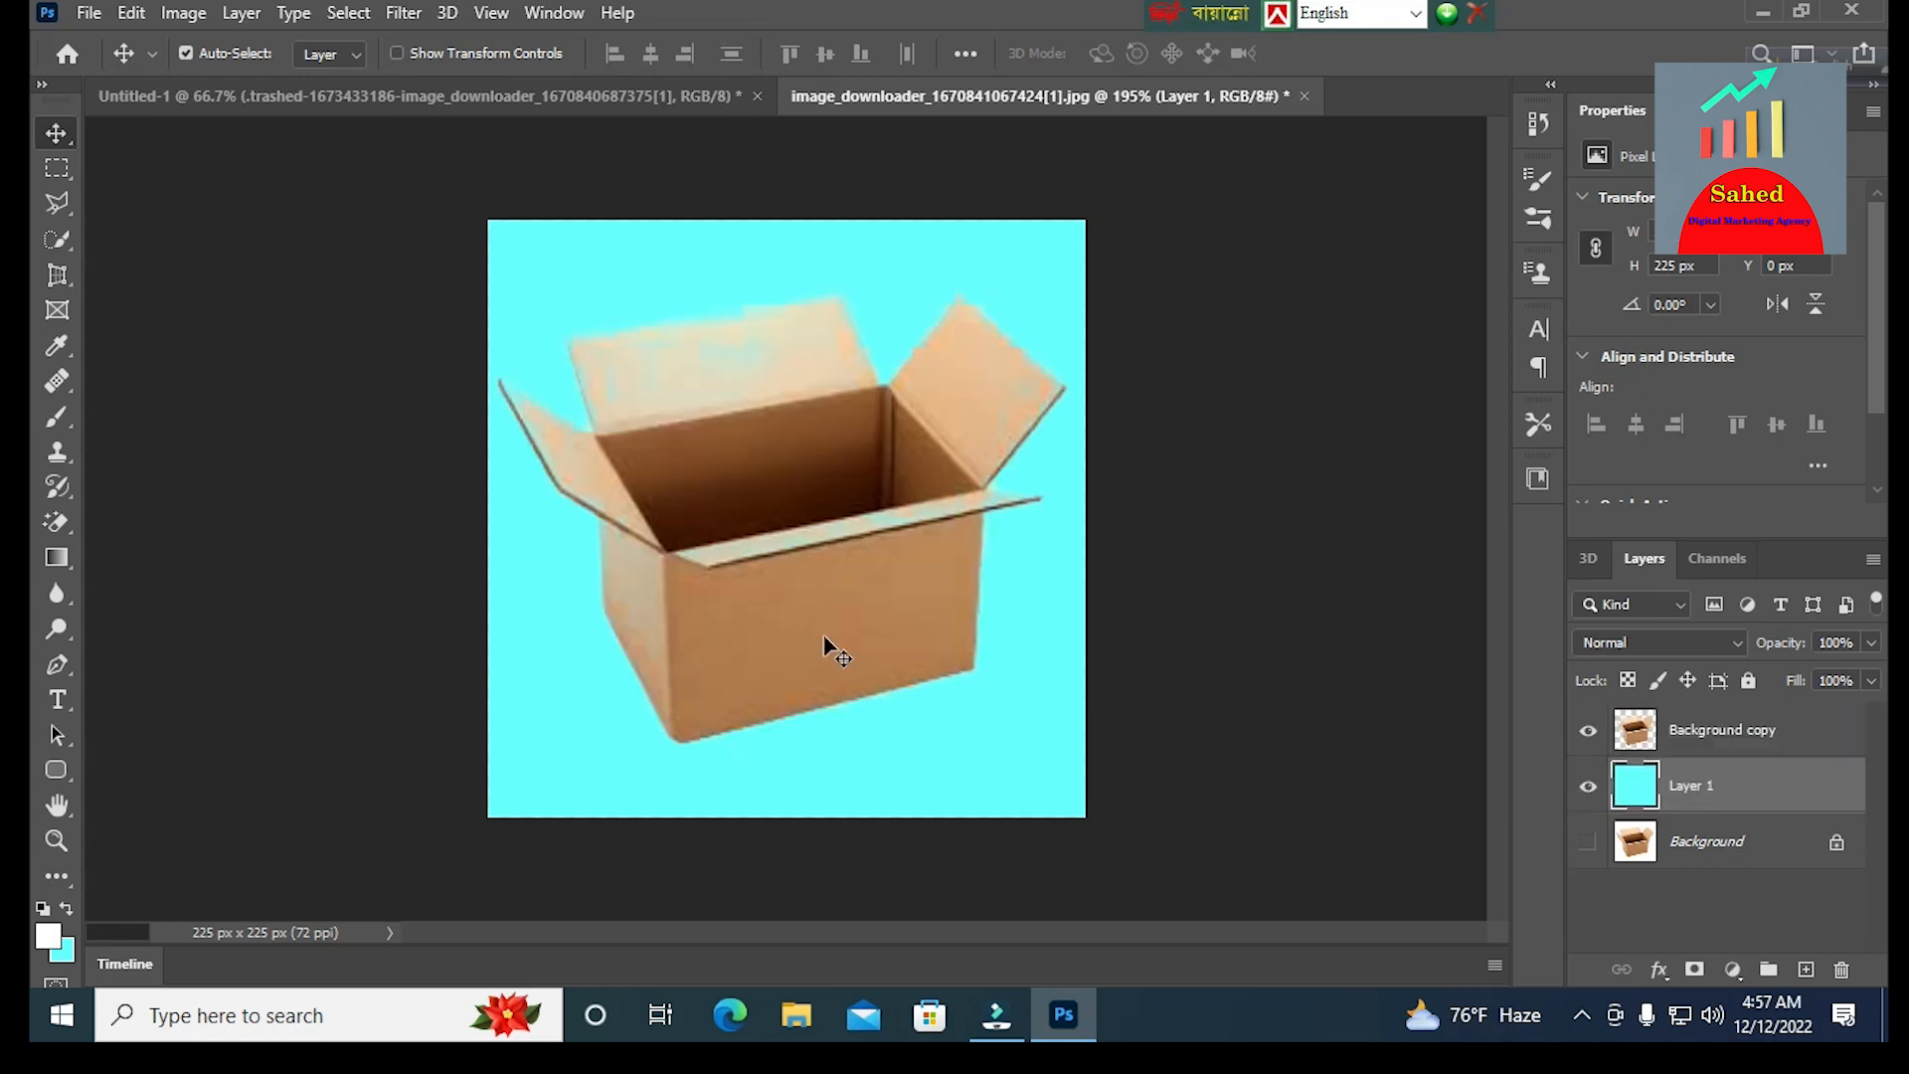
left_click(767, 636)
mouse_move(767, 636)
left_mouse_down()
mouse_move(778, 676)
mouse_move(771, 656)
mouse_move(804, 665)
mouse_move(783, 649)
left_mouse_up()
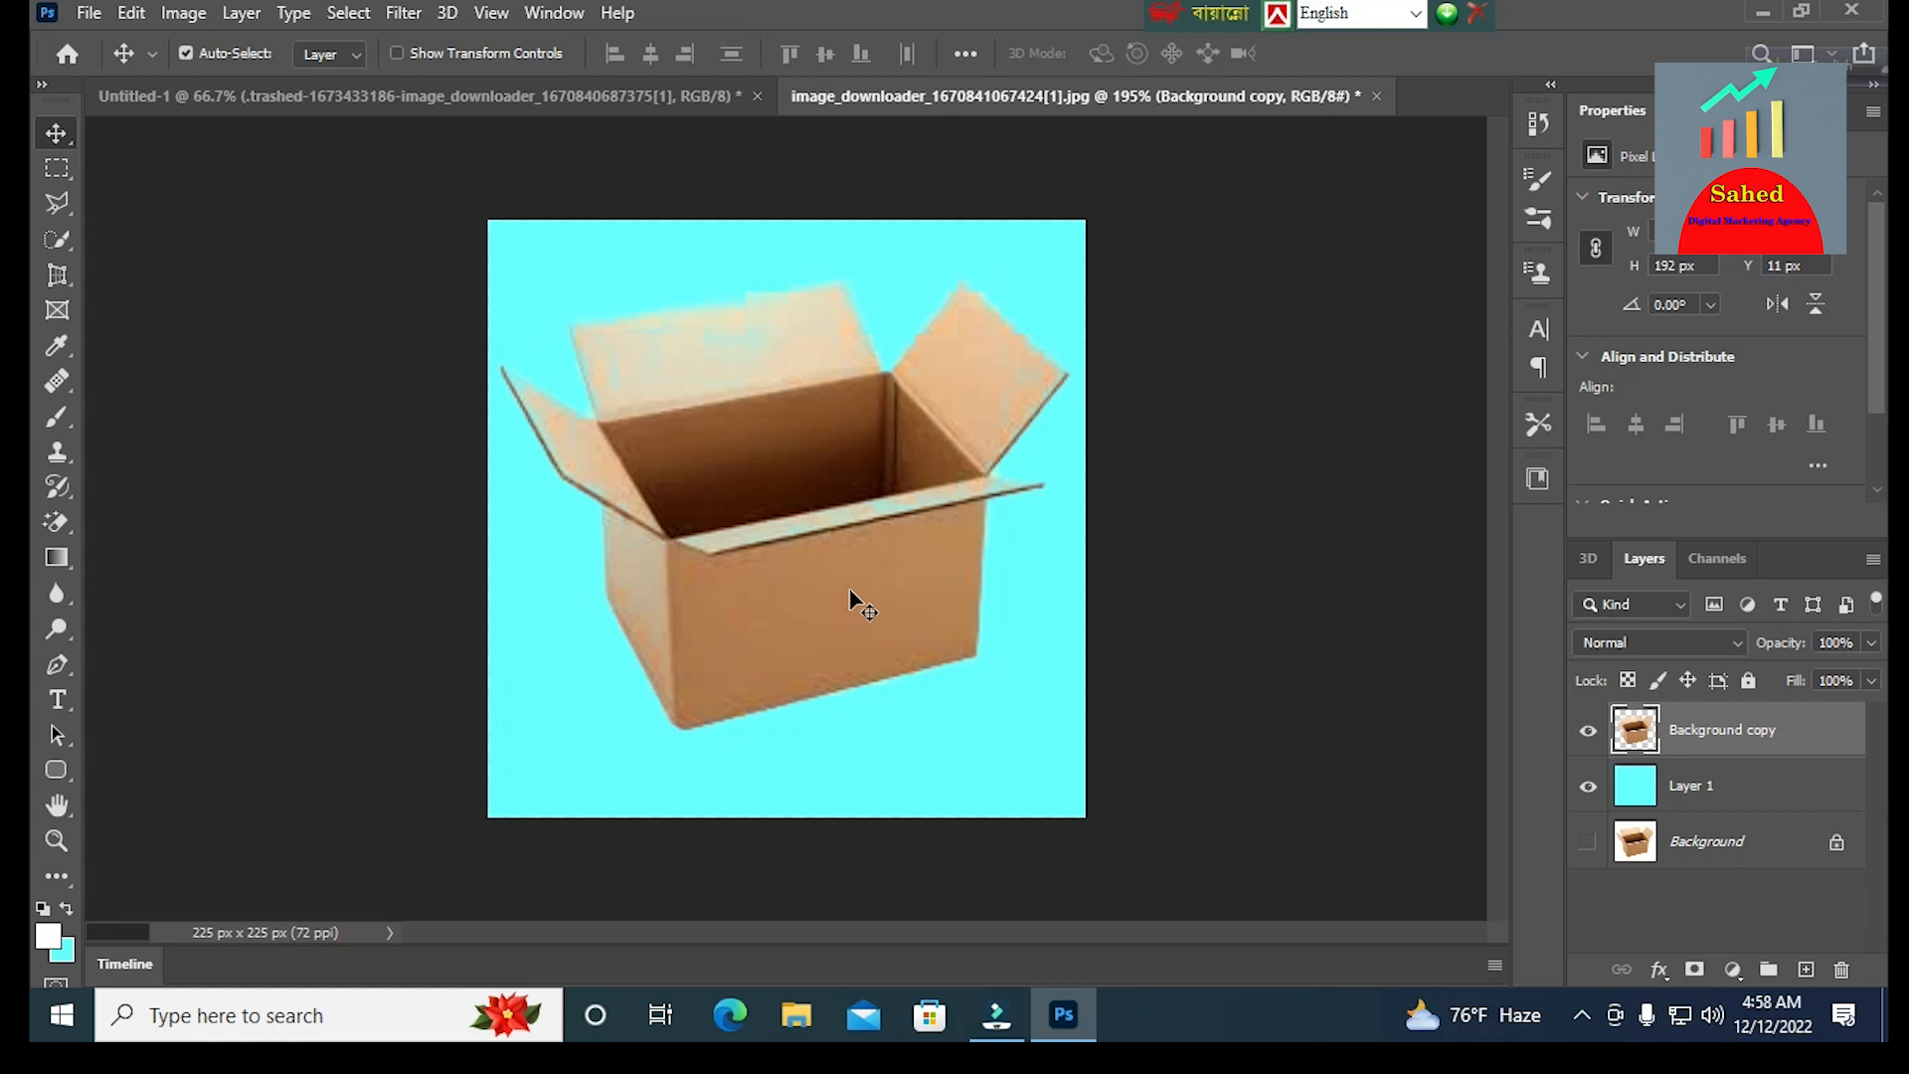
- Move the selected box image back so that it fills the whole canvas again
left_click(45, 207)
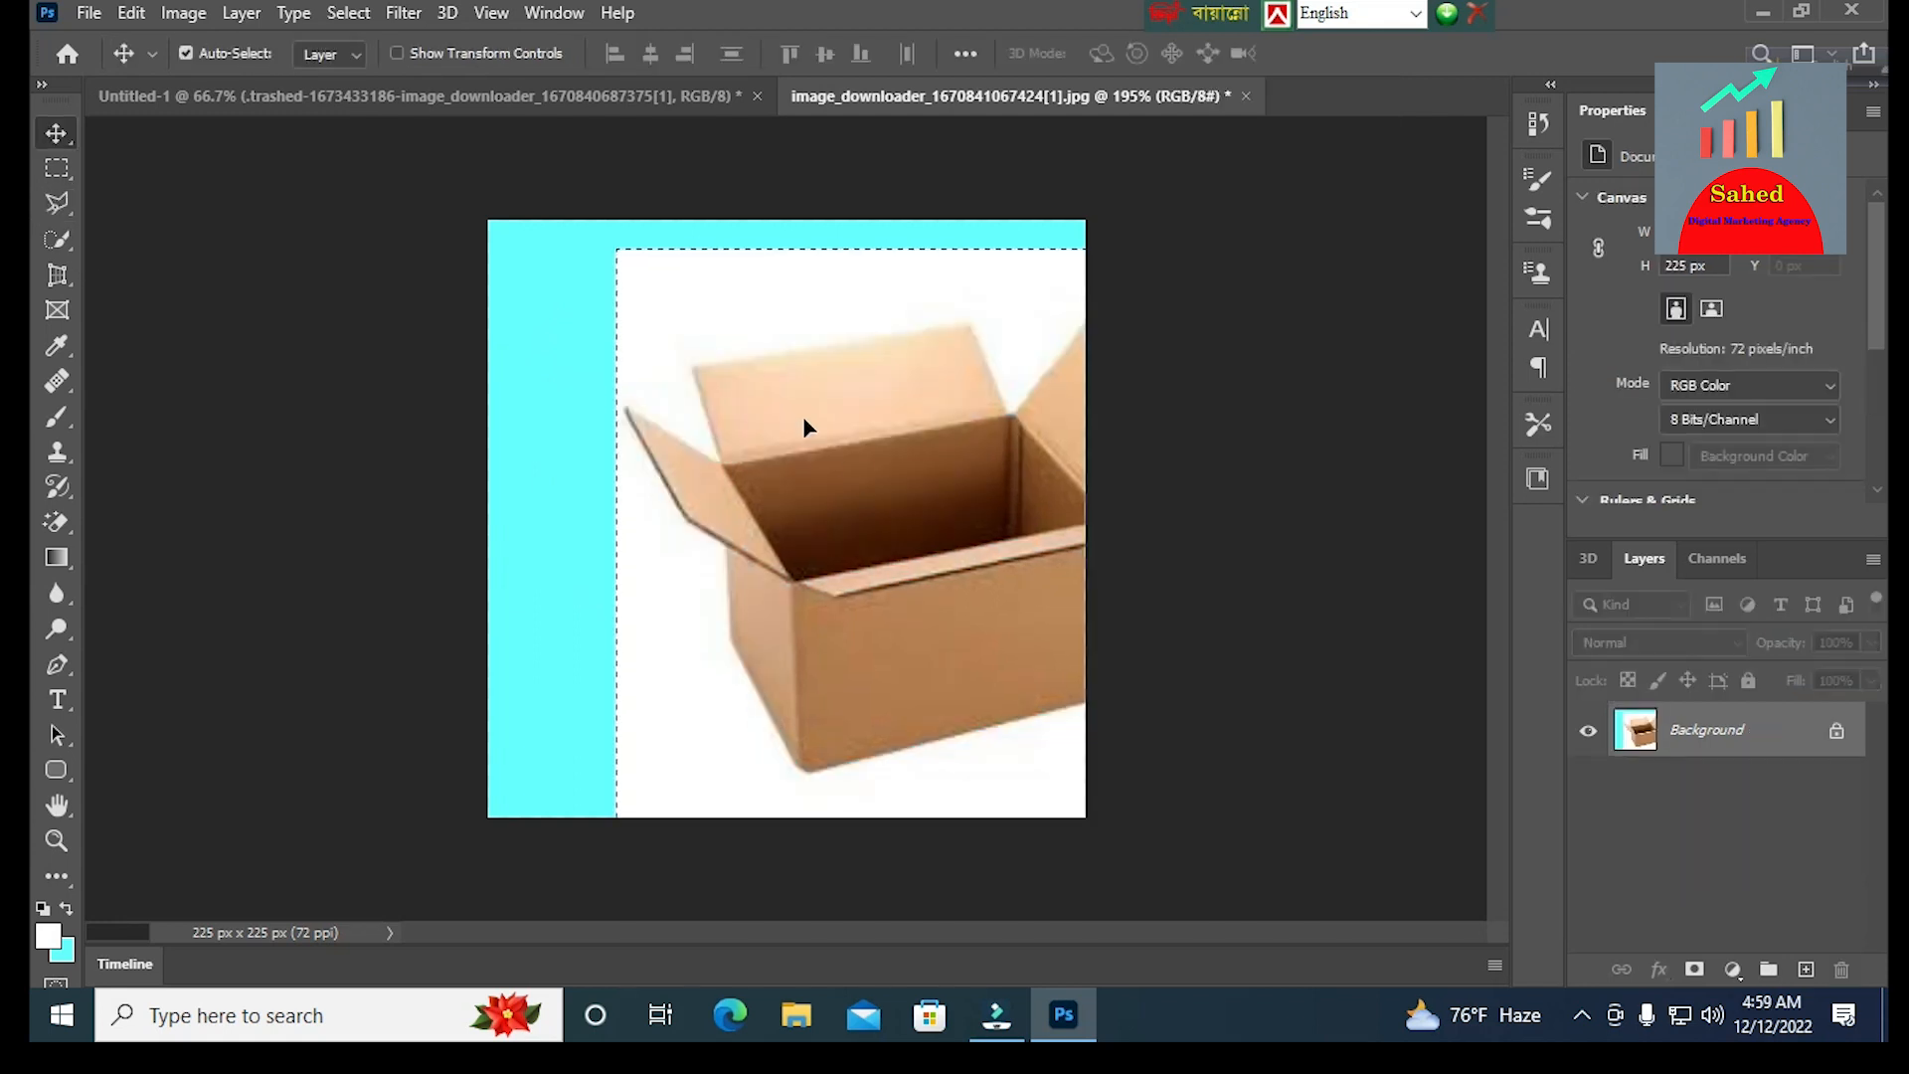
left_click_drag(802, 416, 673, 380)
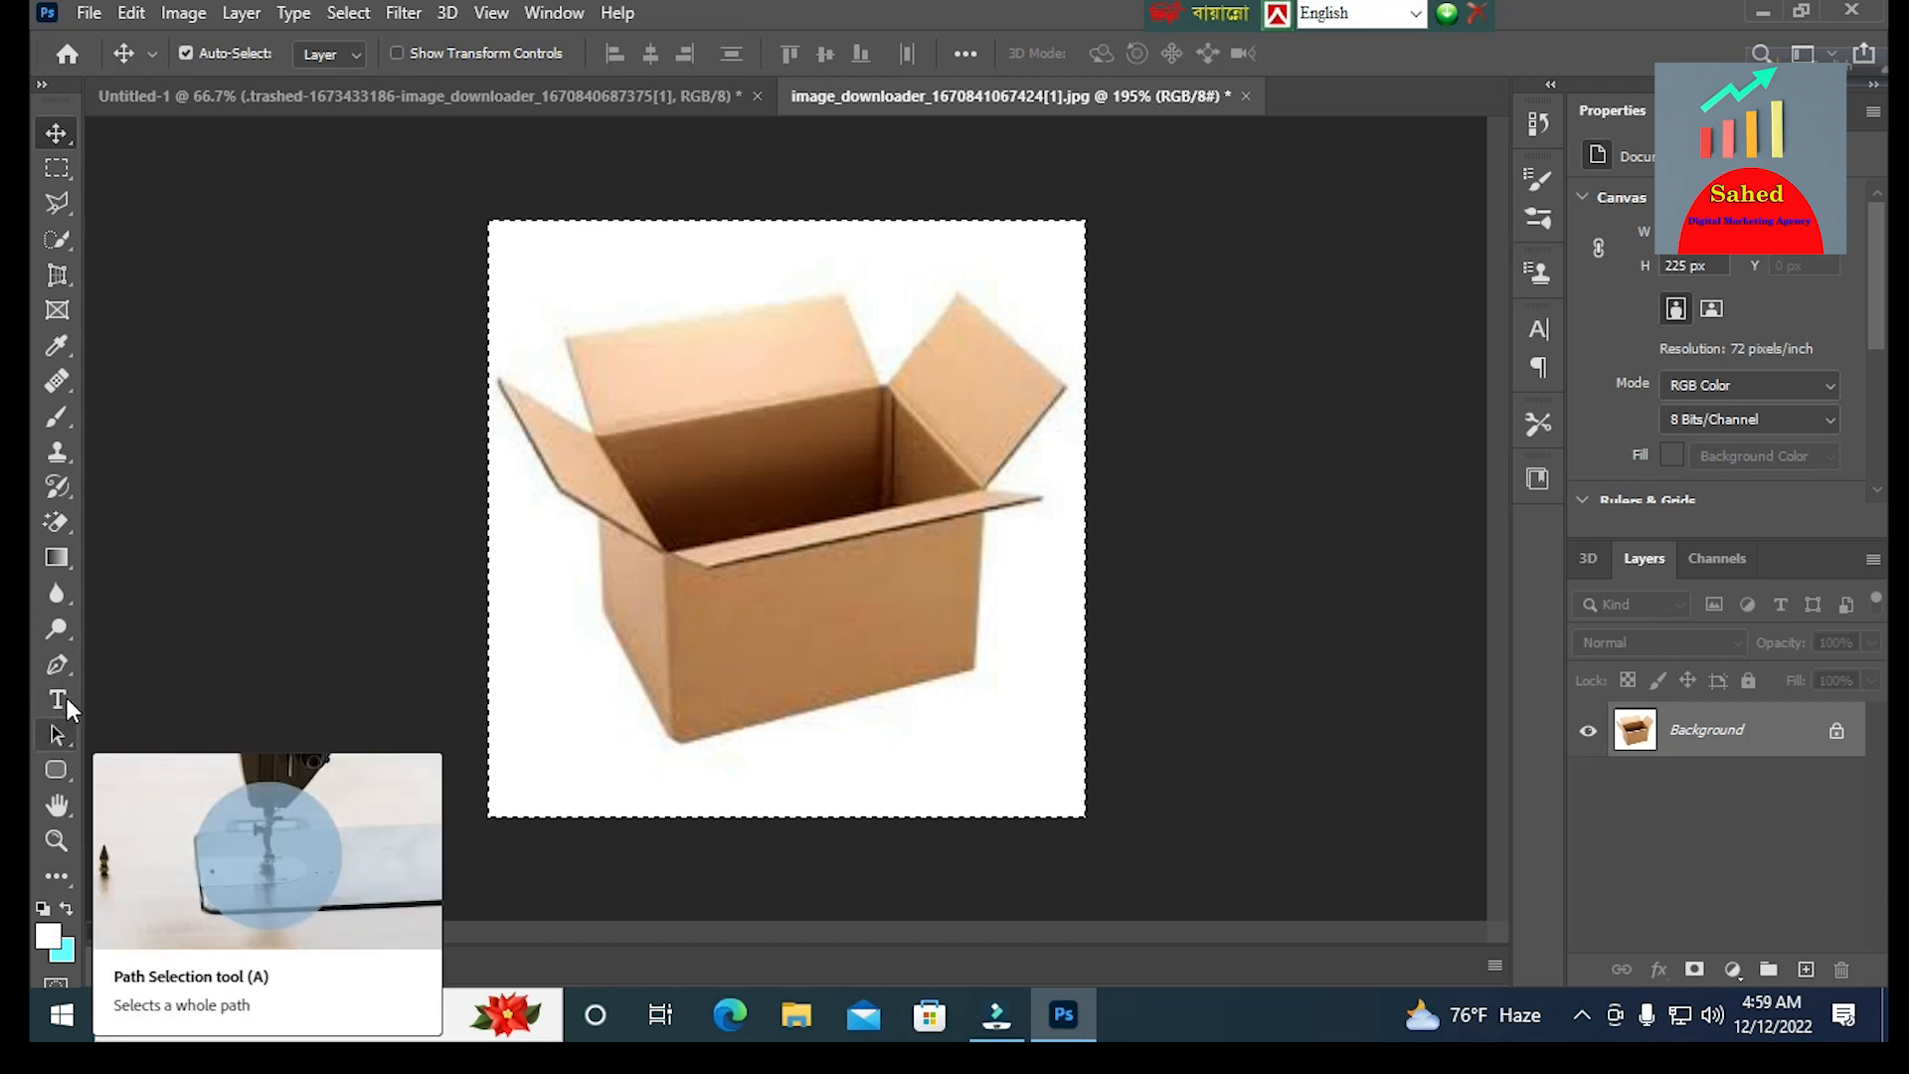
- Trace a Pen tool path from the back flap's left corner along the back, right and front flaps to the box's right edge
left_click(58, 668)
left_click(162, 664)
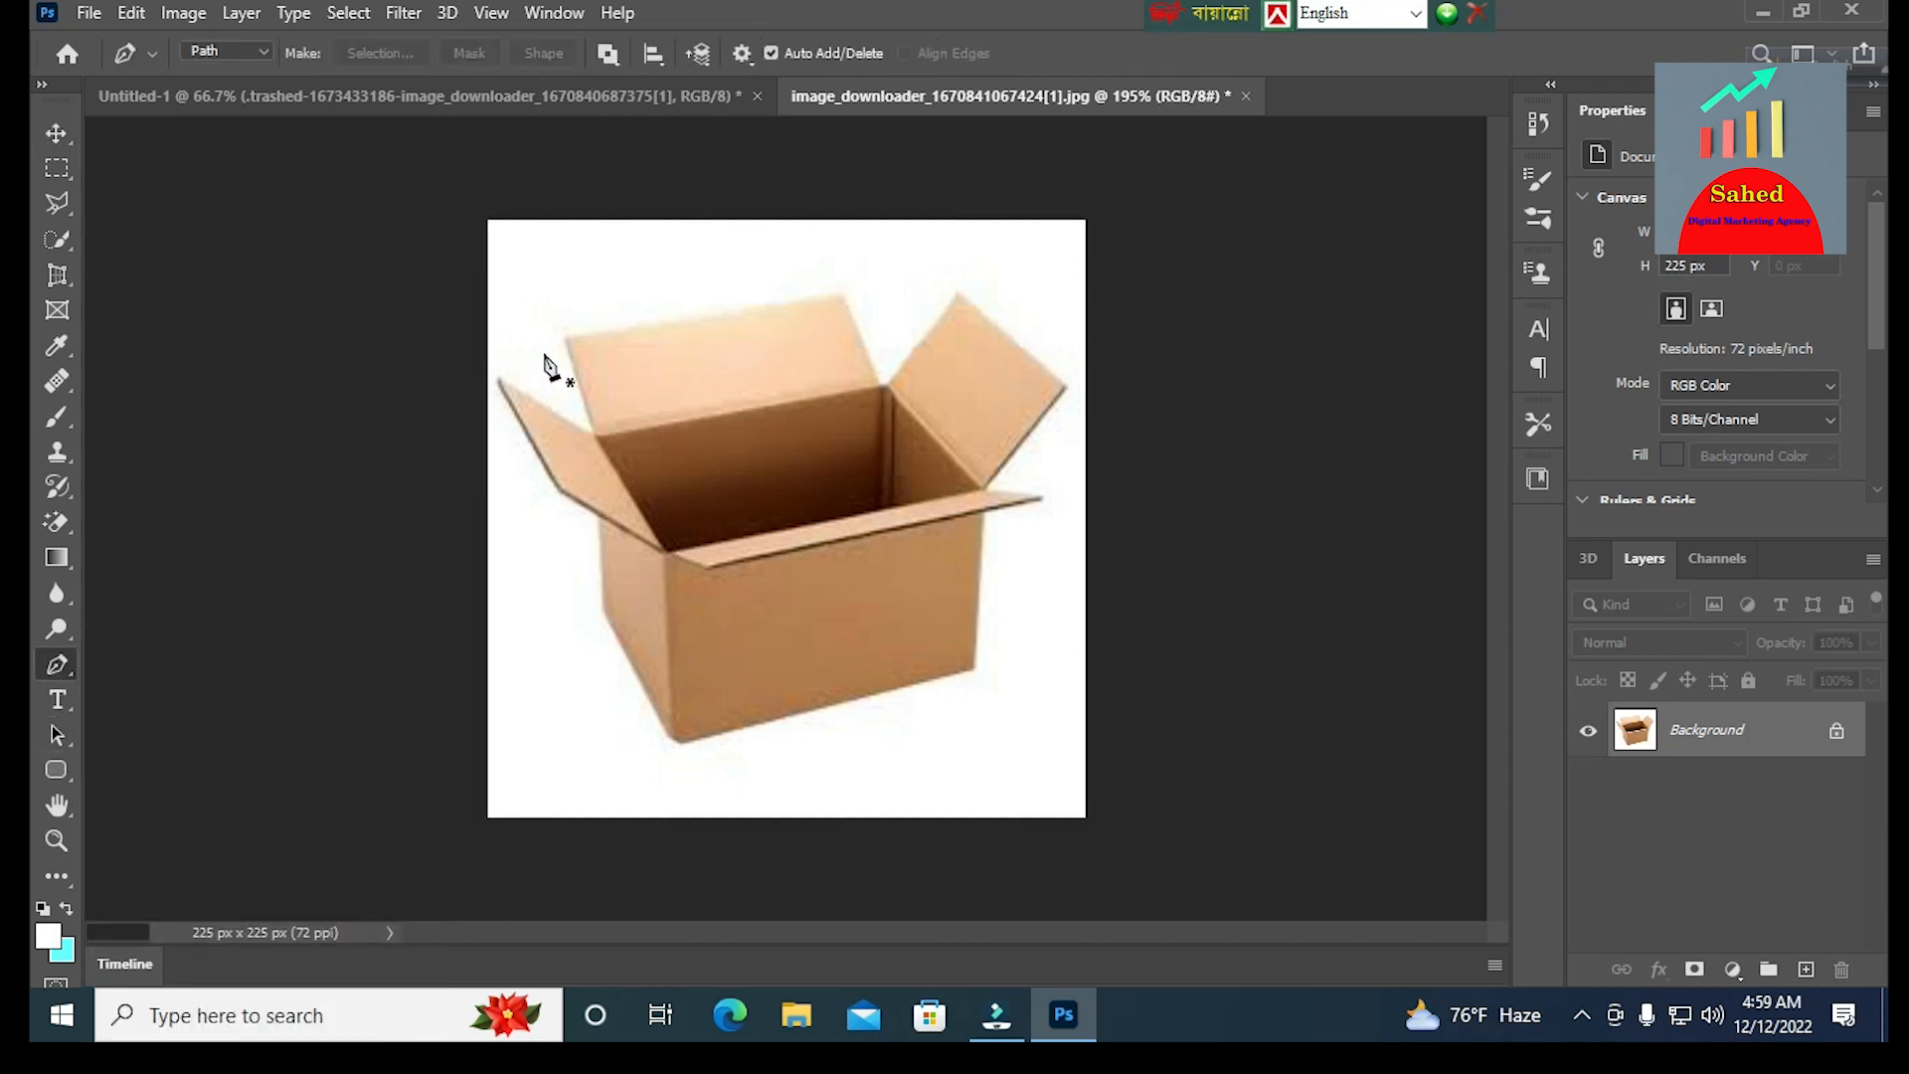
left_click(565, 338)
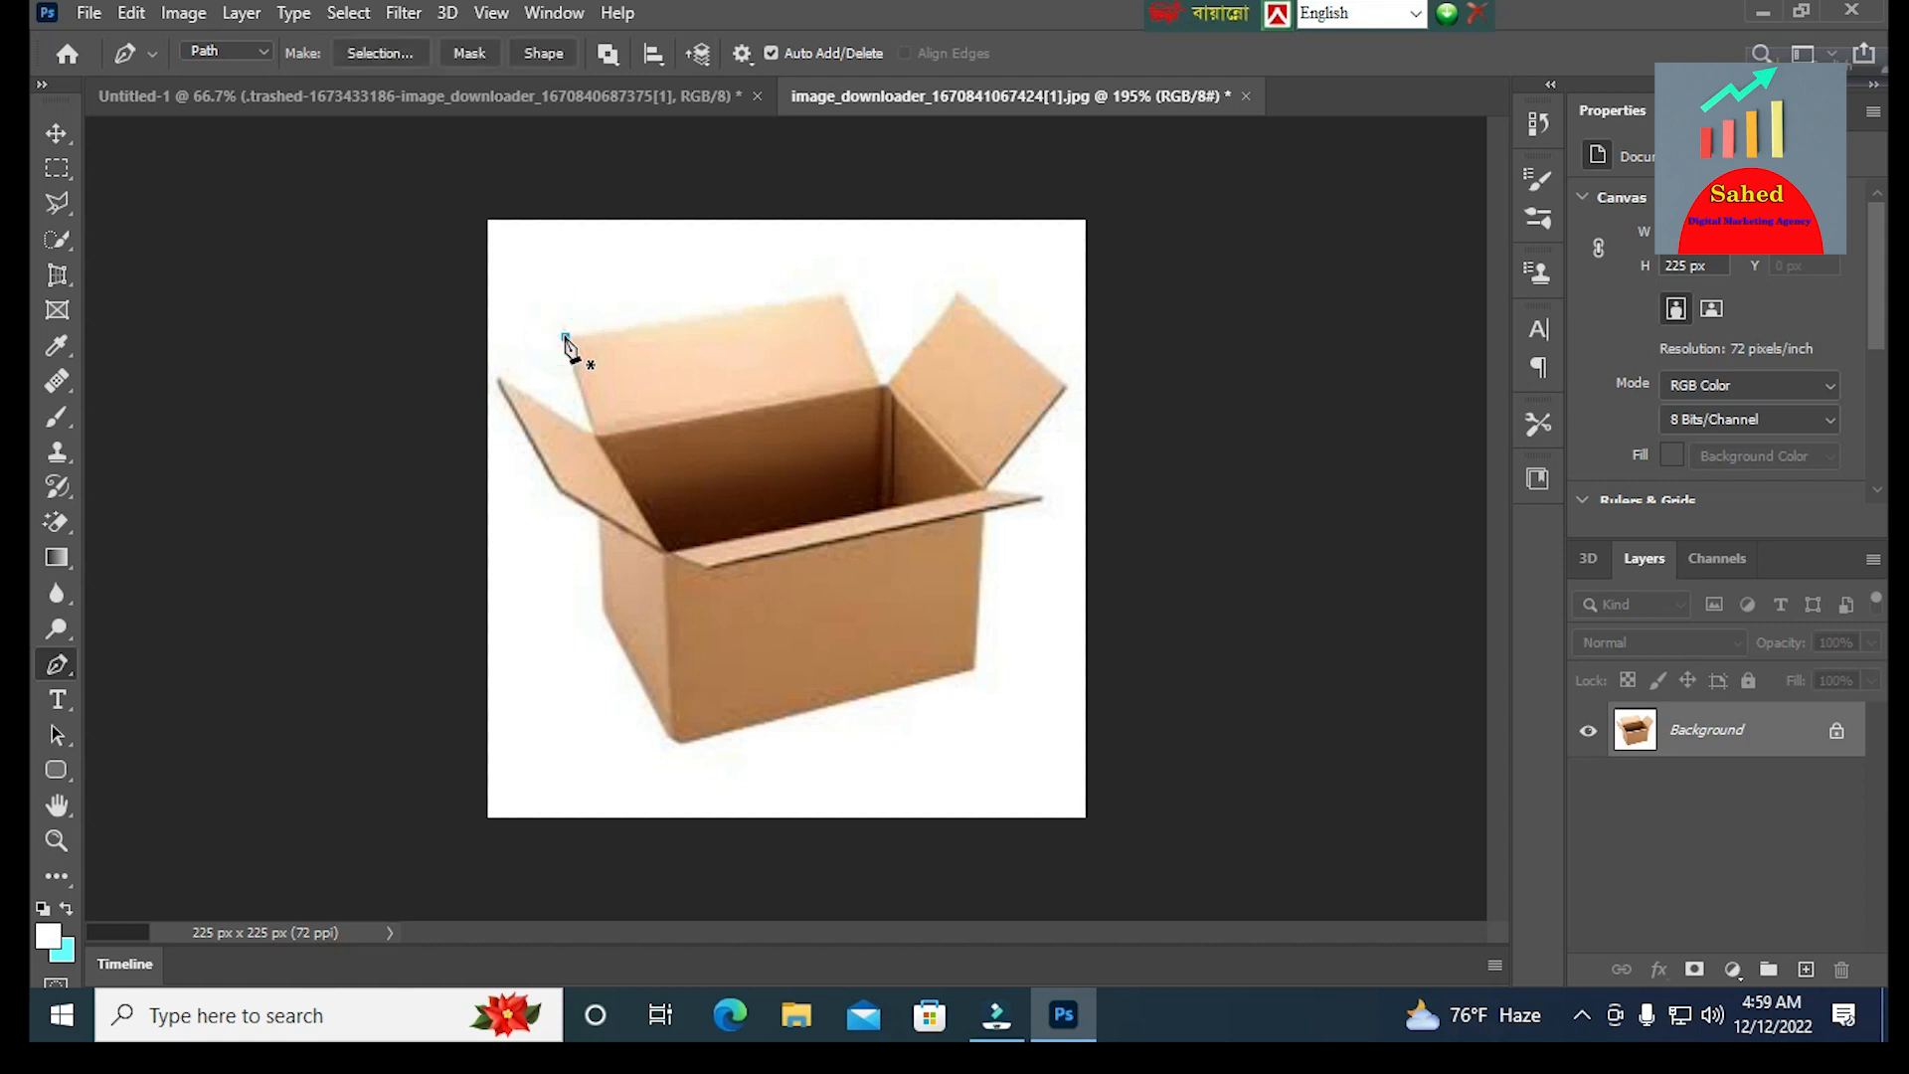
left_click(841, 296)
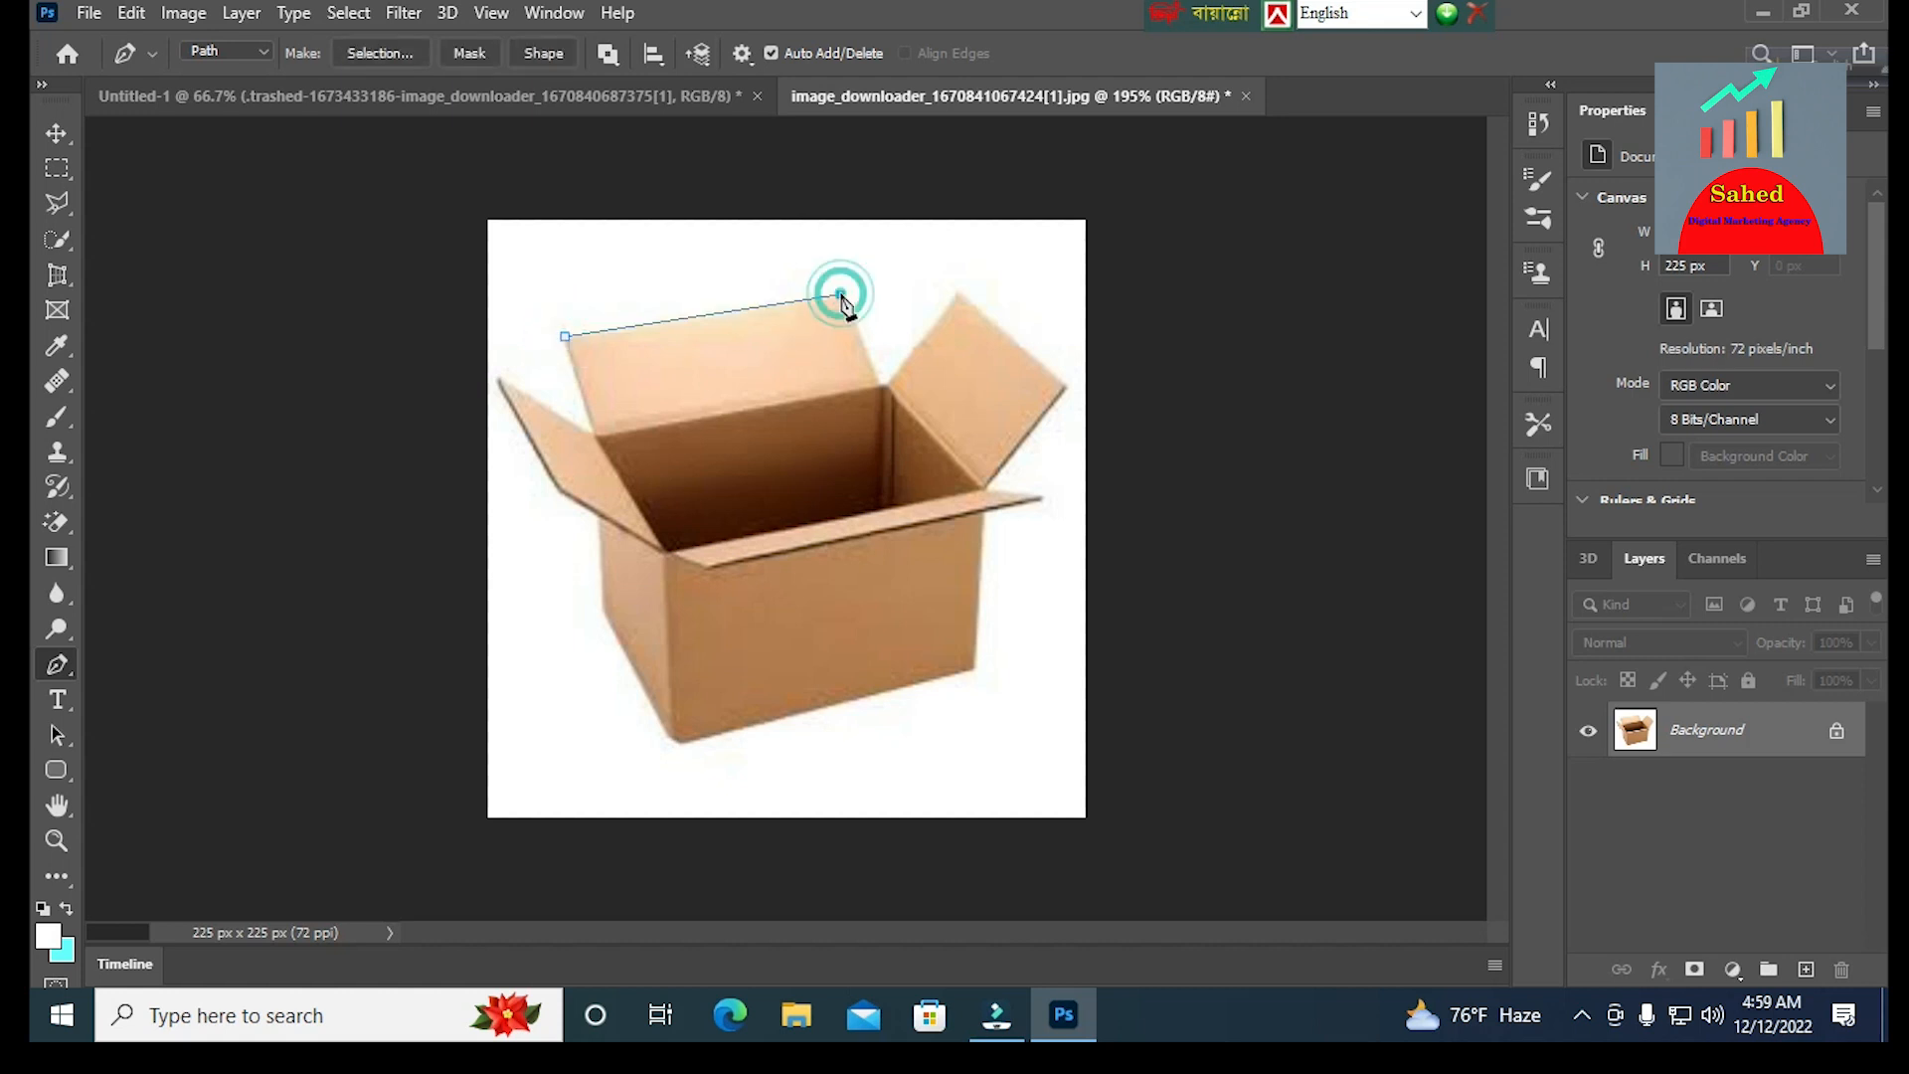
left_click(881, 385)
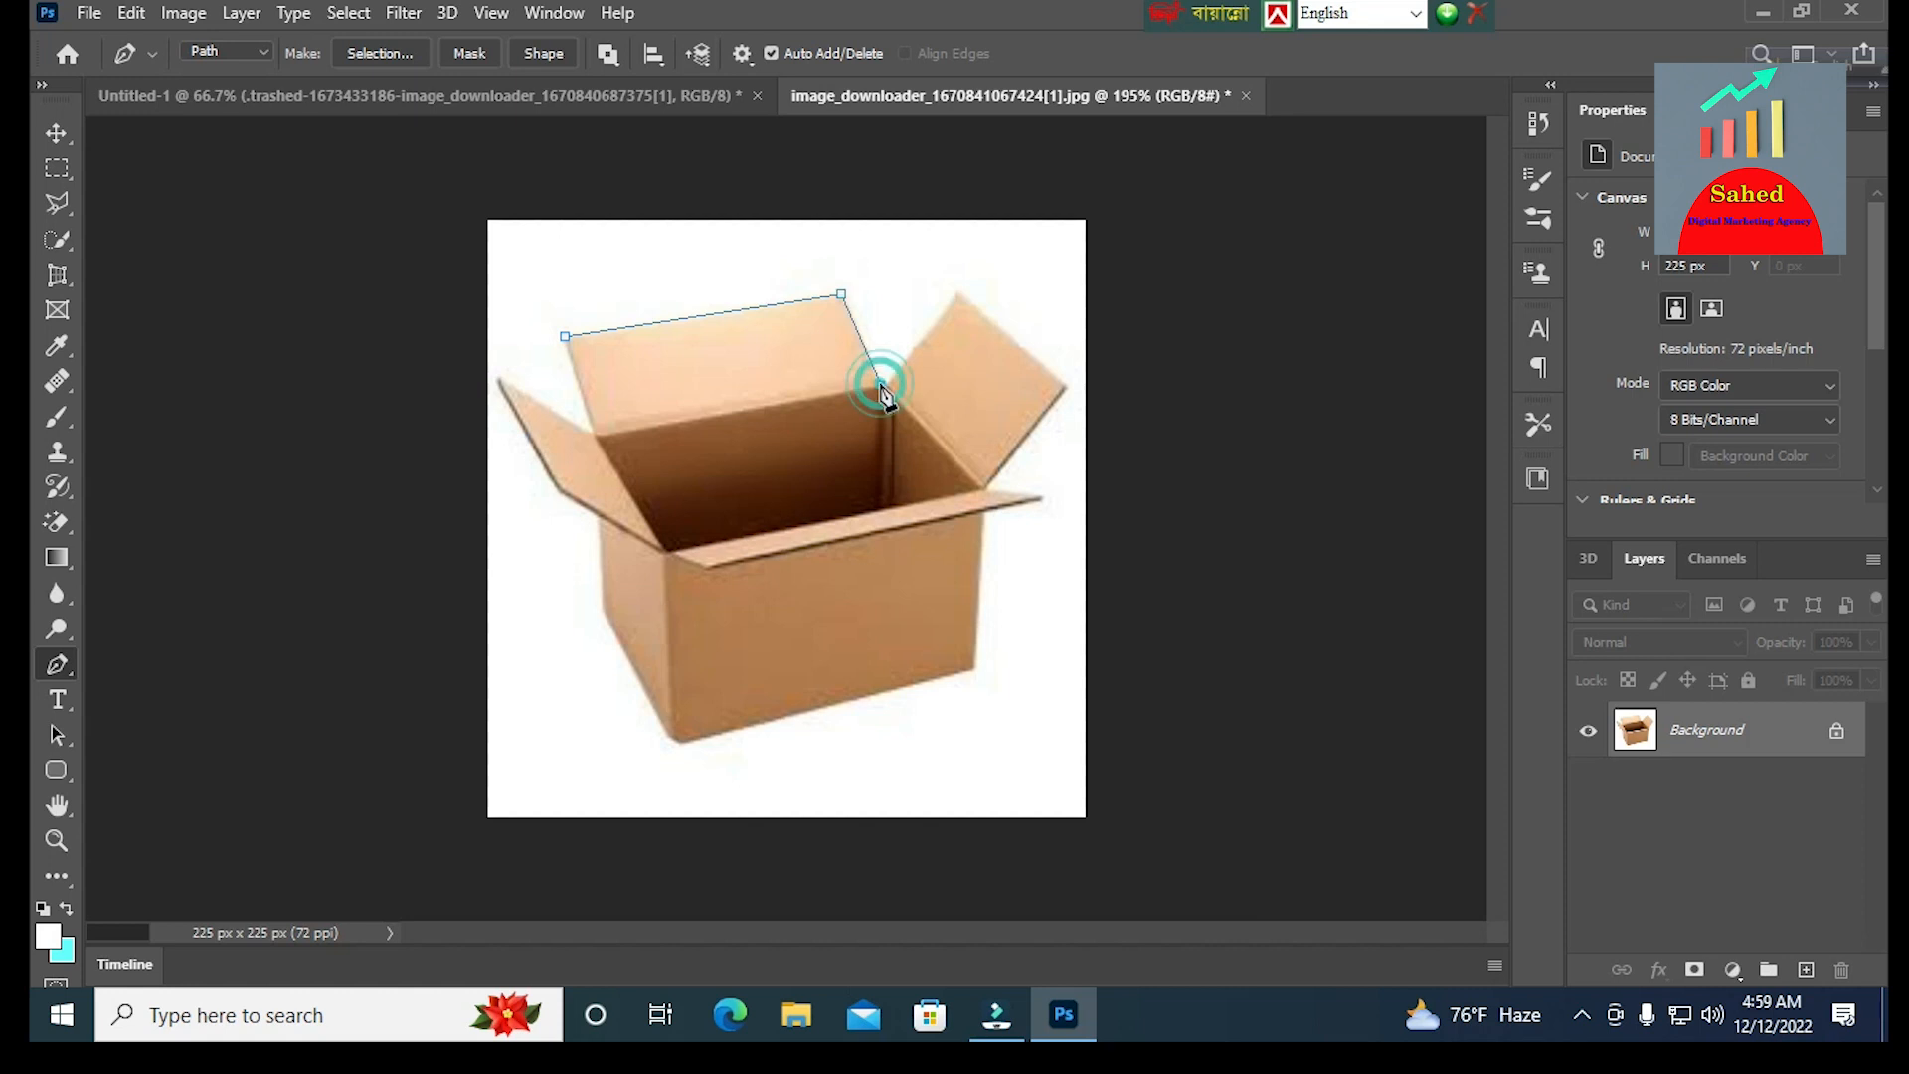
left_click(958, 296)
left_click(1064, 386)
left_click(985, 485)
left_click(1038, 497)
left_click(982, 515)
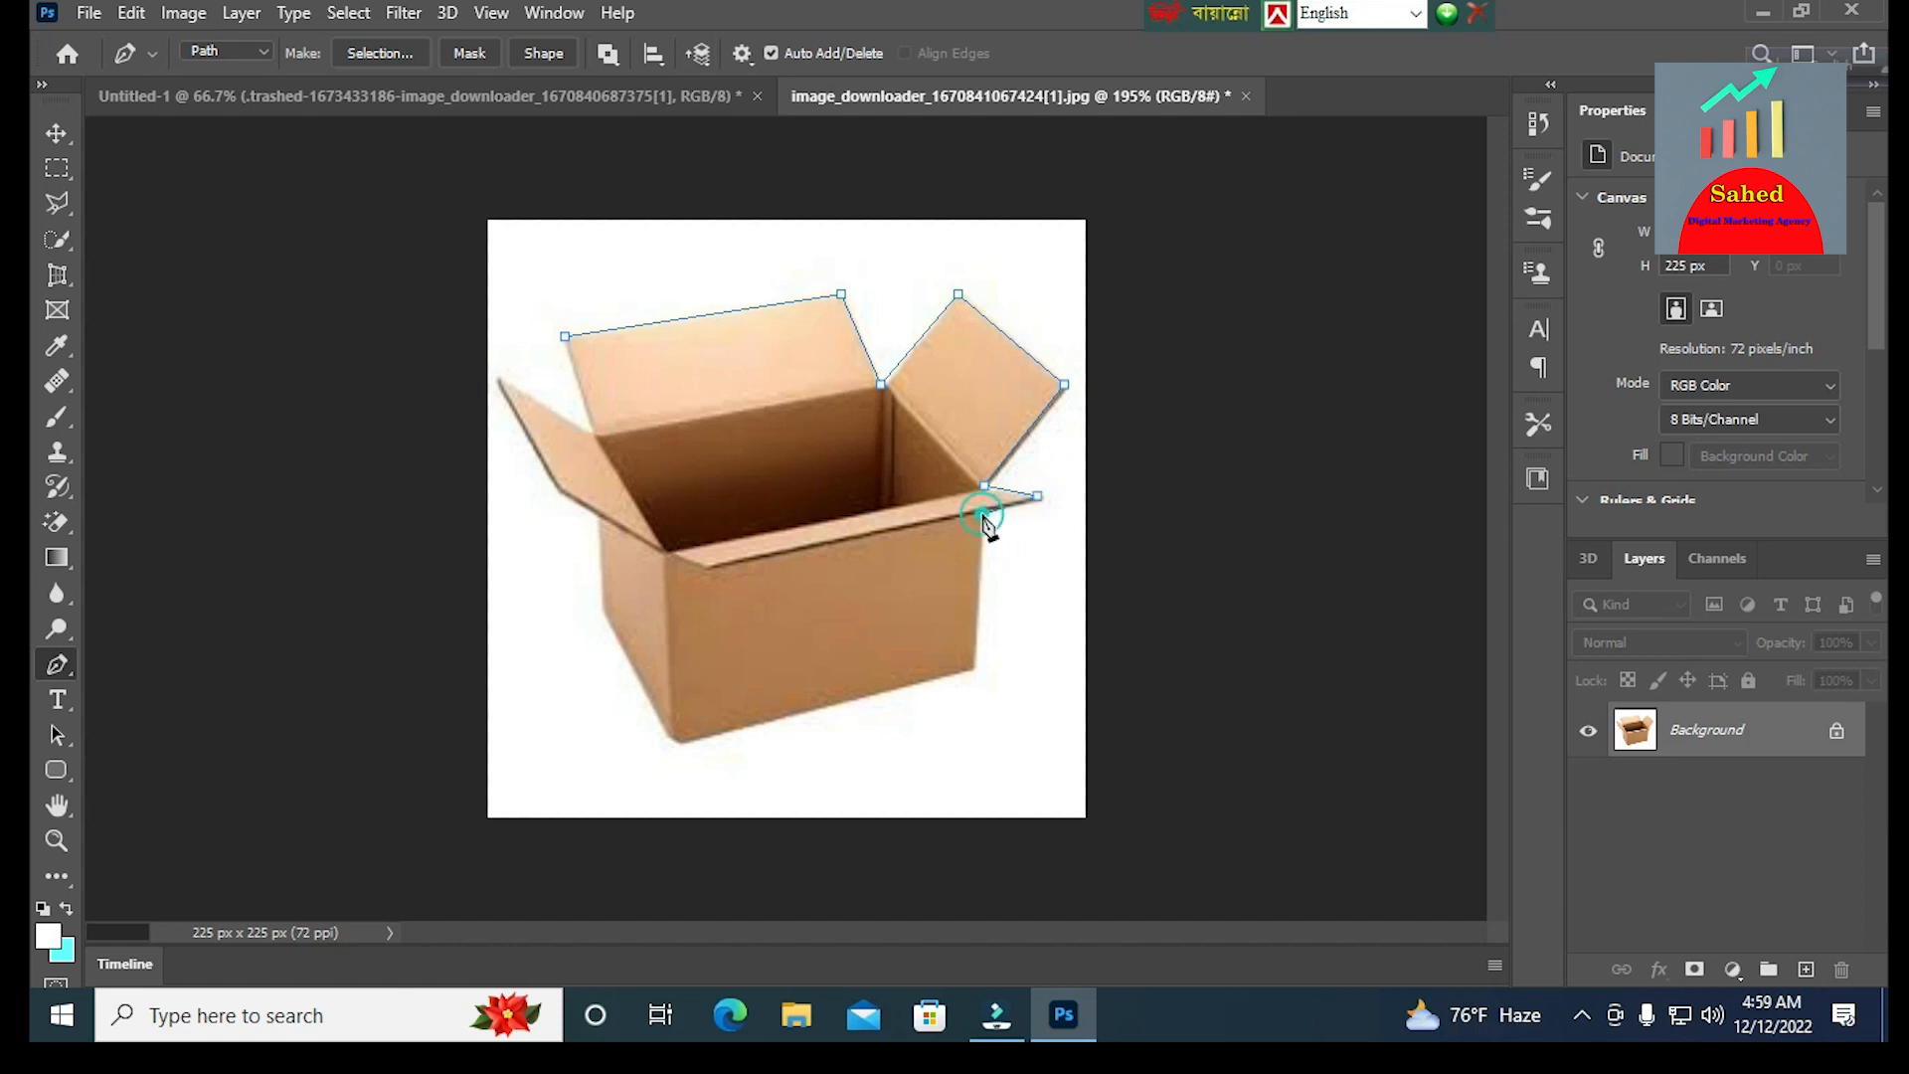
- Continue the path around the box's base and left flap, close it at the starting point, and convert it to a selection
left_click(974, 669)
left_click(682, 743)
left_click(602, 608)
left_click(601, 515)
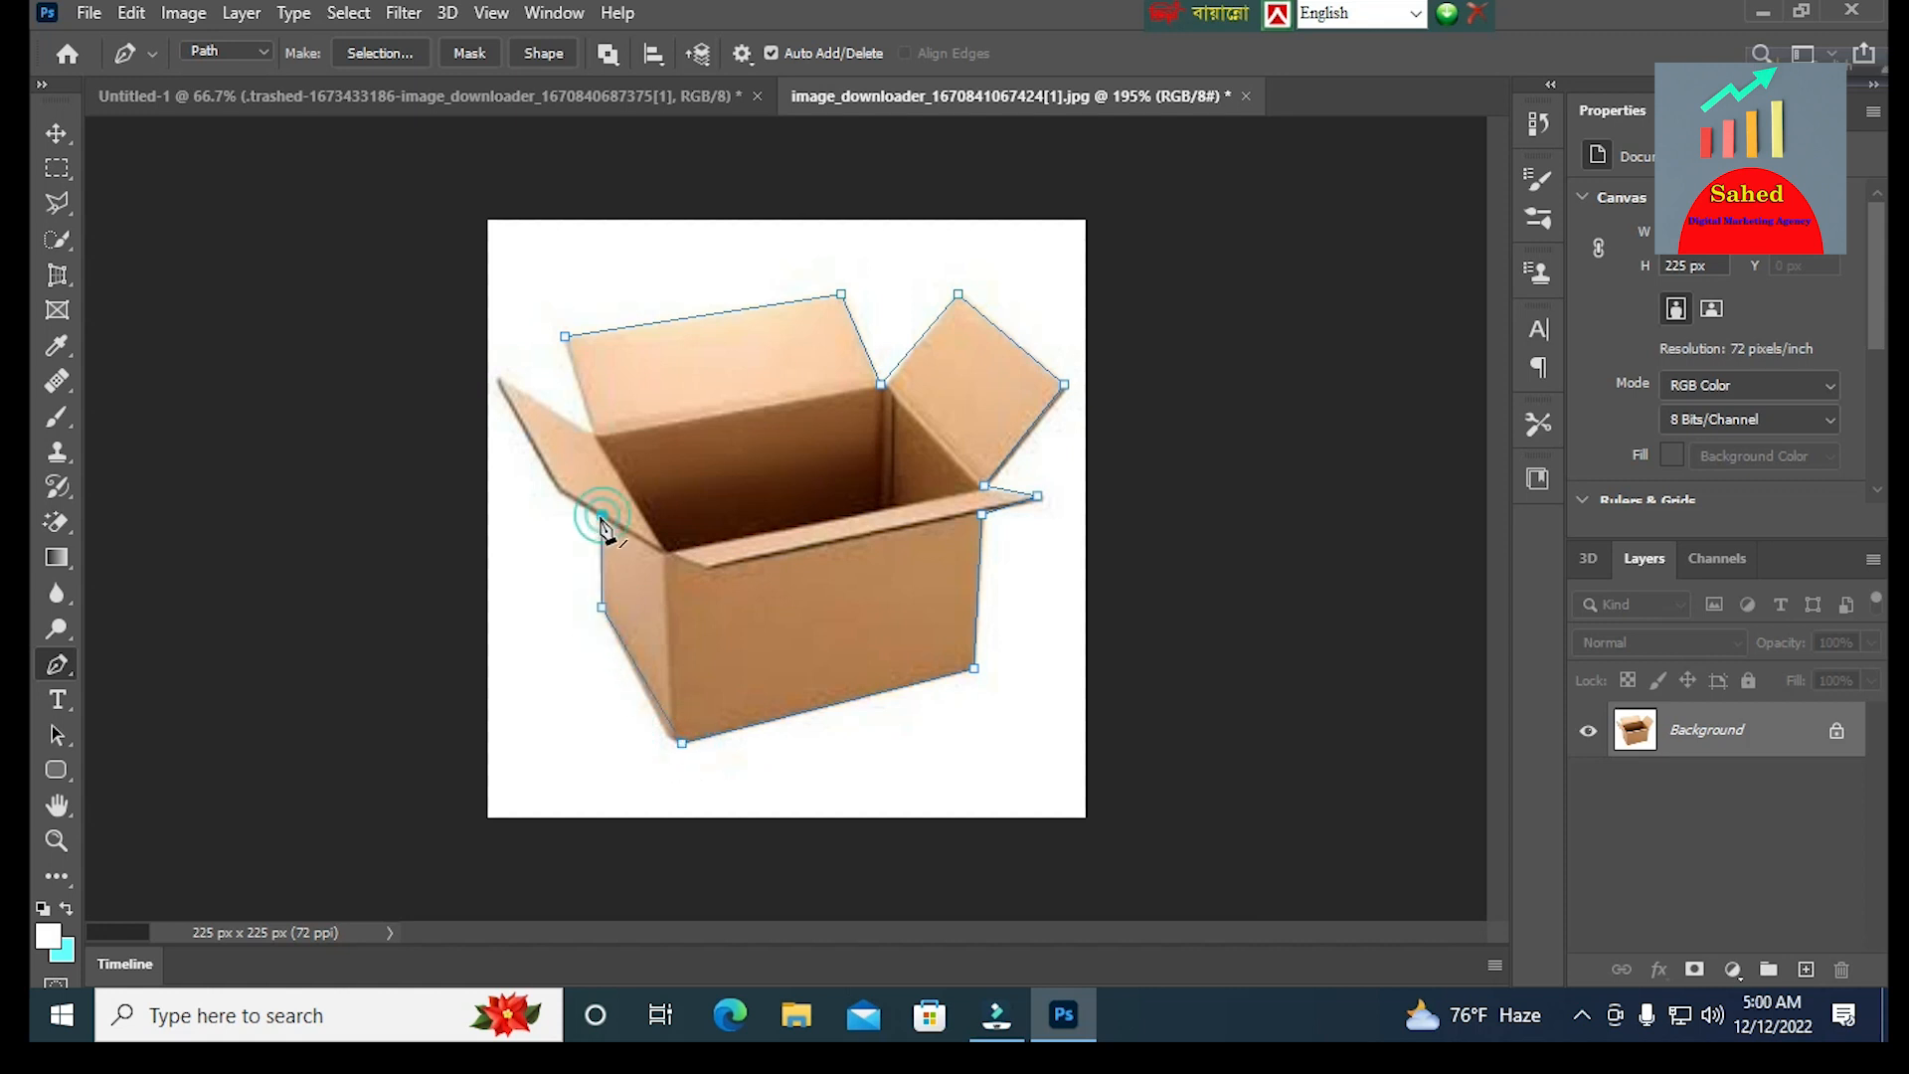
left_click(560, 485)
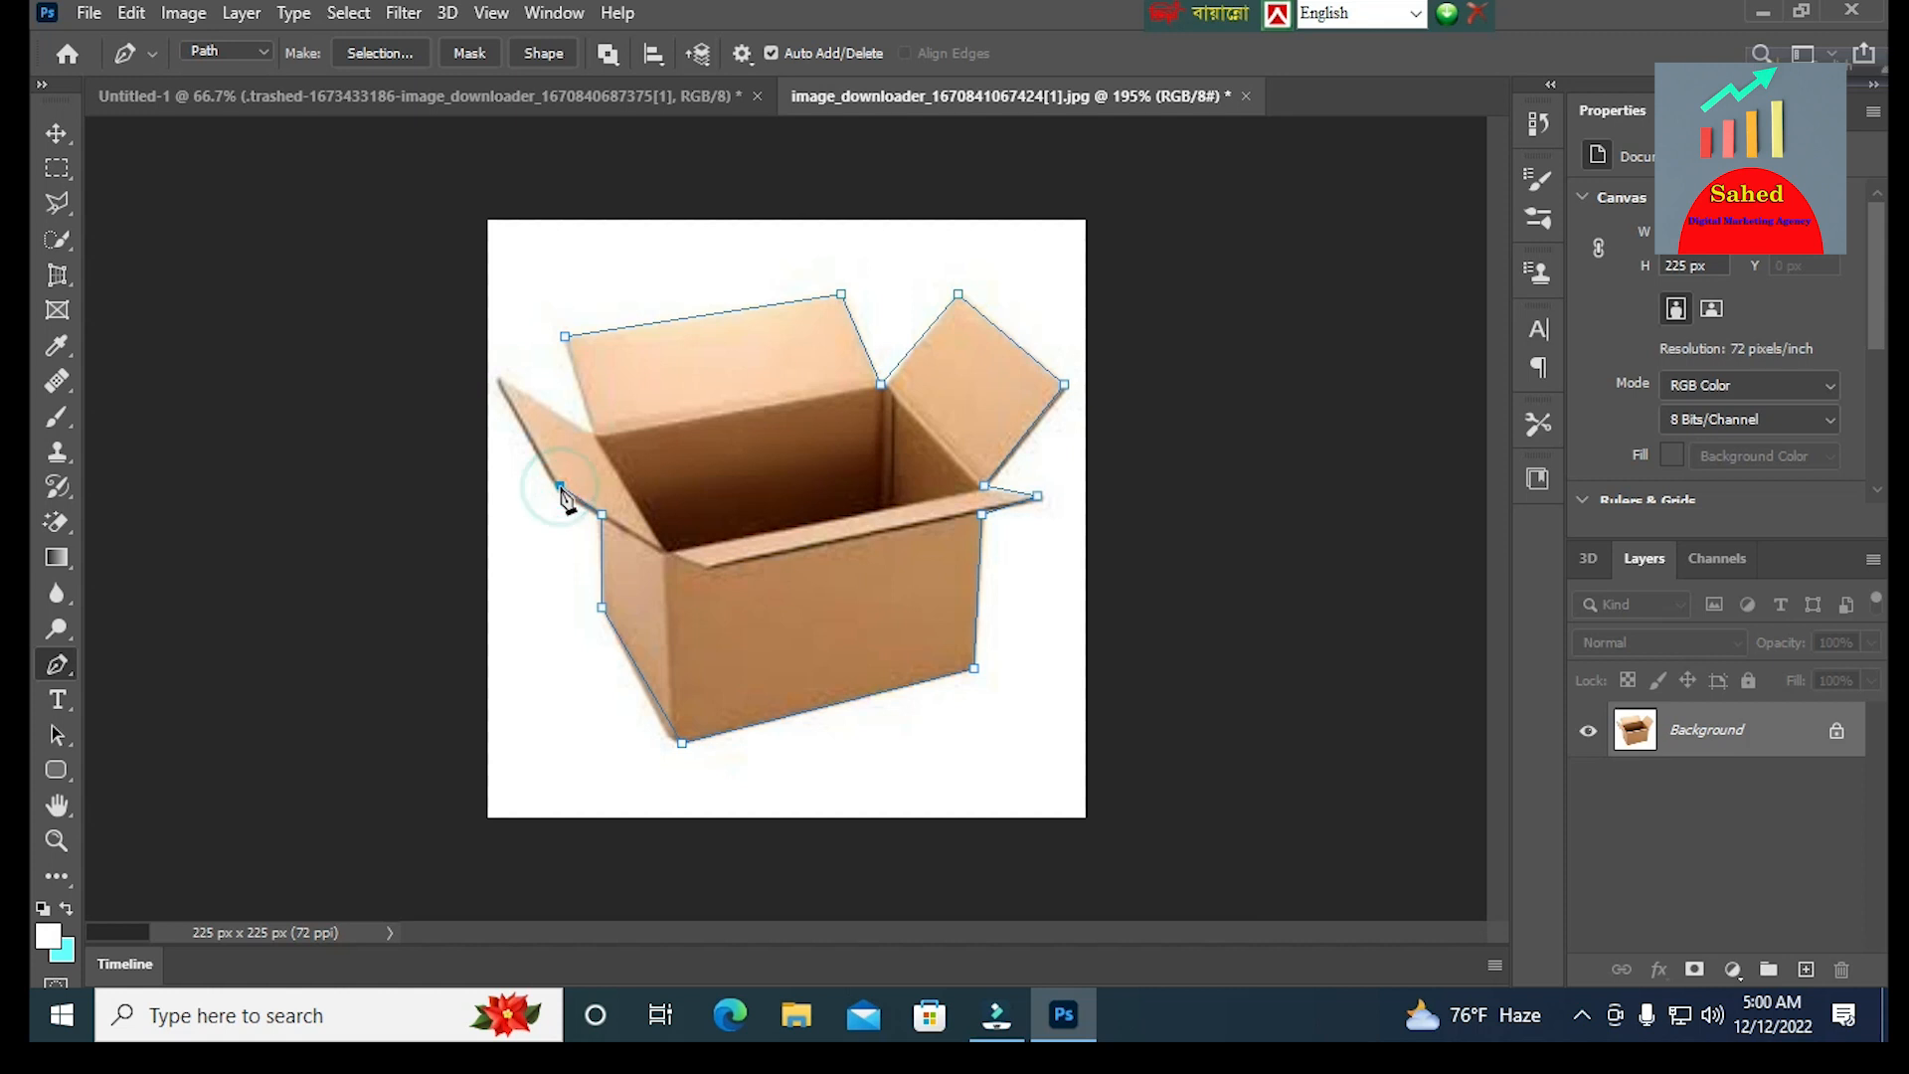
left_click(498, 378)
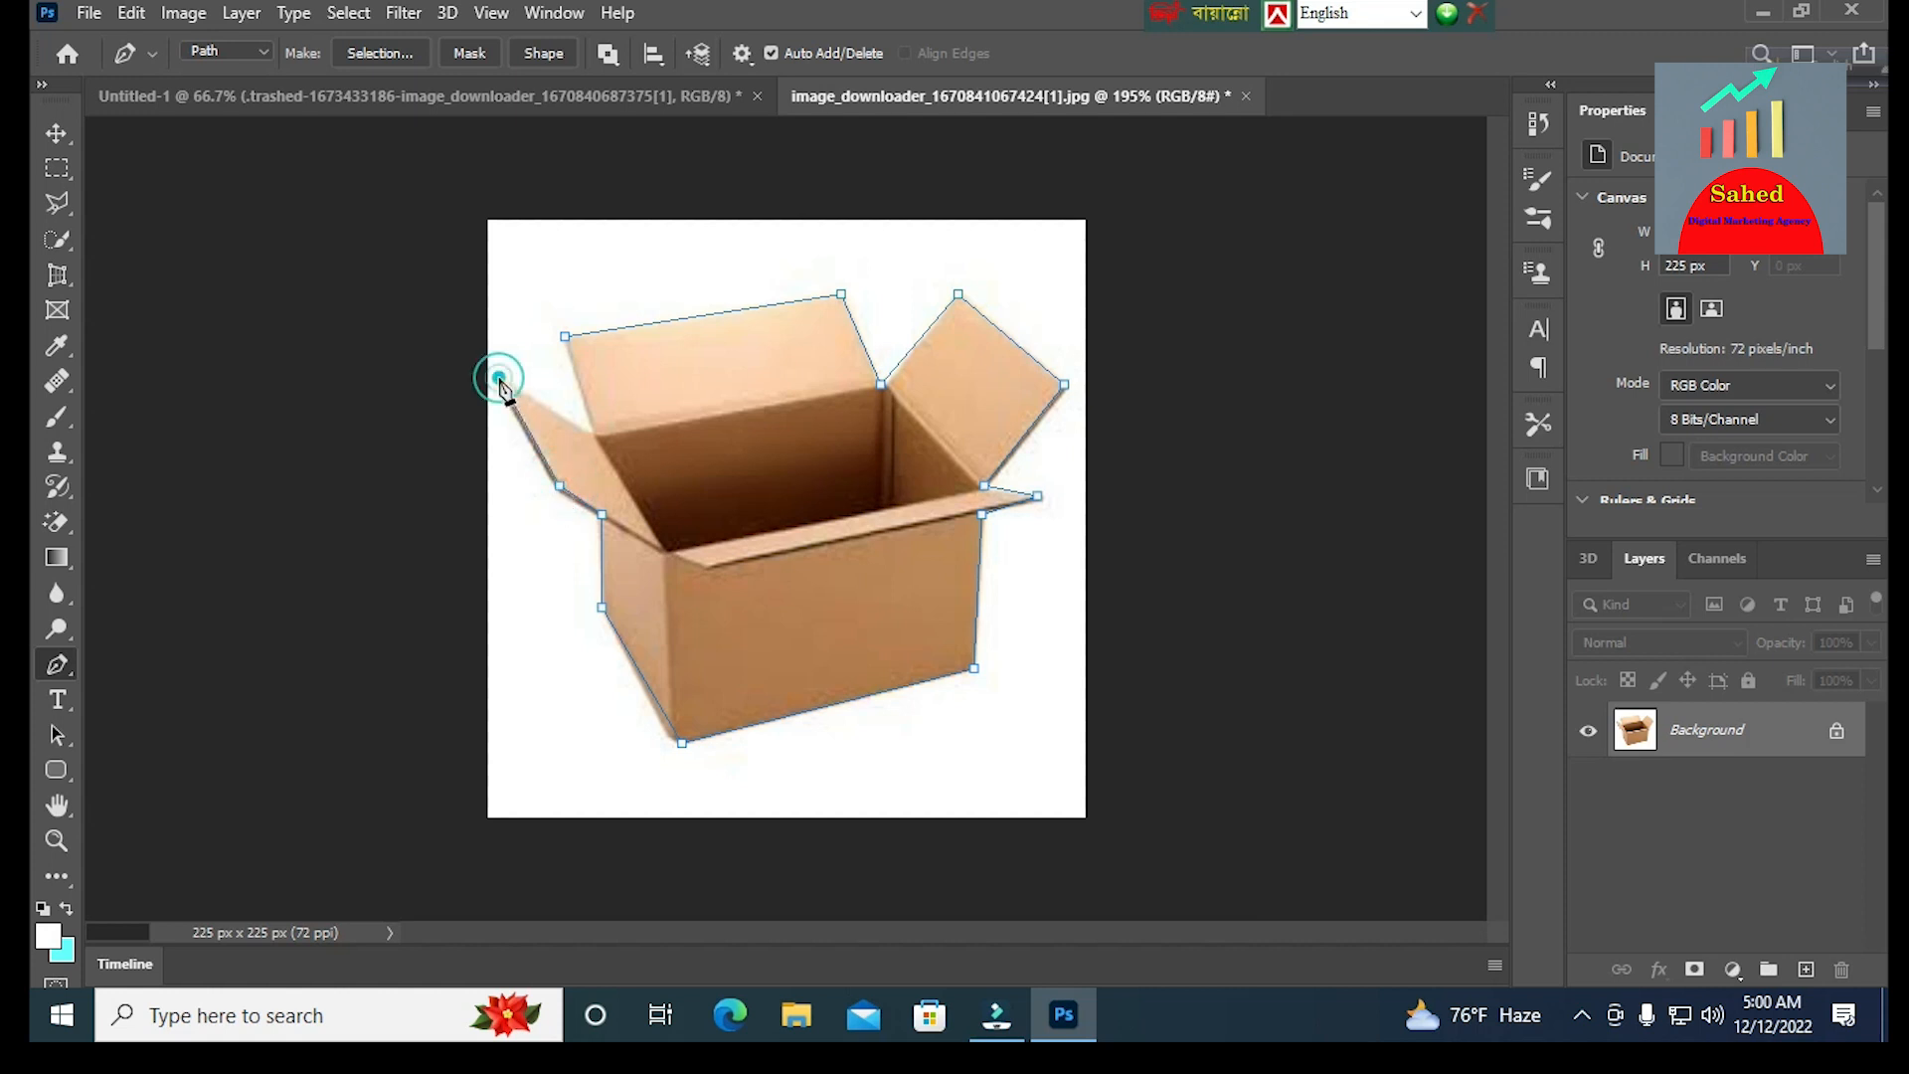
left_click(592, 430)
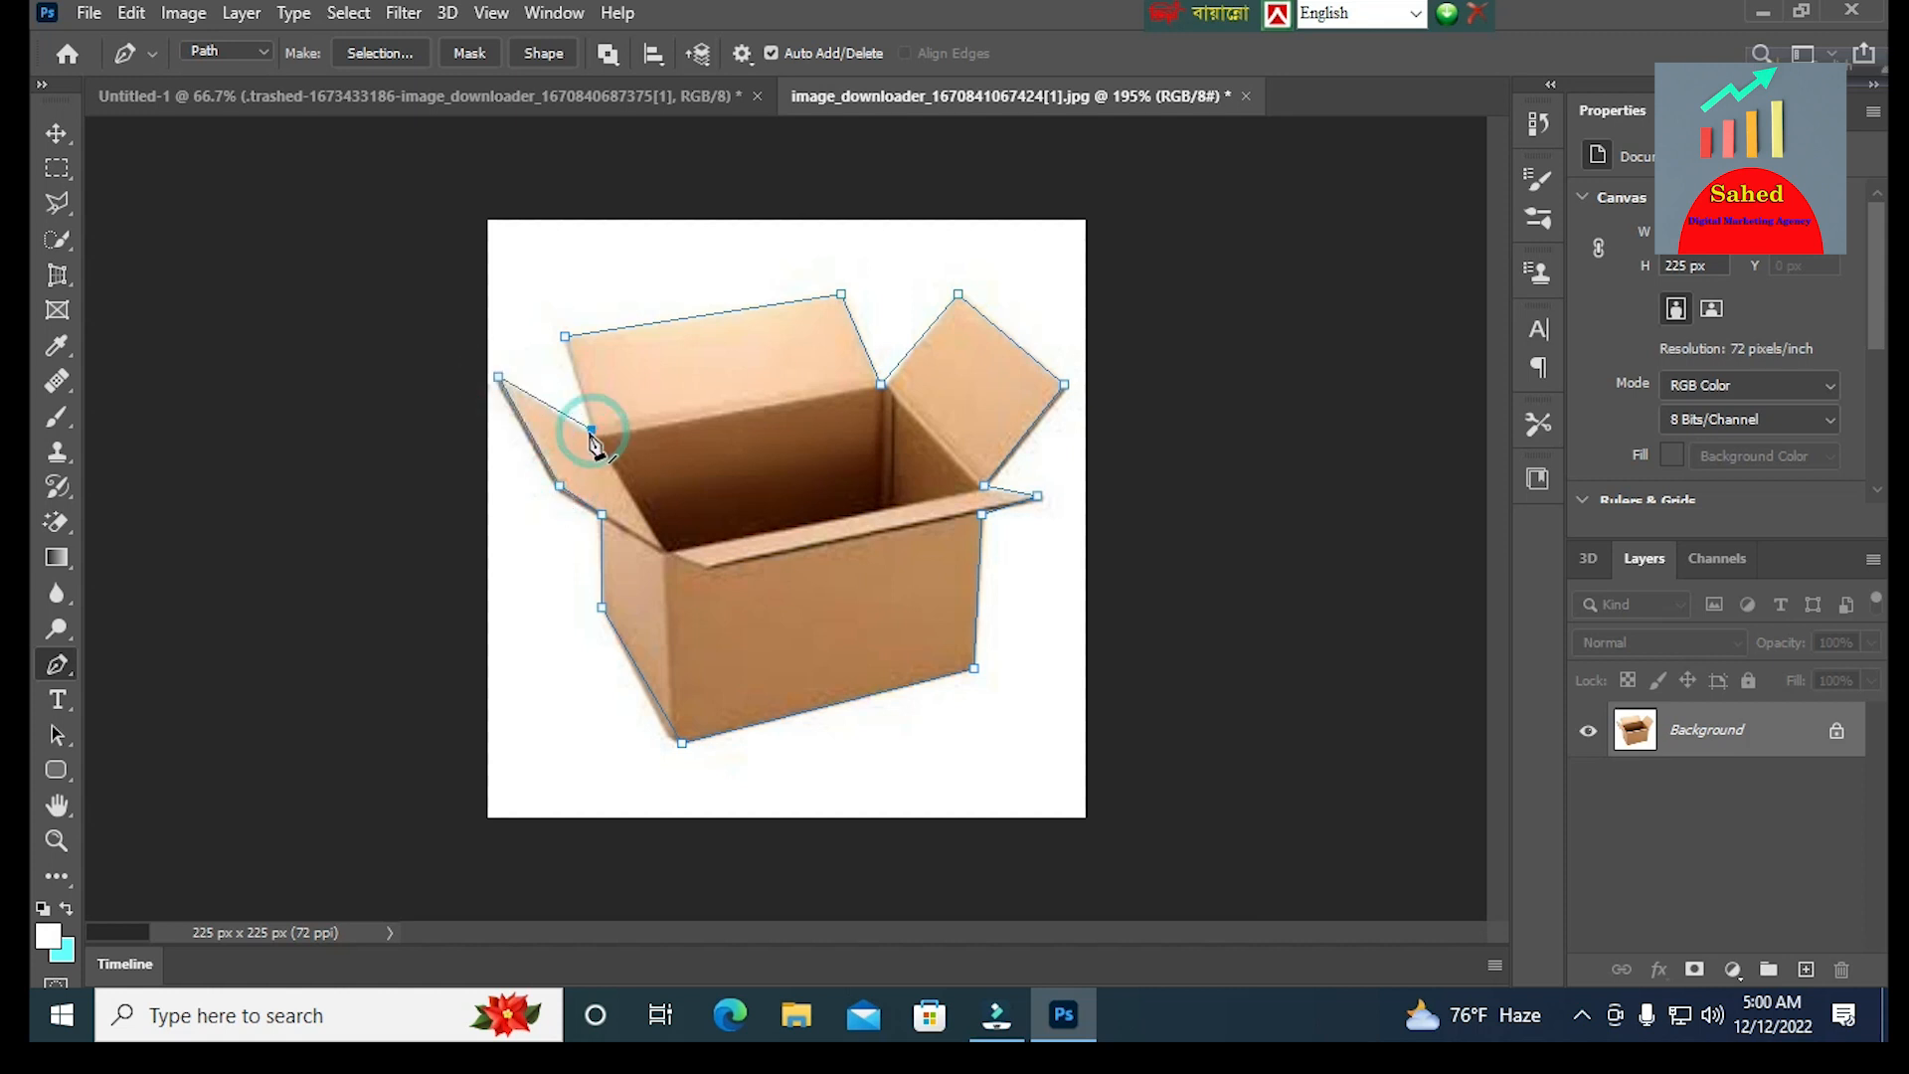
left_click(565, 338)
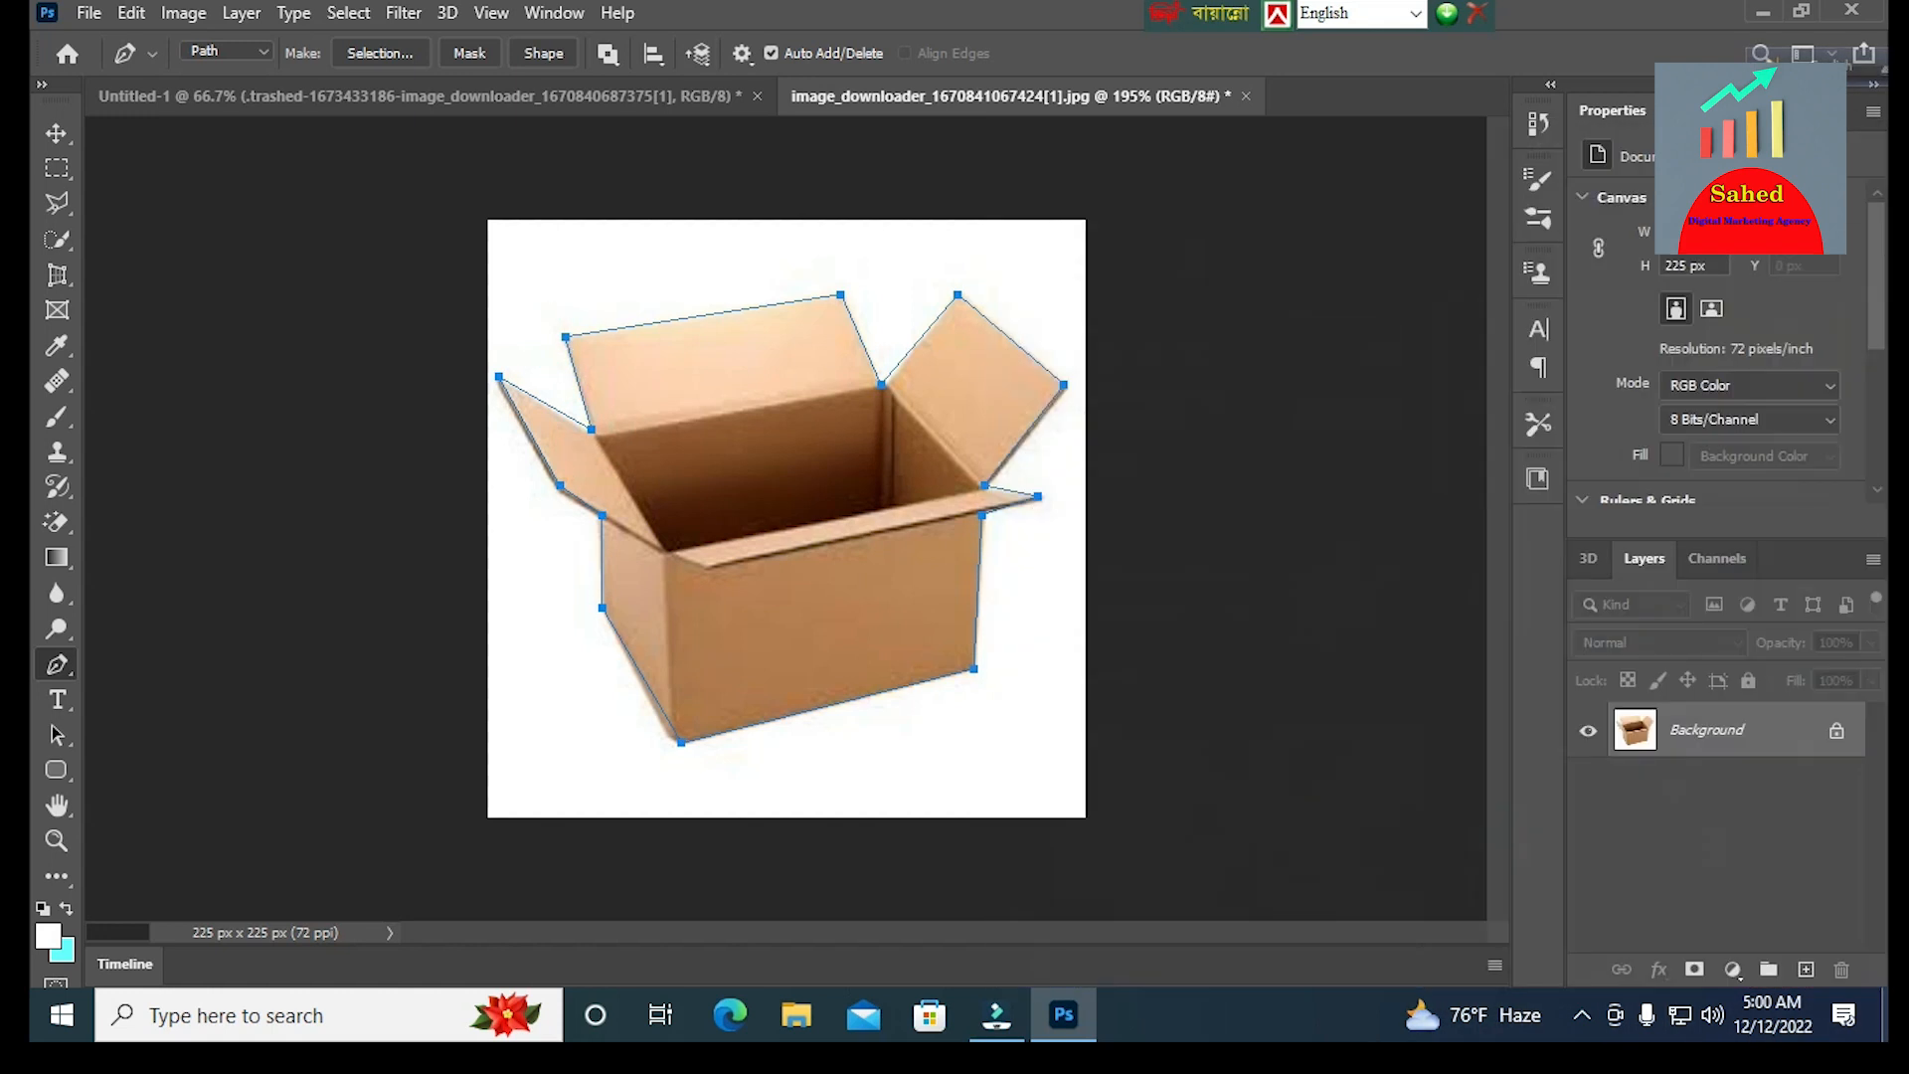
key("ctrl+Return")
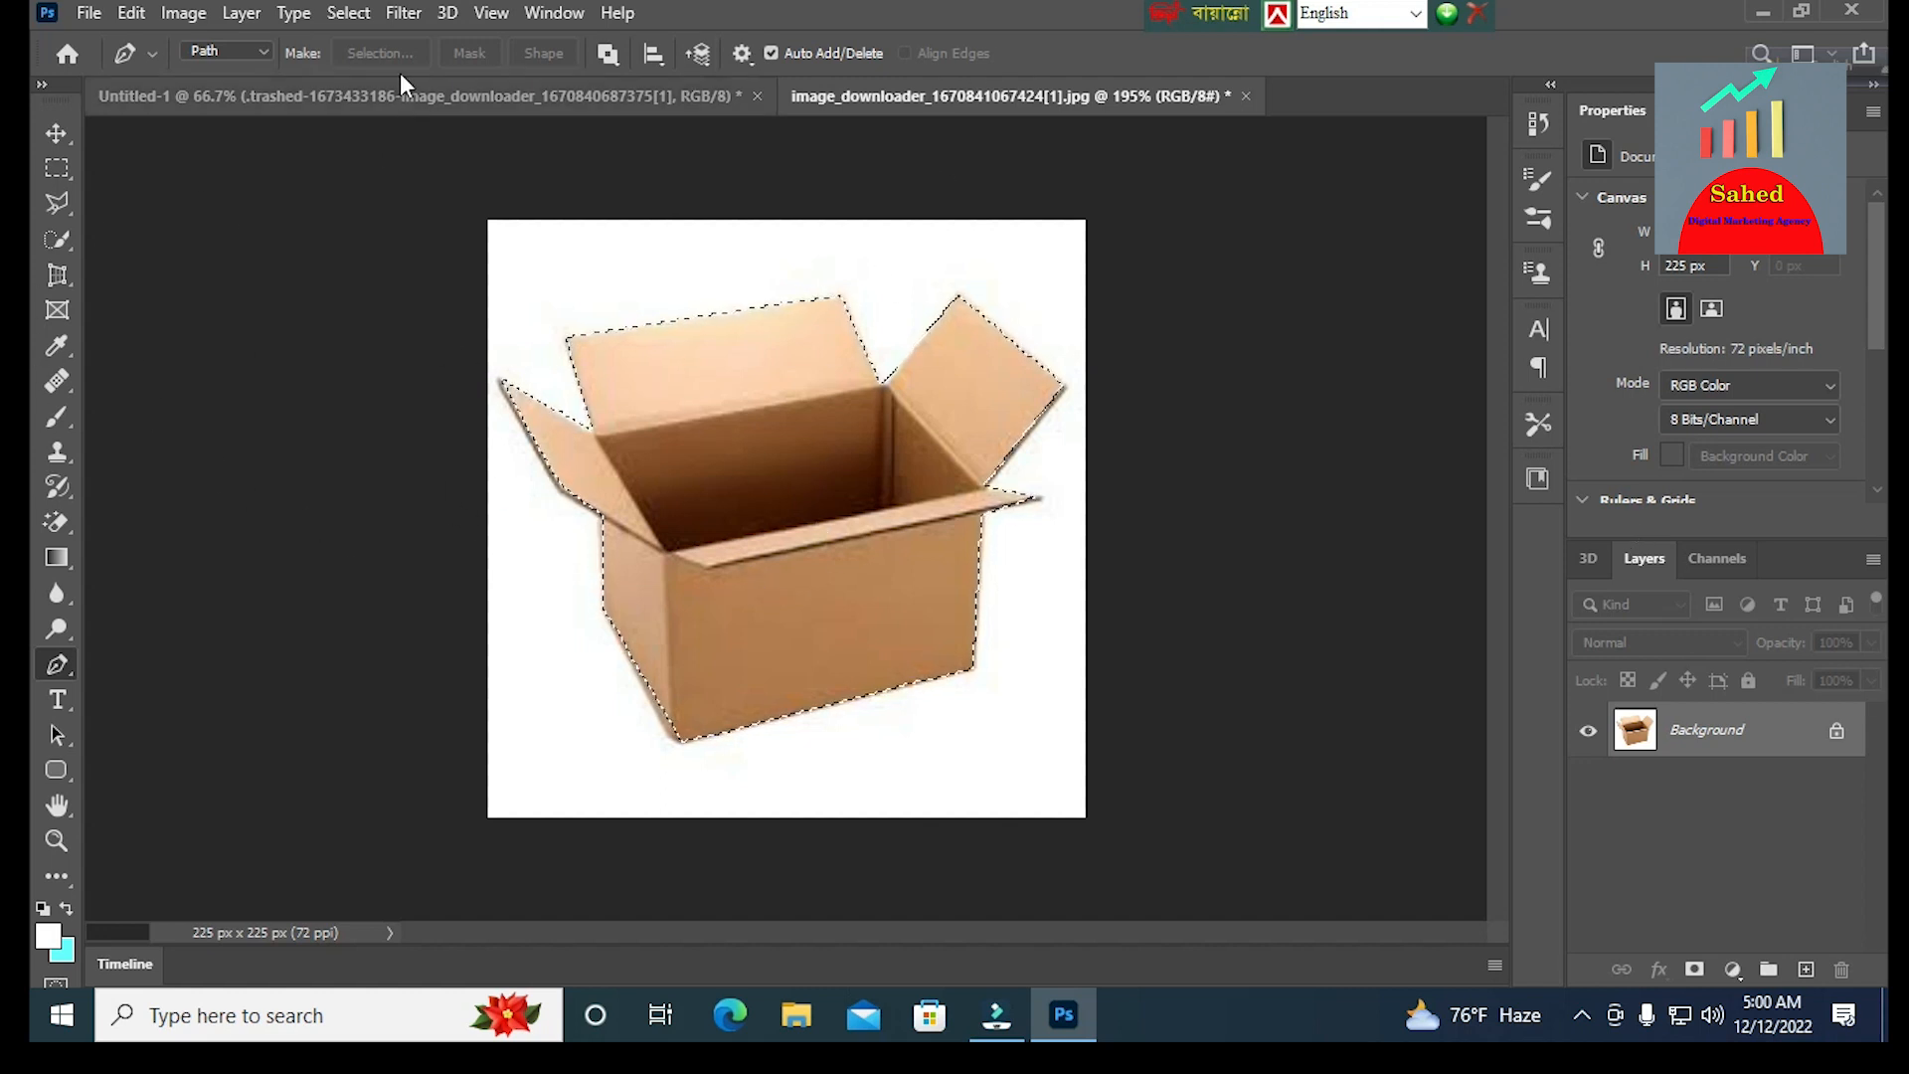
- Output the pen-traced box selection to a new layer through Select and Mask
left_click(348, 13)
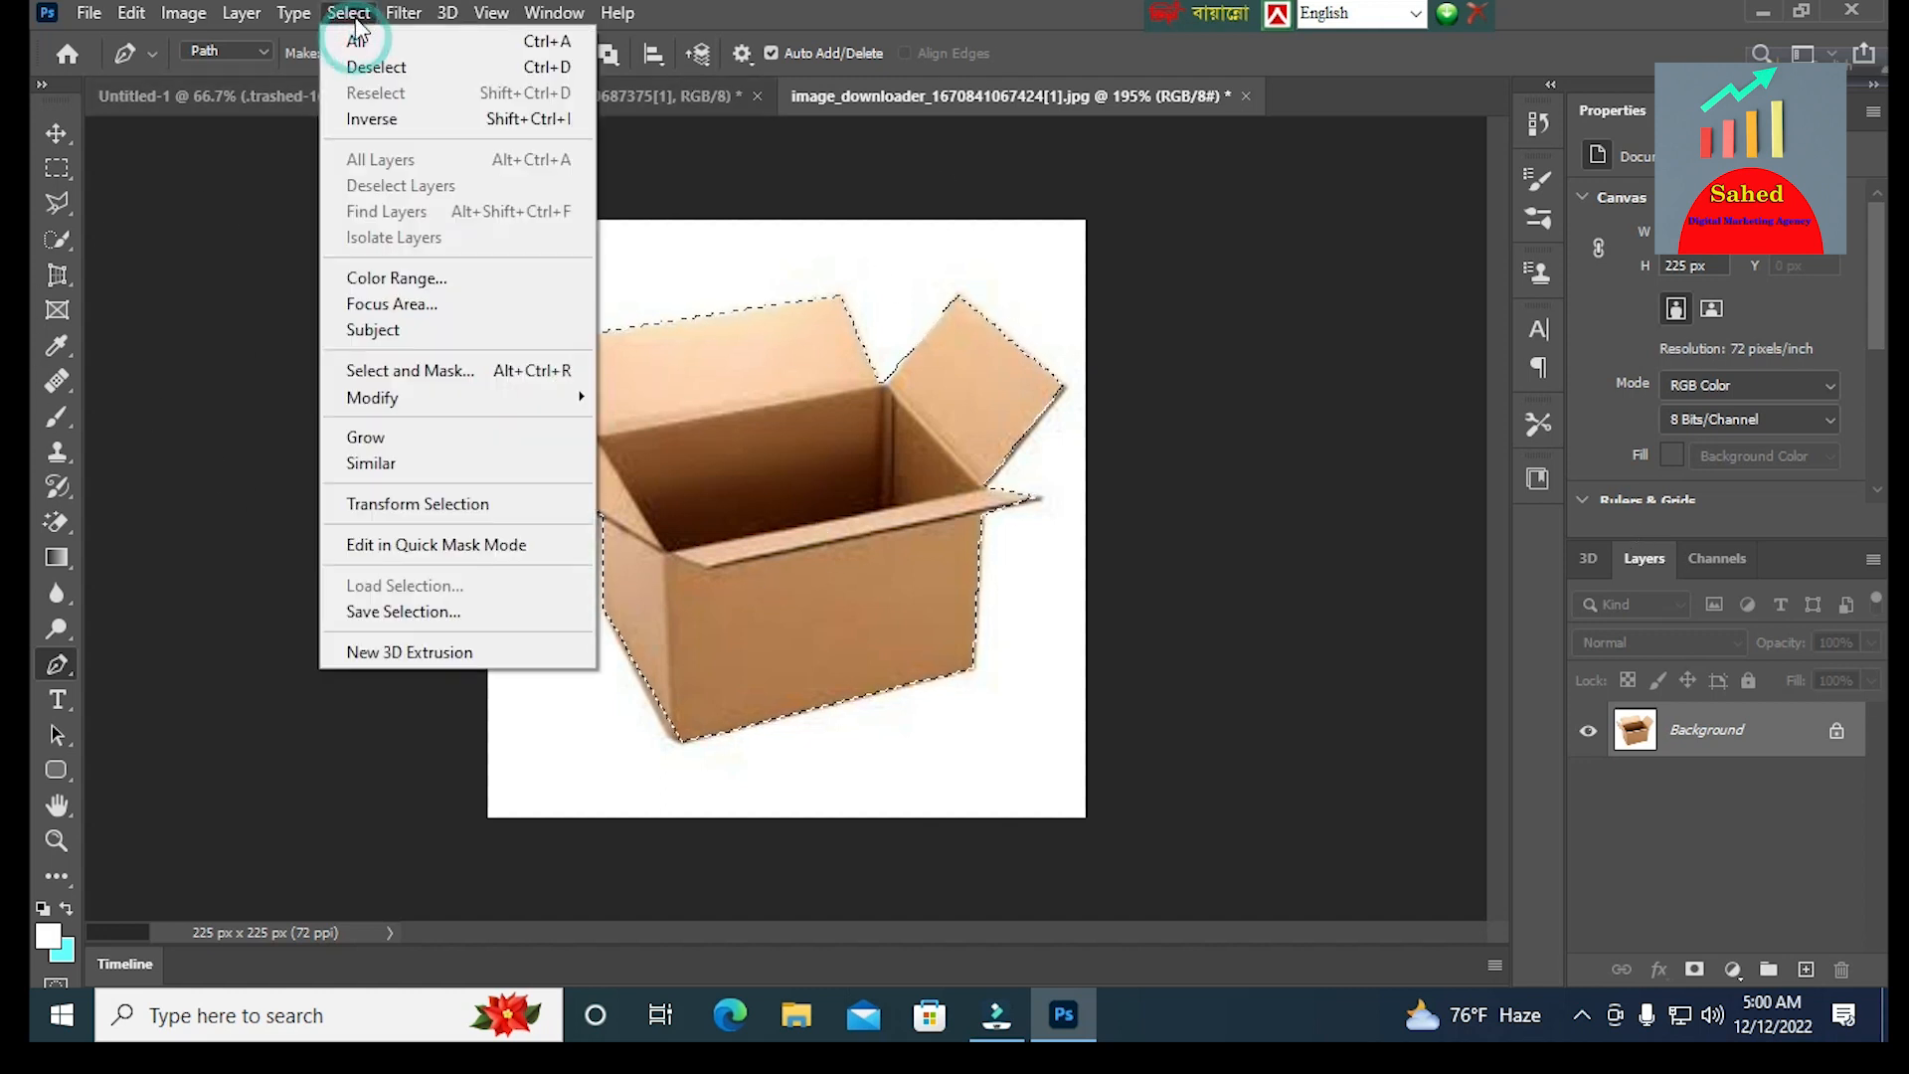
left_click(382, 383)
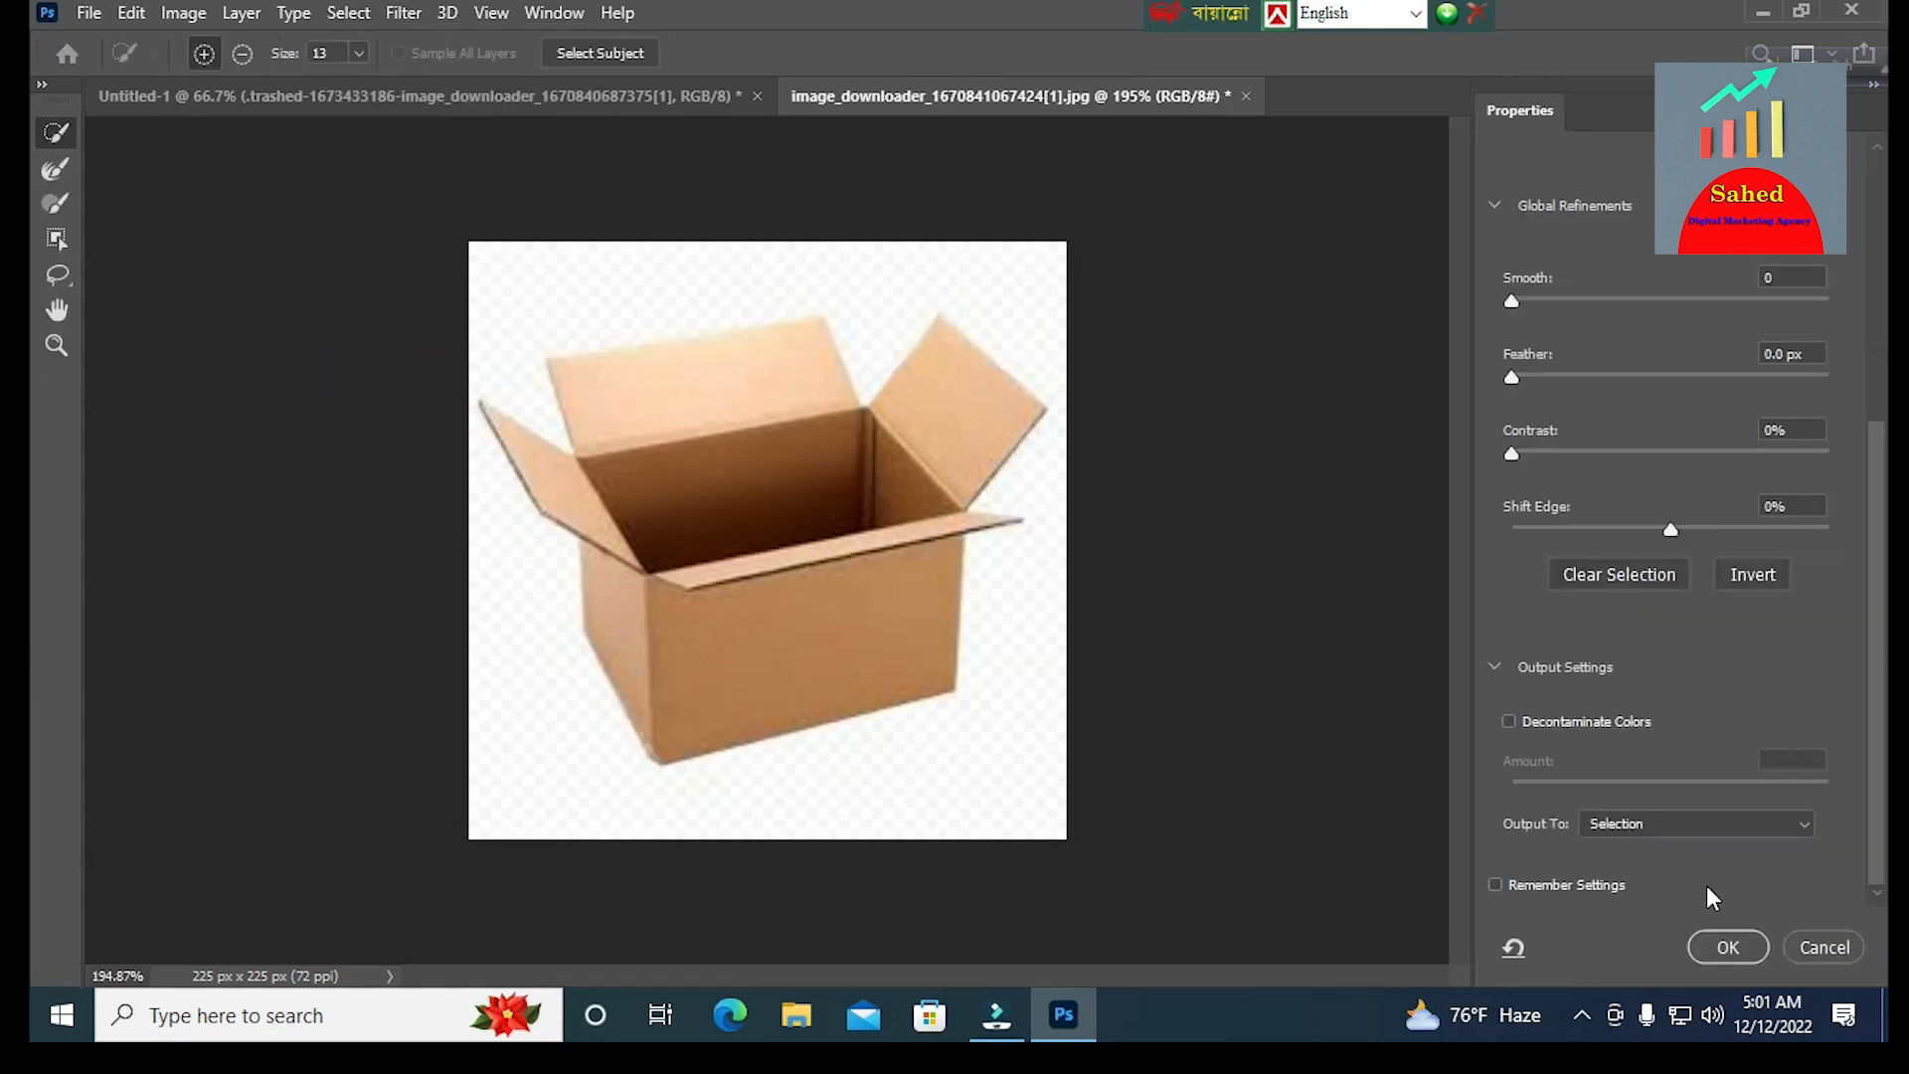
left_click(1804, 825)
left_click(1720, 888)
left_click(1726, 954)
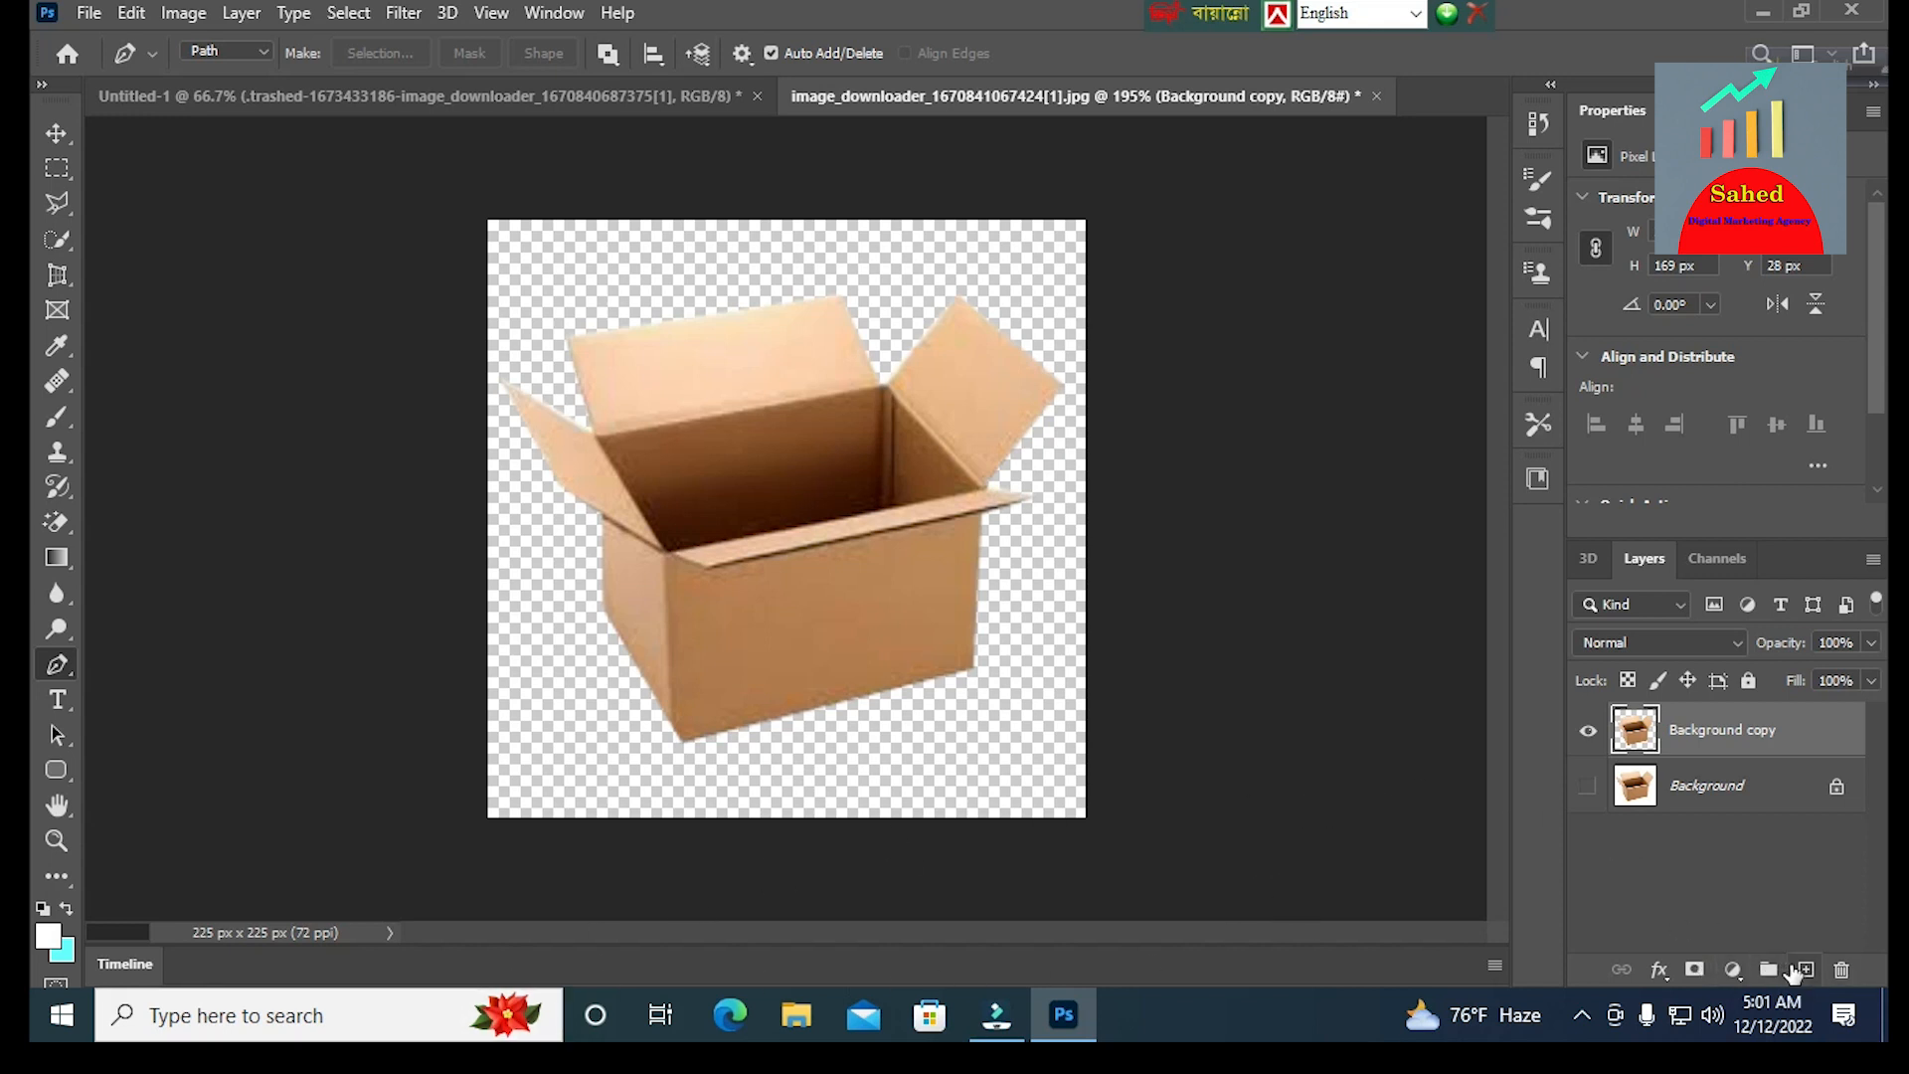
- Add a new layer above the box cutout and set the foreground color to a dark golden yellow
left_click(1805, 969)
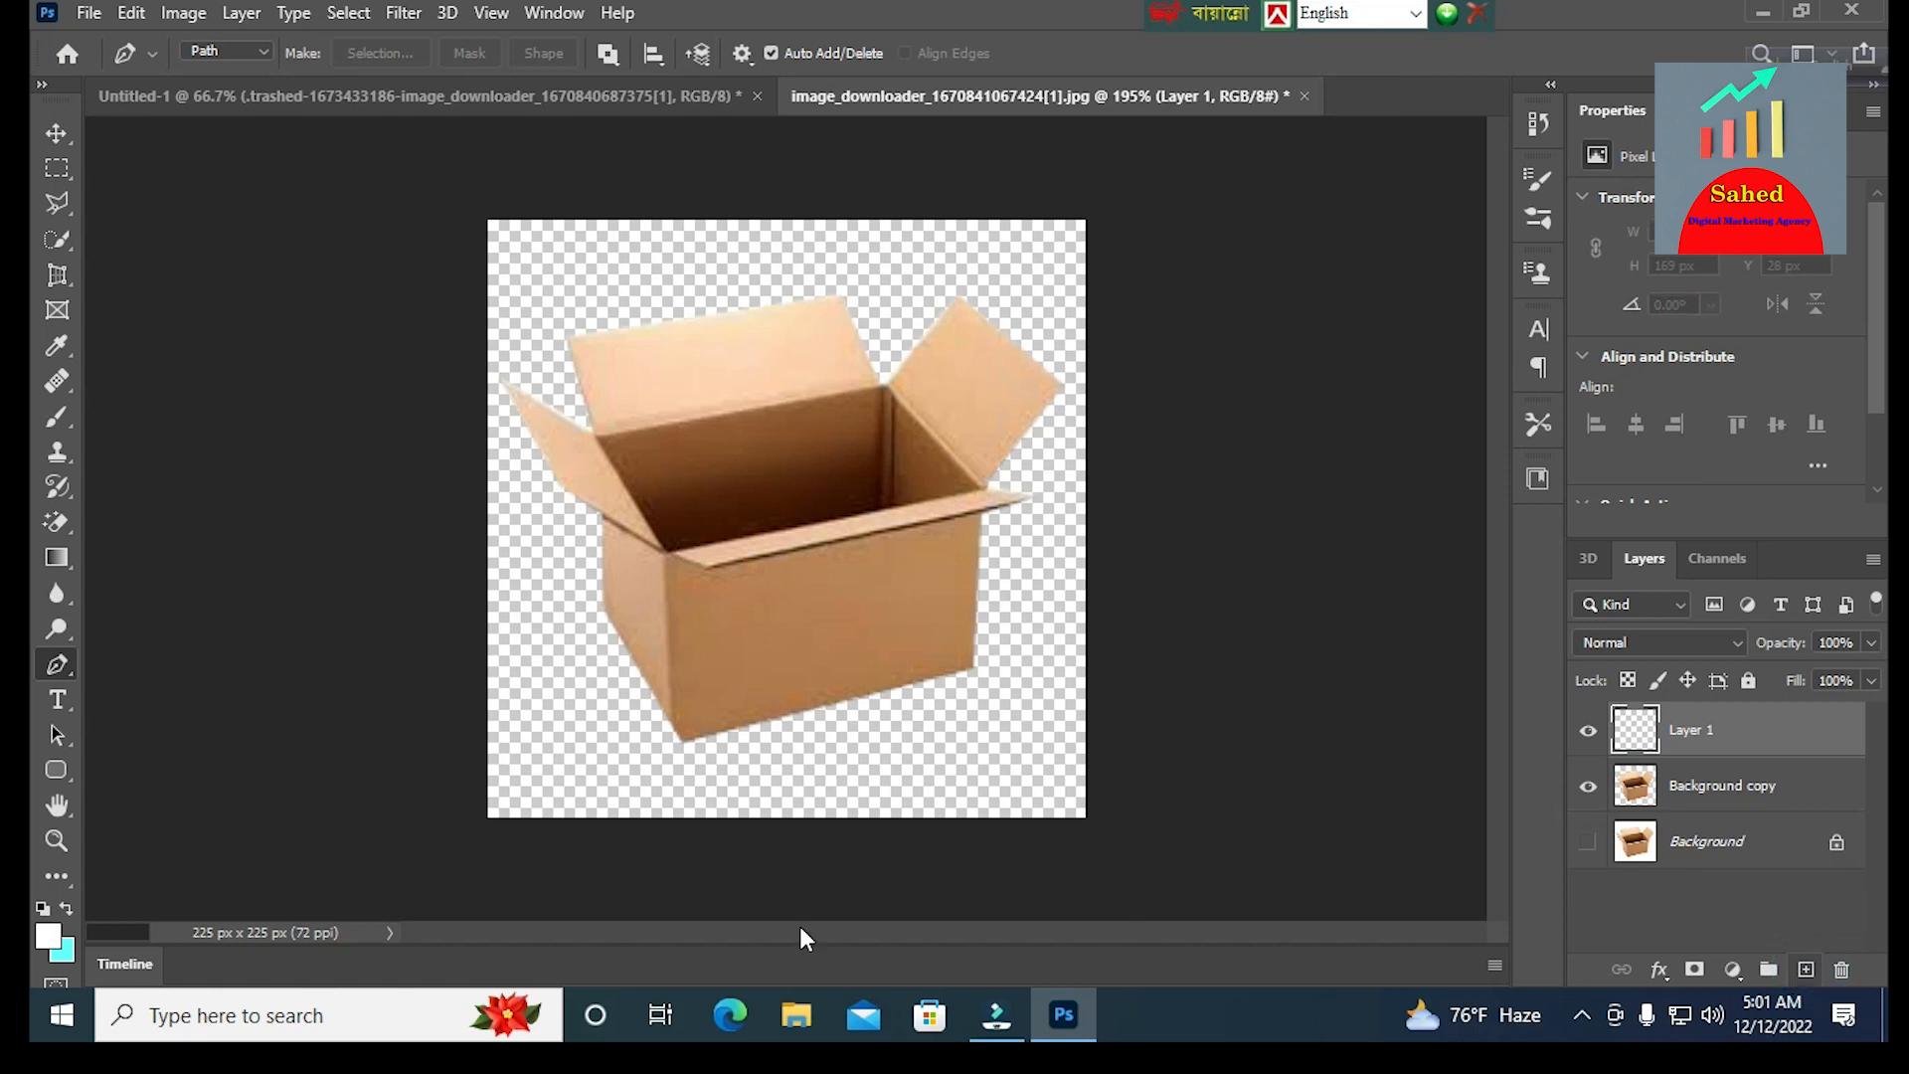
left_click(50, 939)
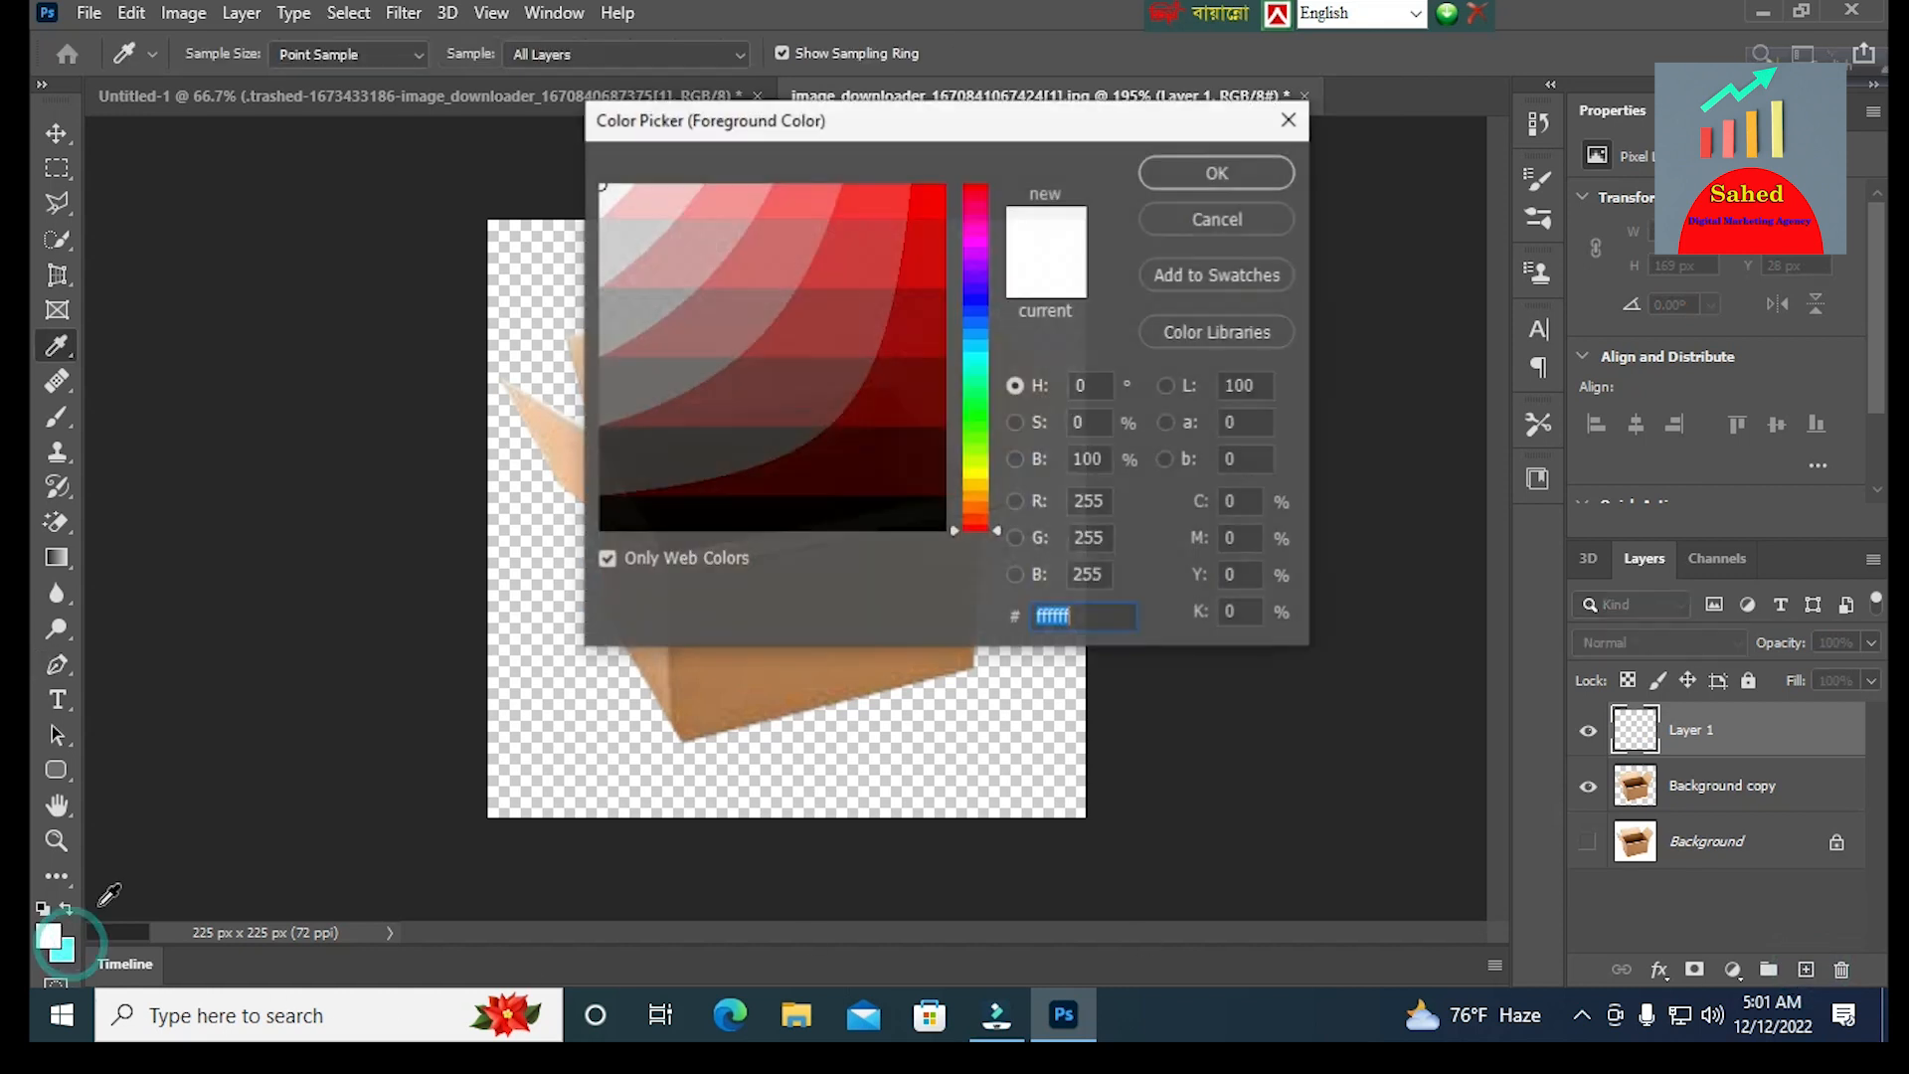
left_click(983, 479)
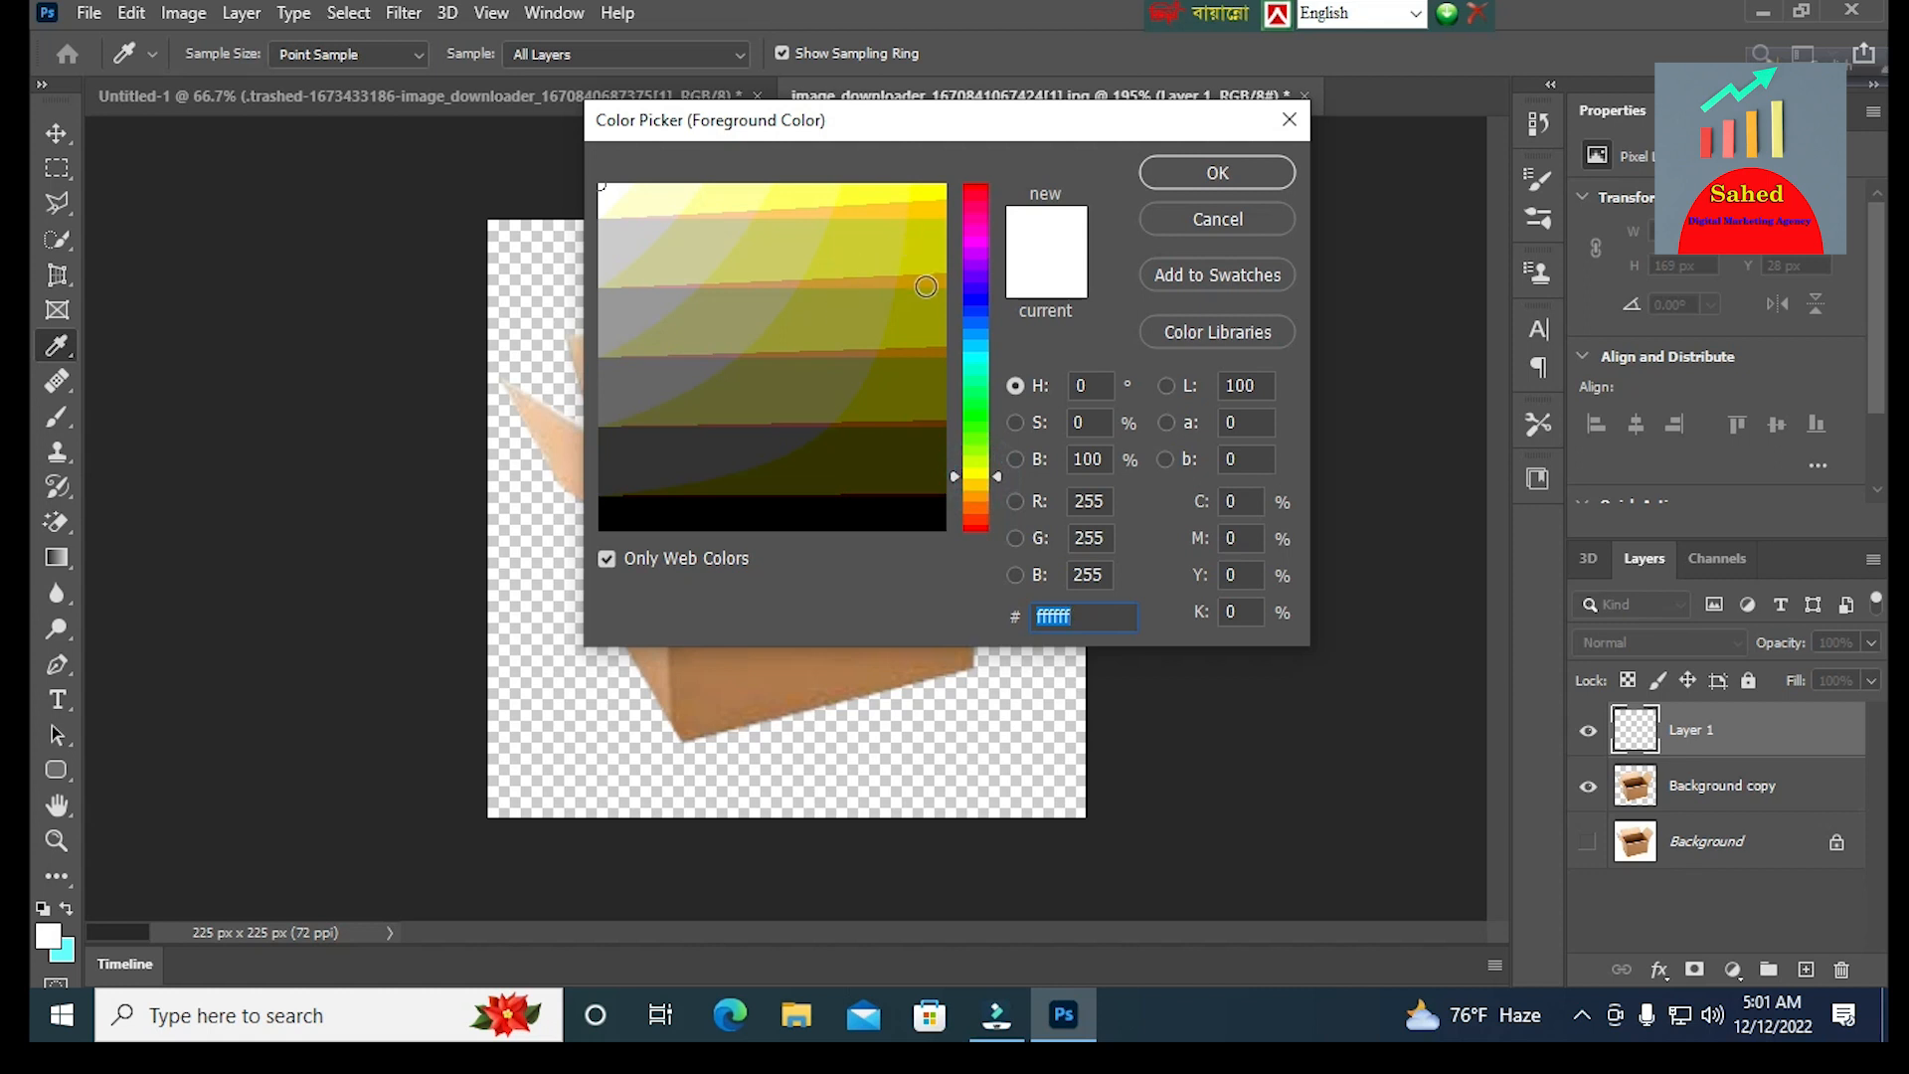
left_click(929, 282)
left_click(1218, 172)
key("p")
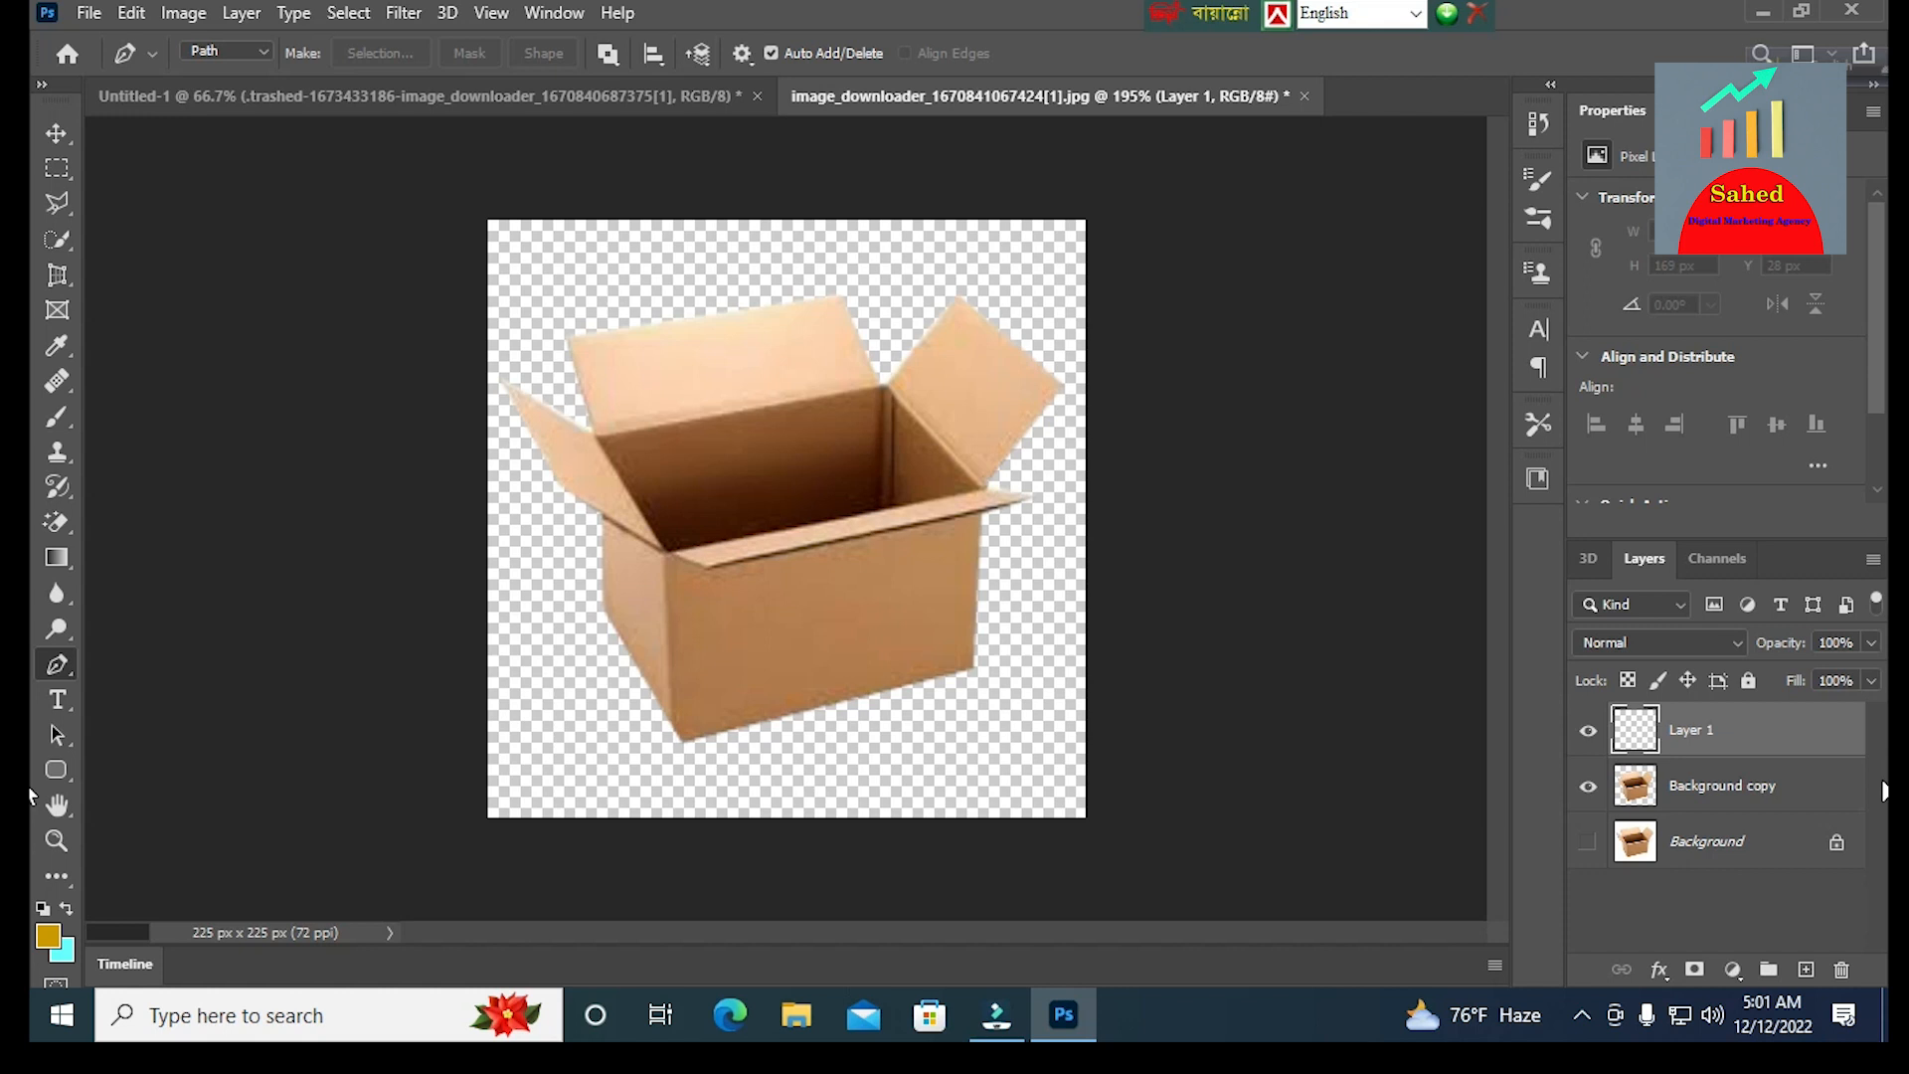
- Fill the new layer with the golden foreground color and place it beneath the box cutout
key("ctrl+BackSpace")
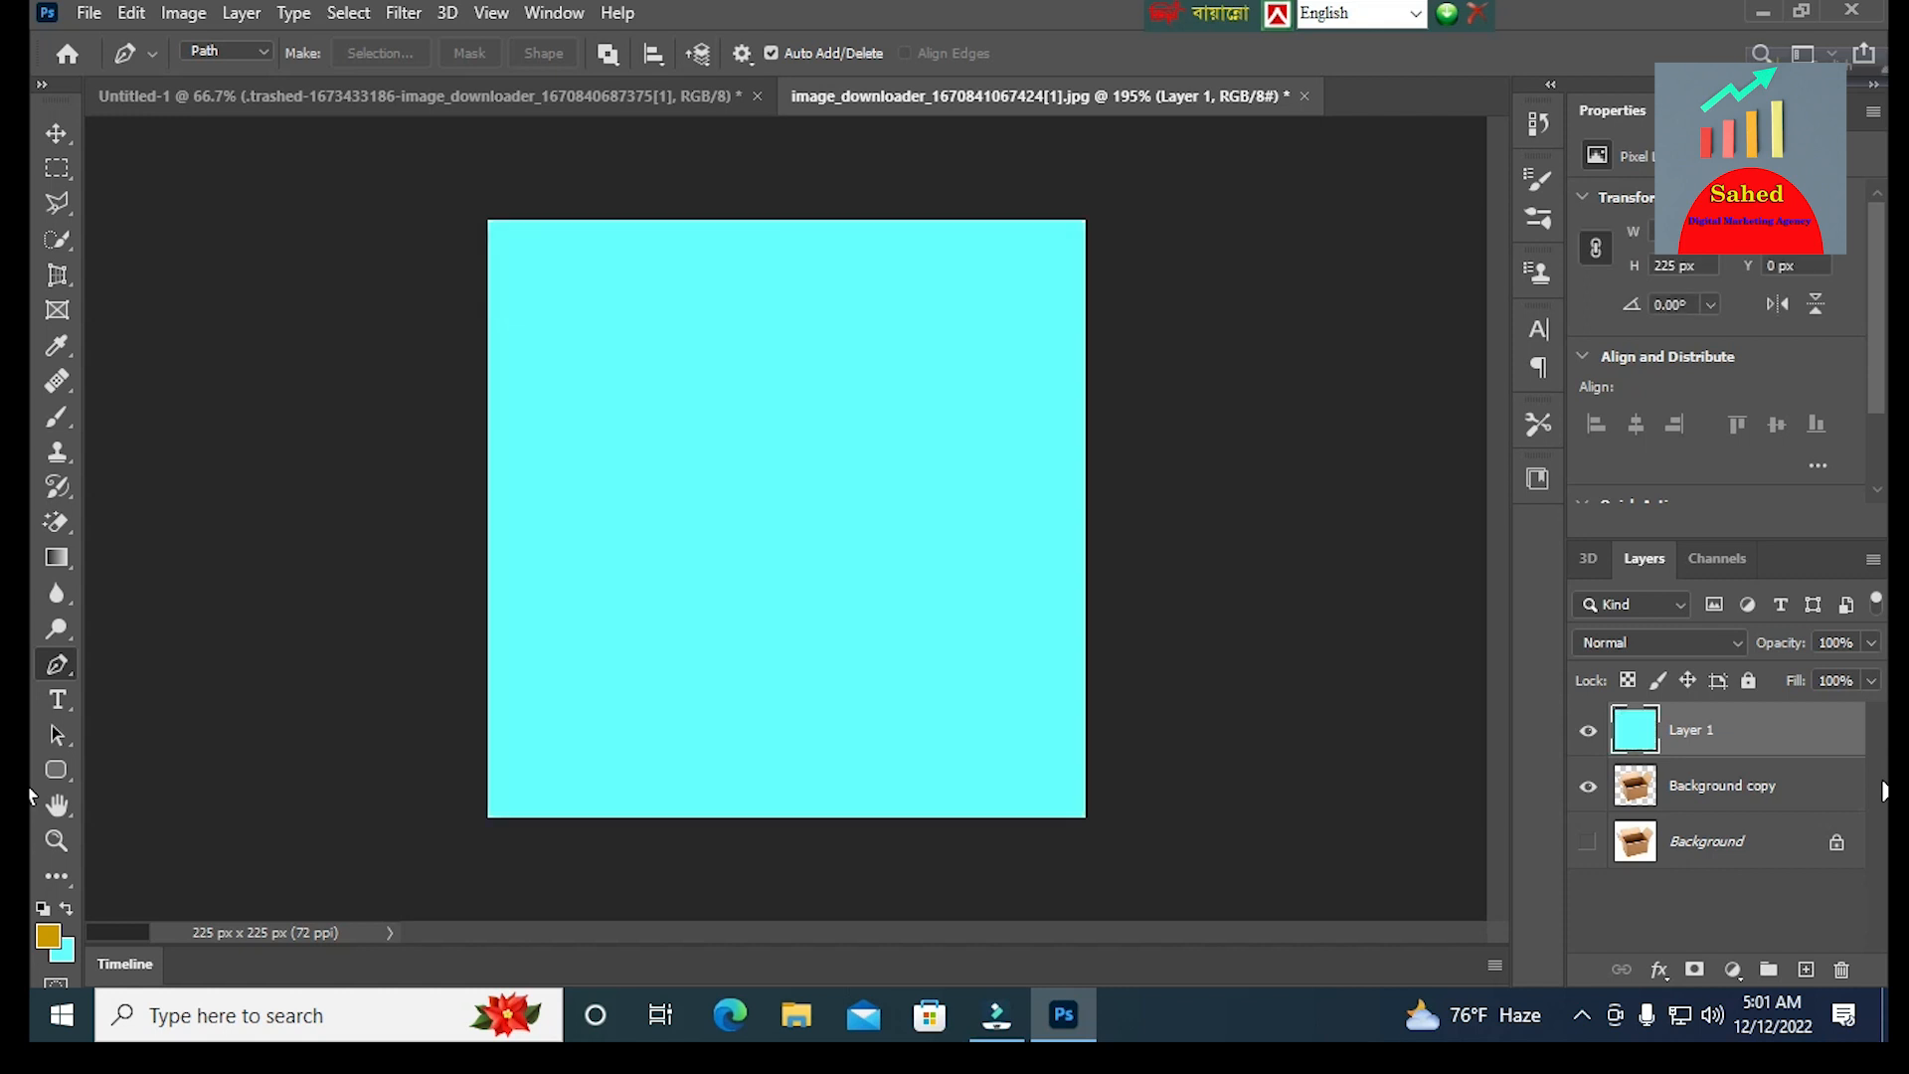
key("alt+BackSpace")
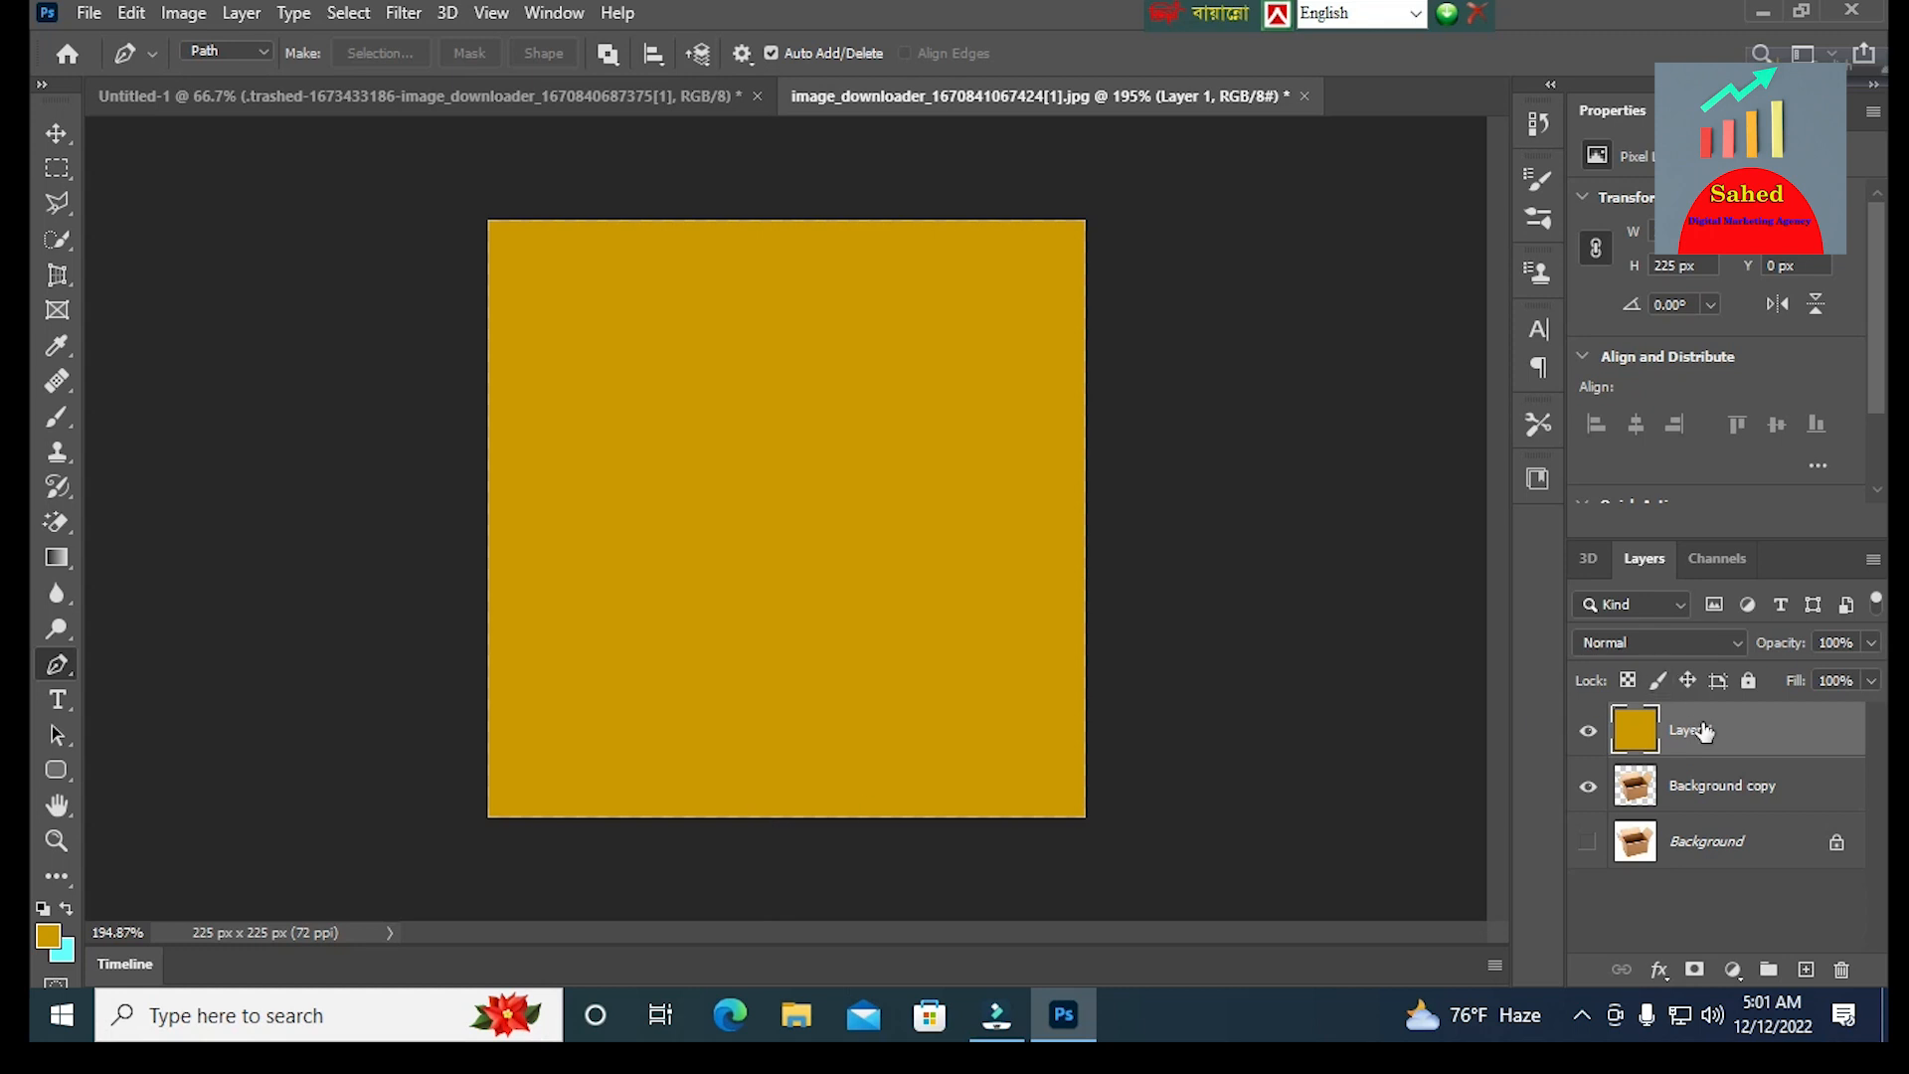
left_click_drag(1710, 740, 1715, 818)
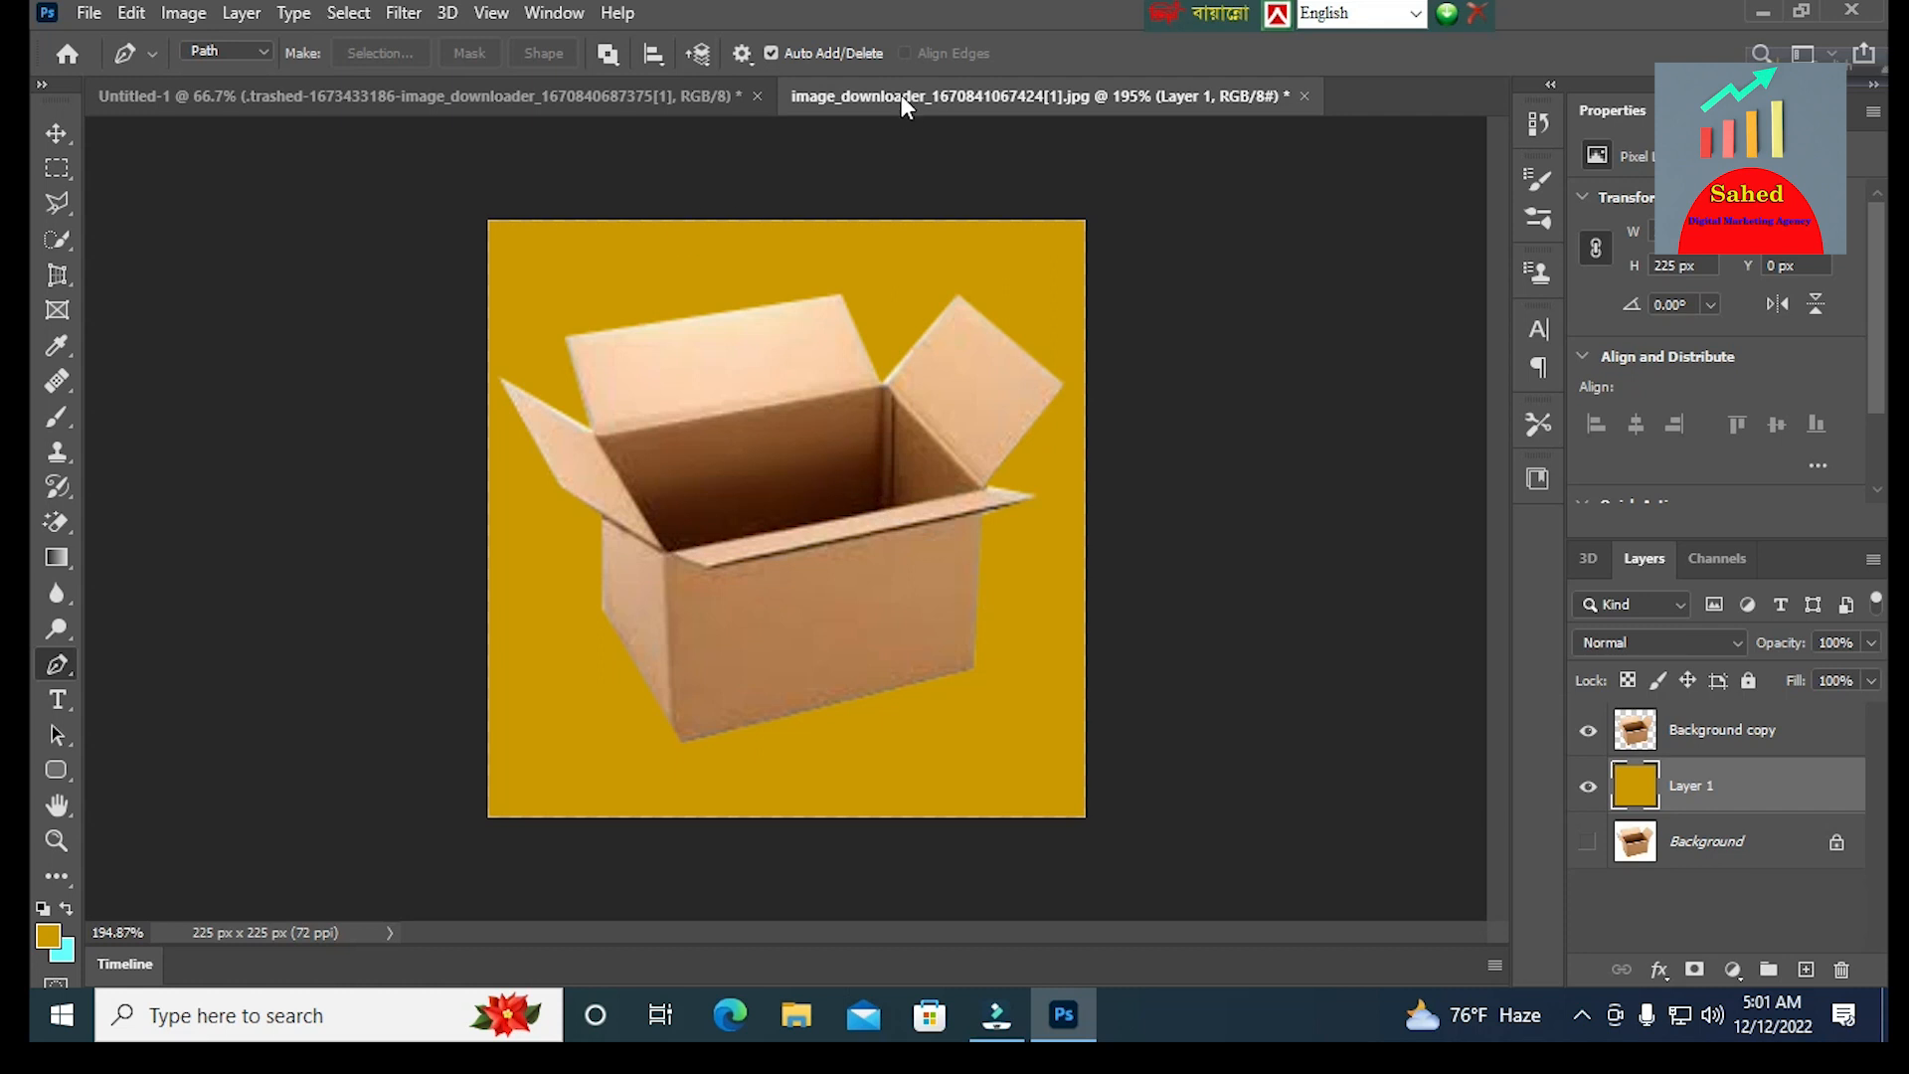
key("ctrl+o")
left_click(671, 695)
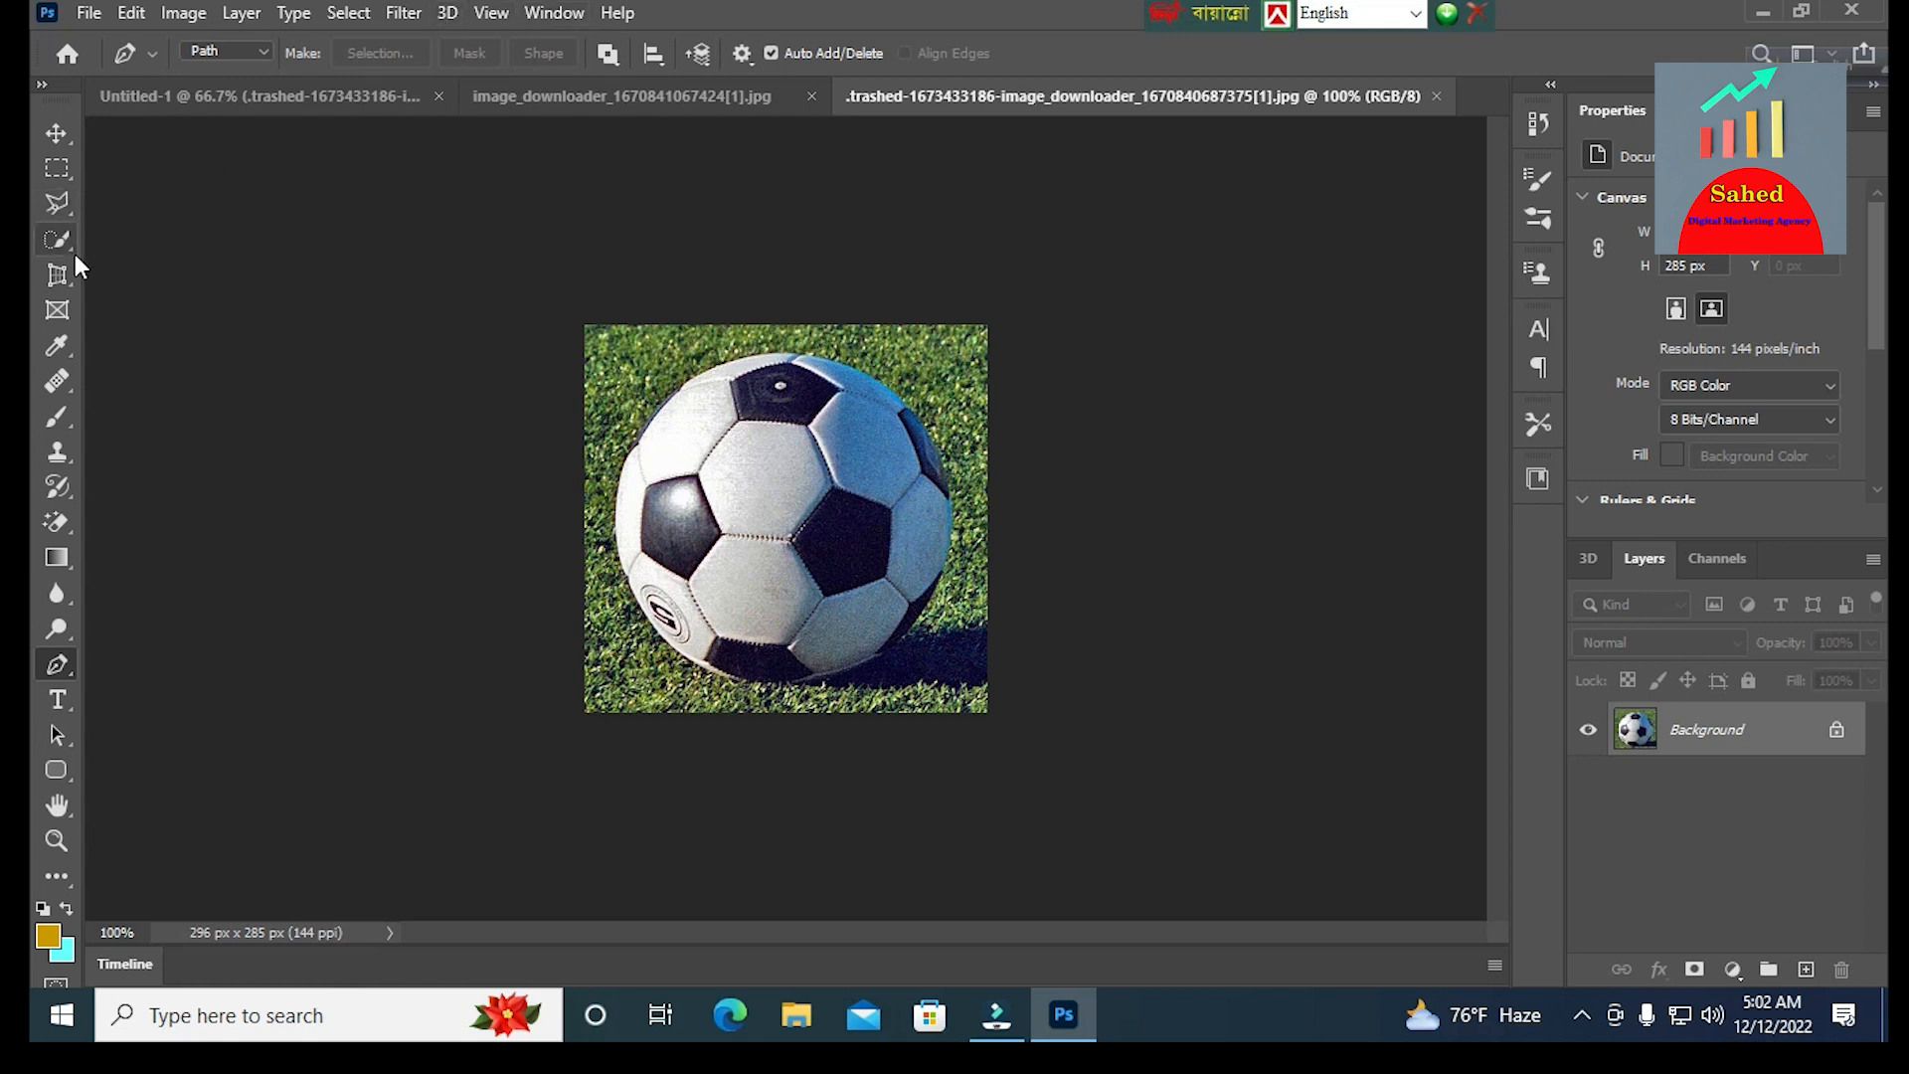
- Start a Pen tool path at the ball's upper left edge, curve it over the top, and remove the upper right anchor's outgoing handle
left_click(60, 206)
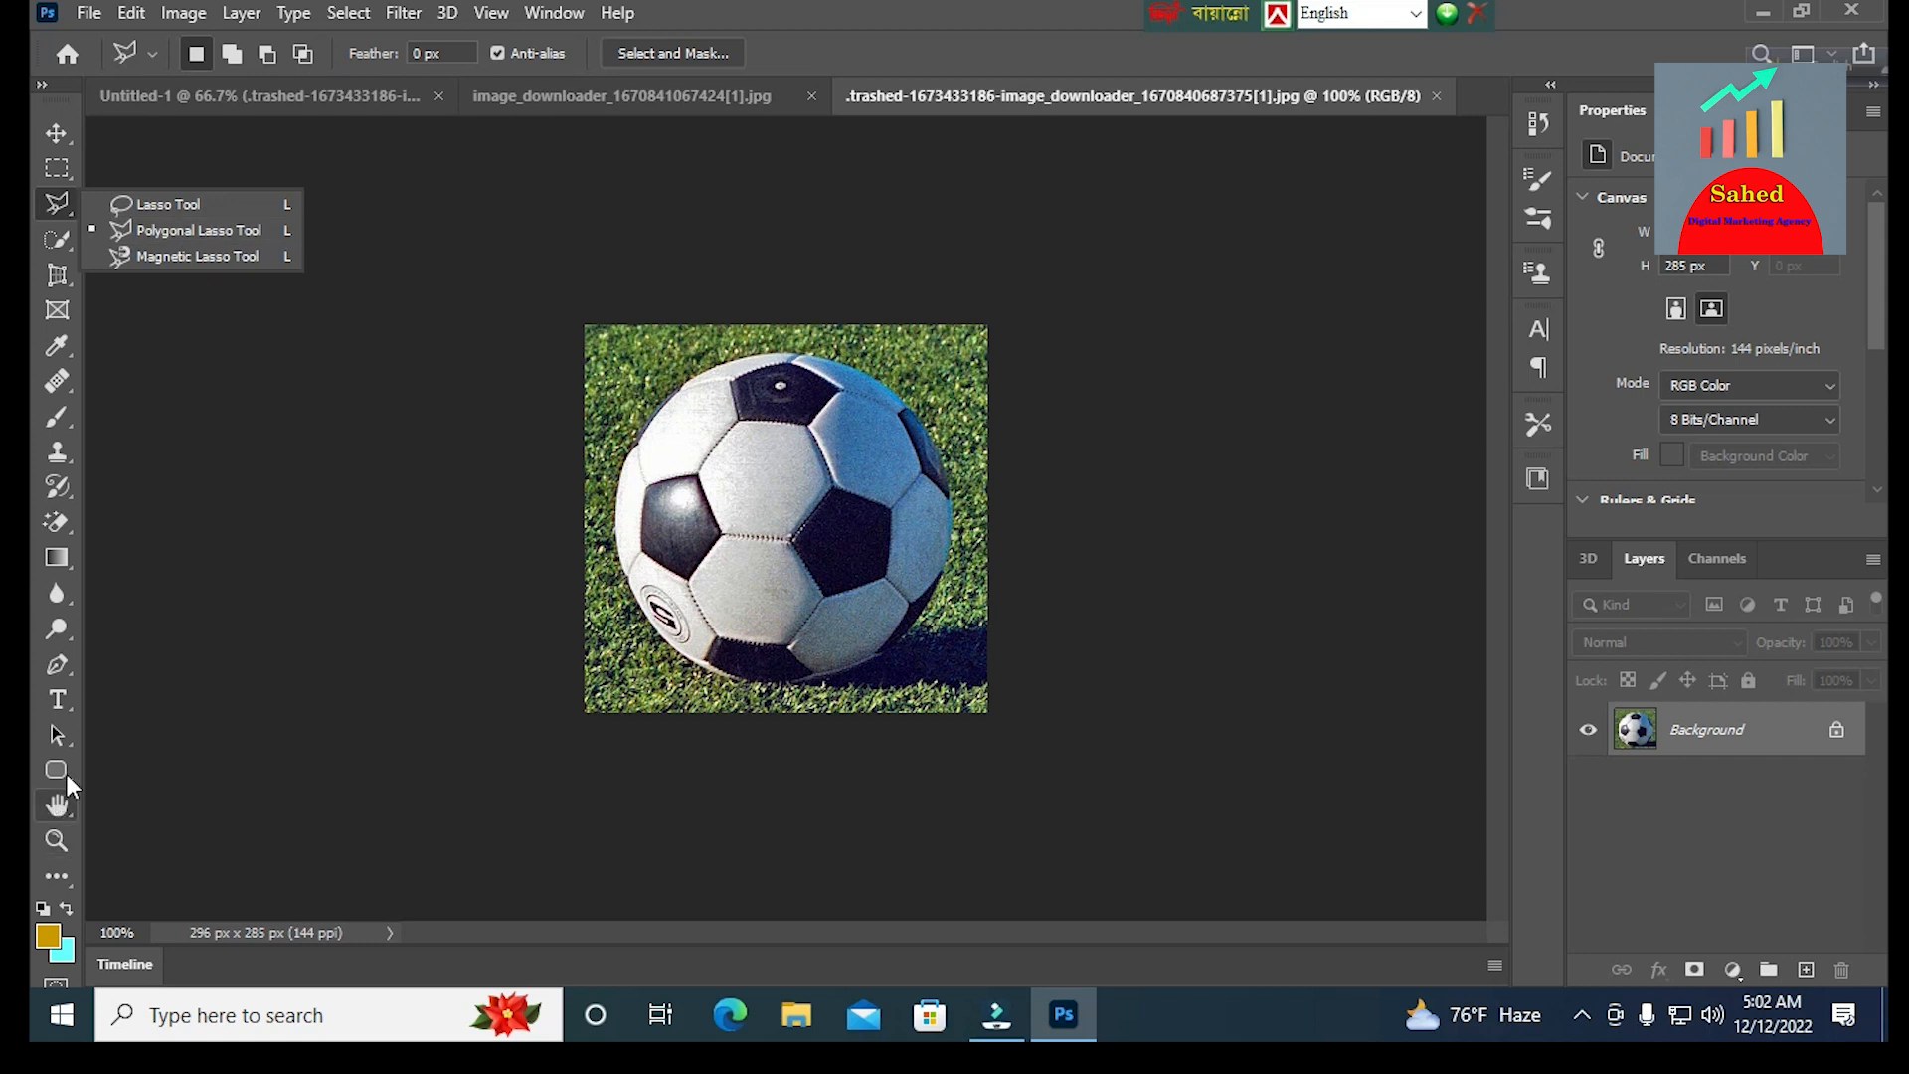
left_click(63, 671)
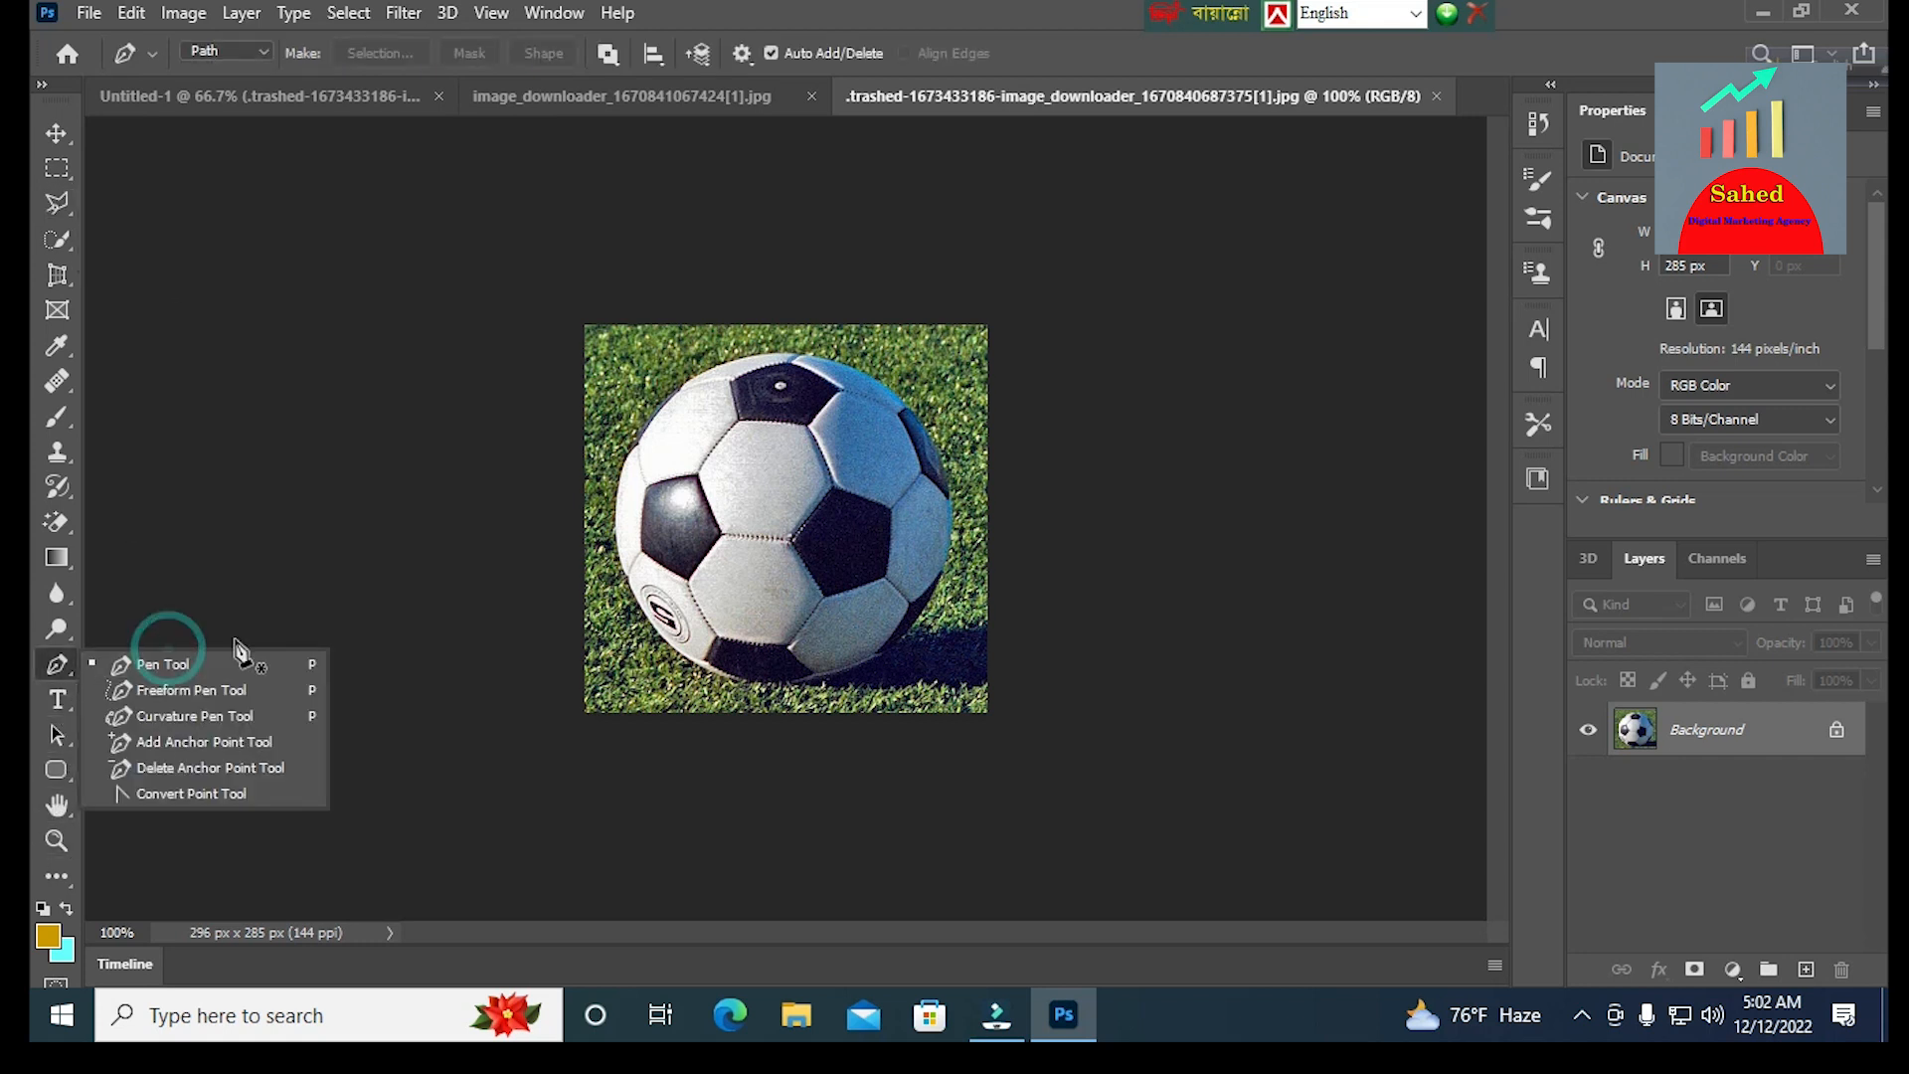
left_click(169, 671)
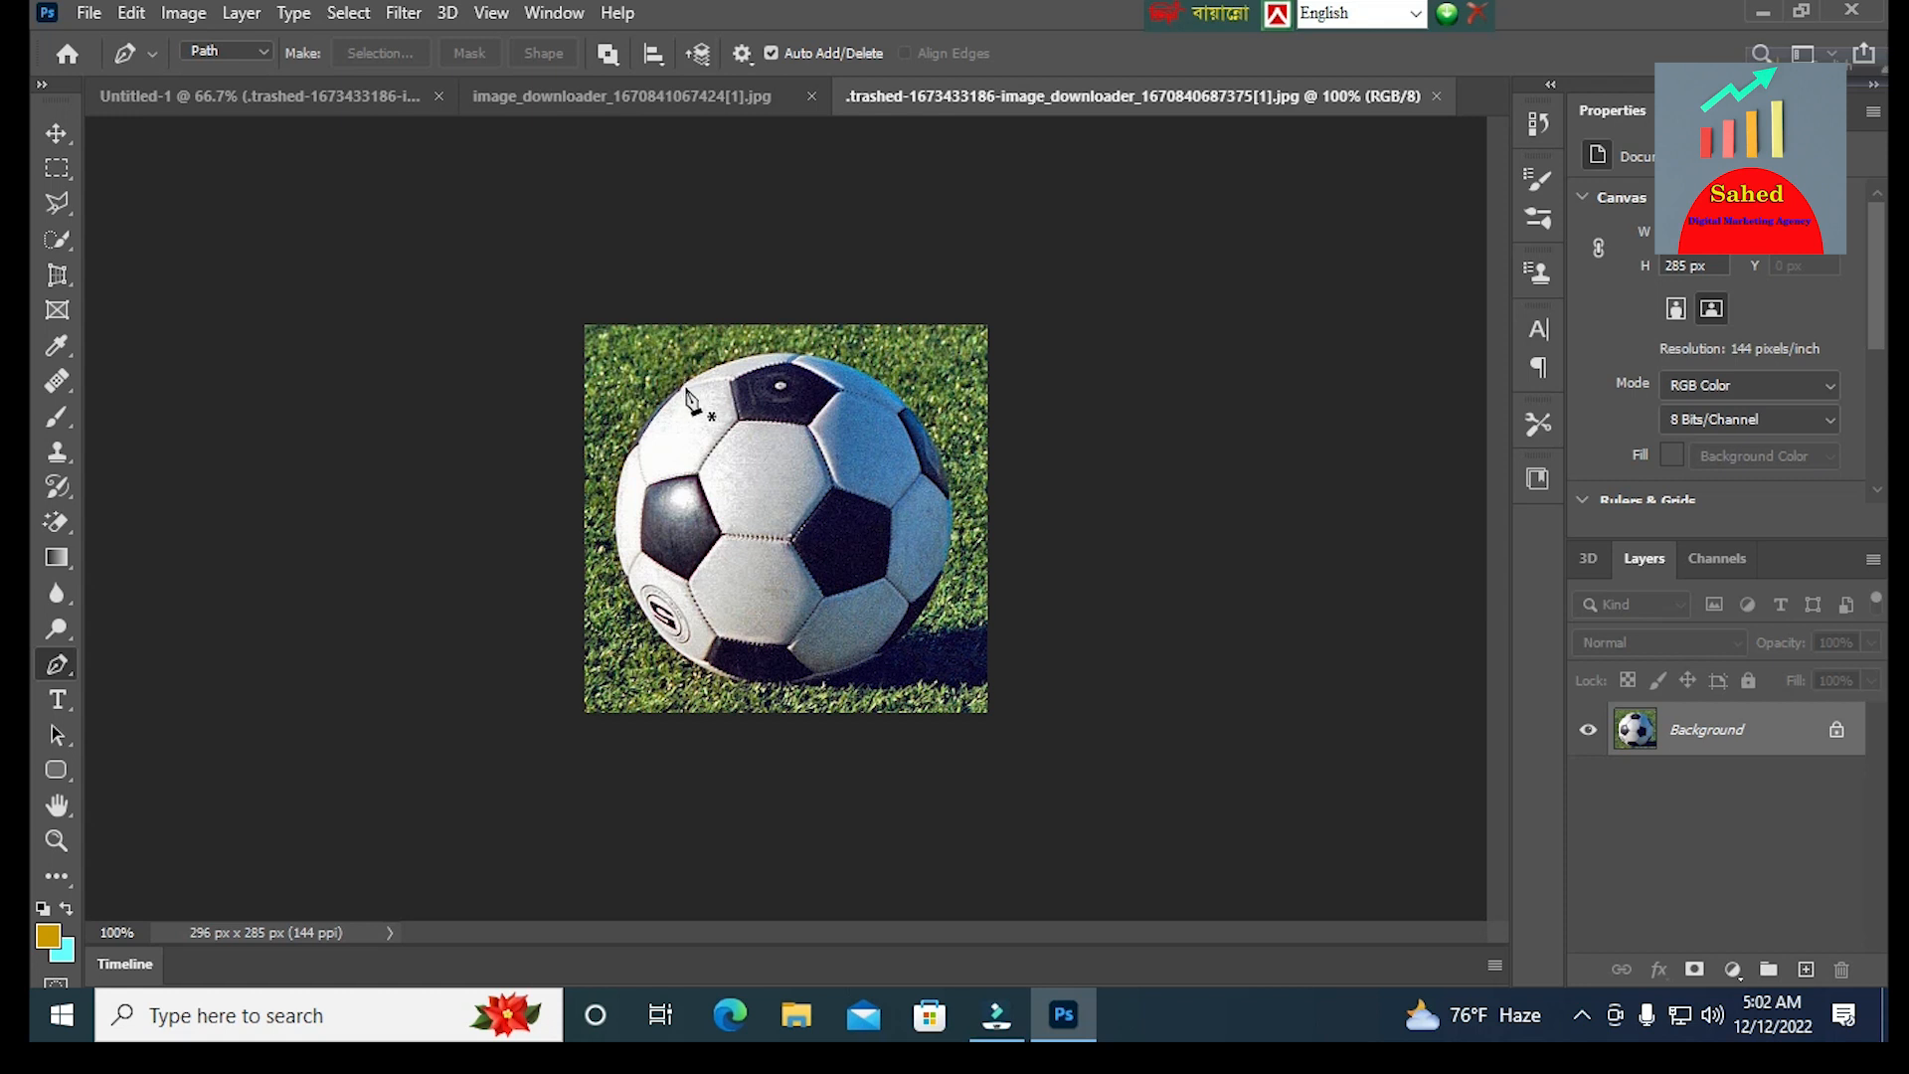
left_click(688, 379)
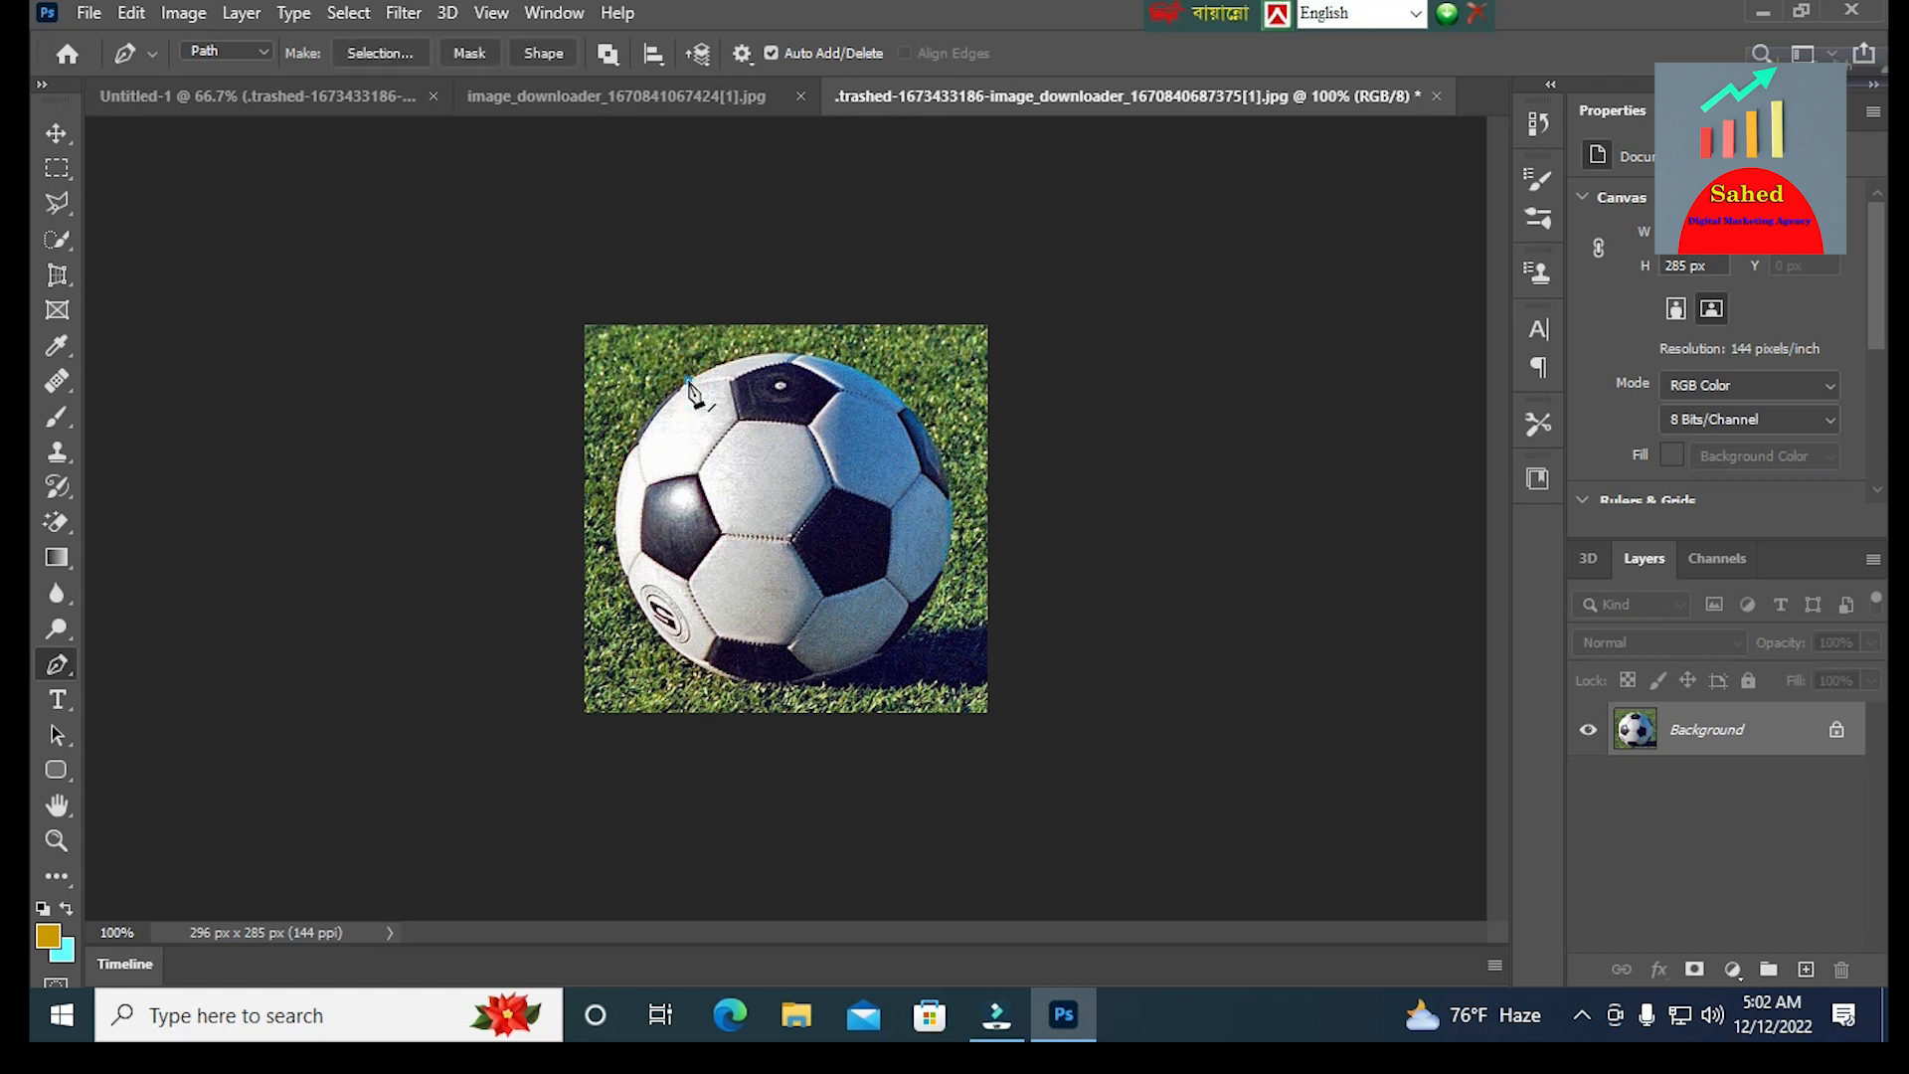
left_click(894, 390)
left_click_drag(902, 420, 989, 497)
left_click(898, 400, "alt")
- Curve the path down the ball's right side to an anchor at the lower right edge and adjust its handles
left_click(920, 610)
left_click_drag(921, 615, 832, 729)
left_click_drag(831, 727, 837, 727)
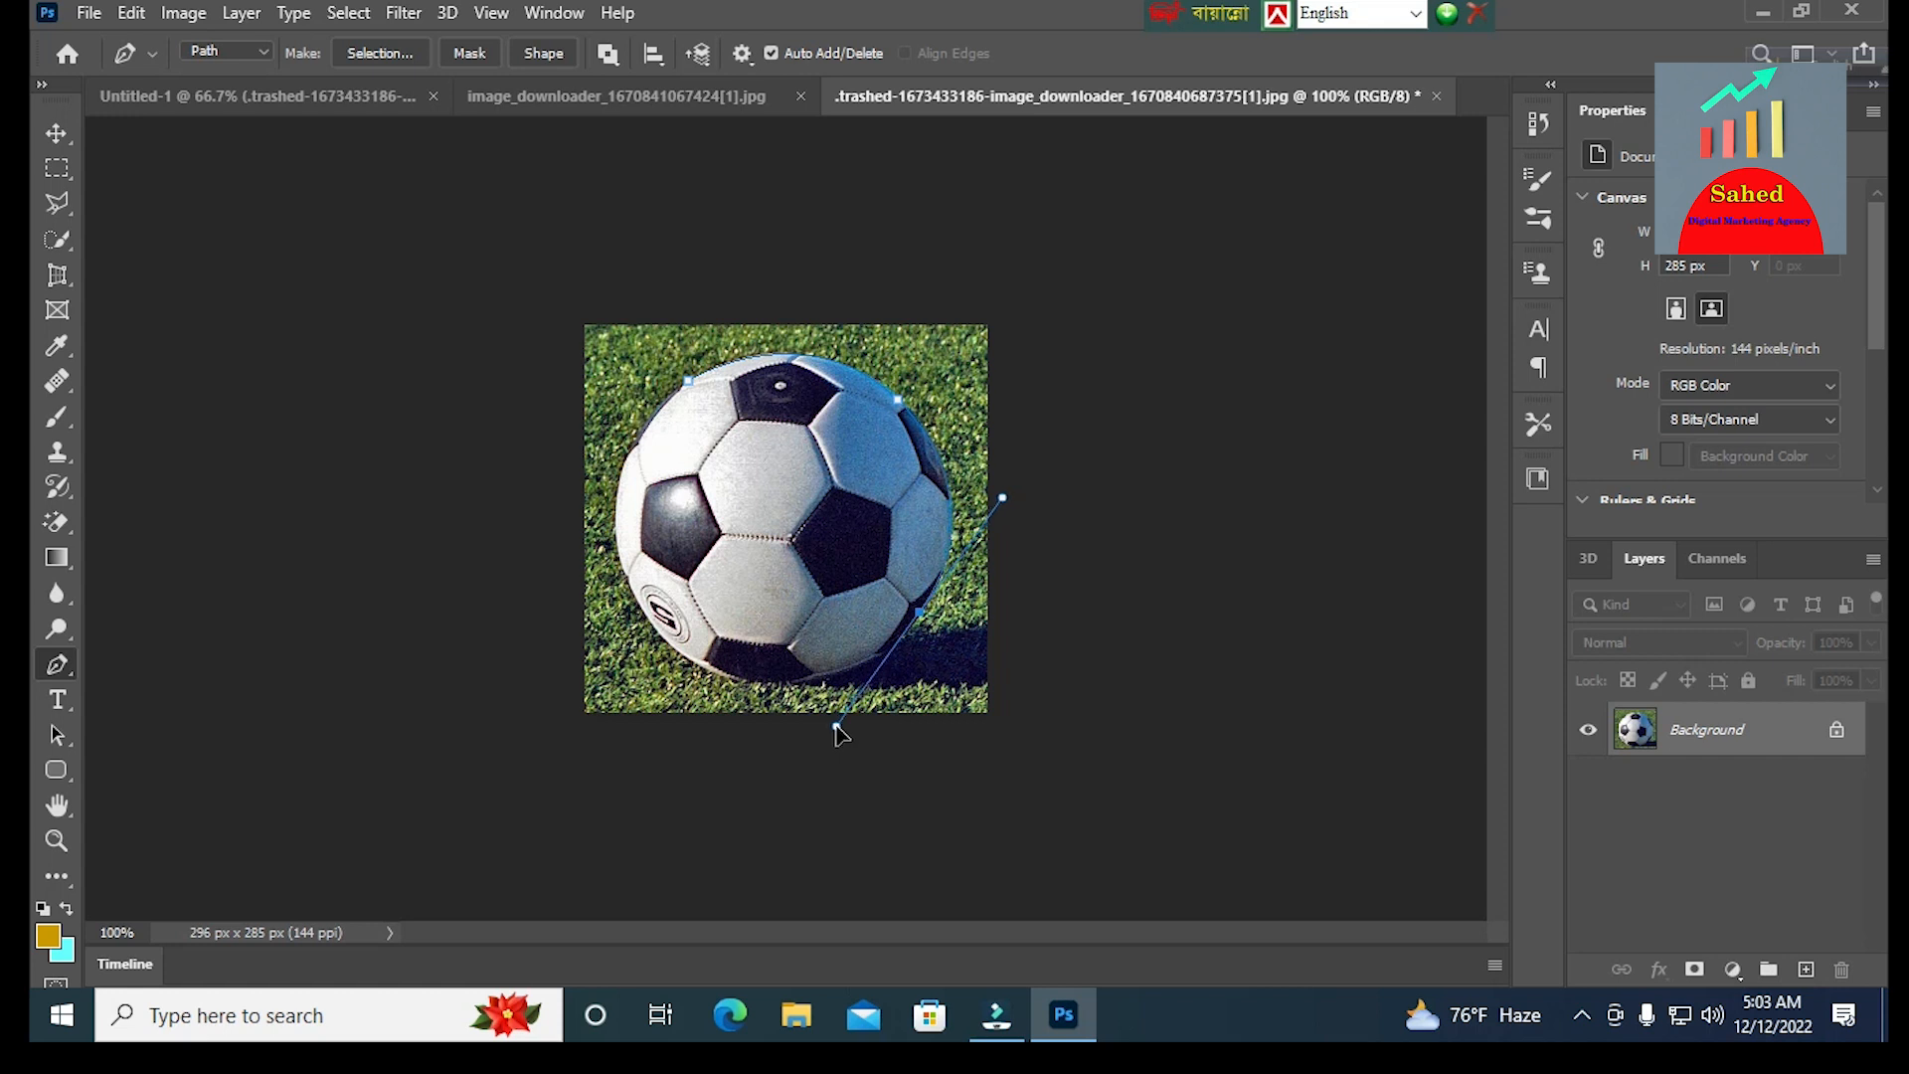
left_click_drag(837, 727, 843, 721)
left_click(921, 614)
- Curve the path along the ball's underside and left side, close it at the starting anchor, and convert it to a selection
left_click(699, 667)
left_click_drag(701, 676, 545, 604)
left_click(699, 669, "alt")
left_click_drag(623, 473, 655, 336)
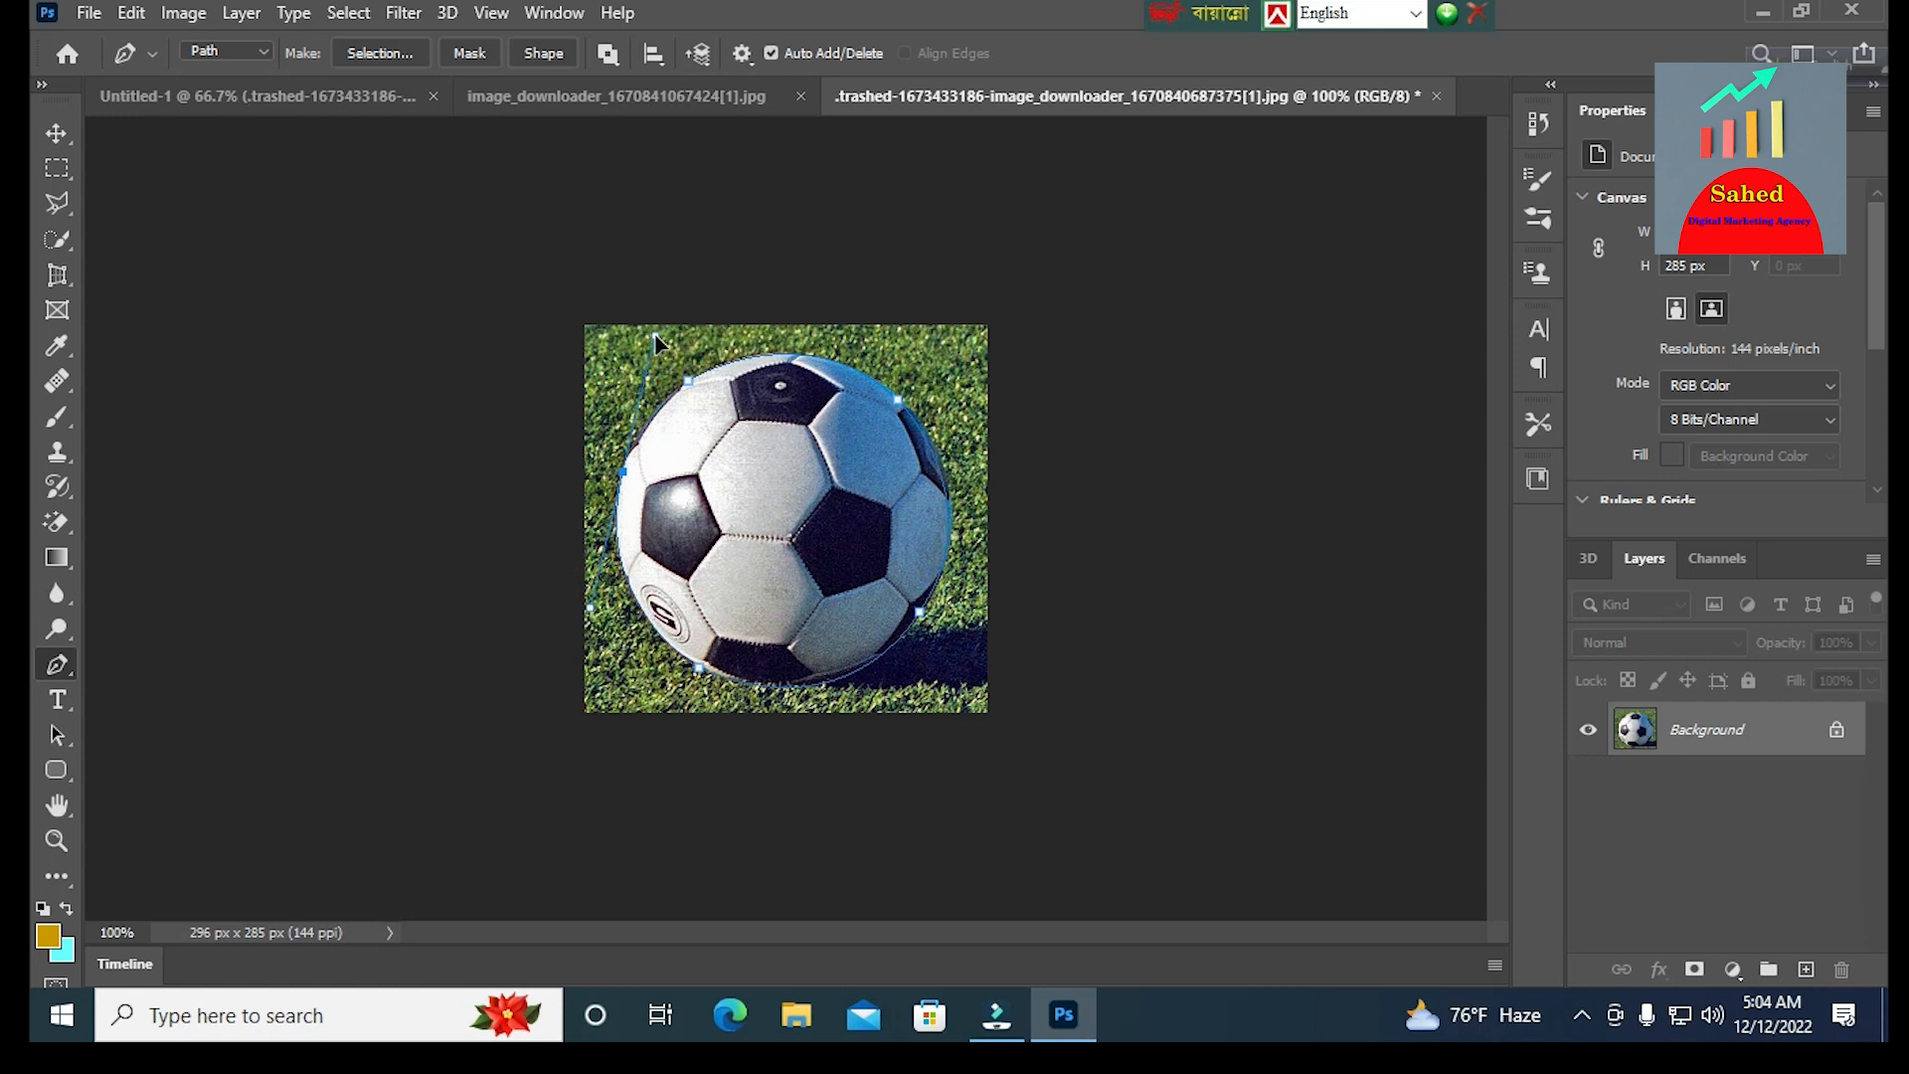
left_click(622, 474, "alt")
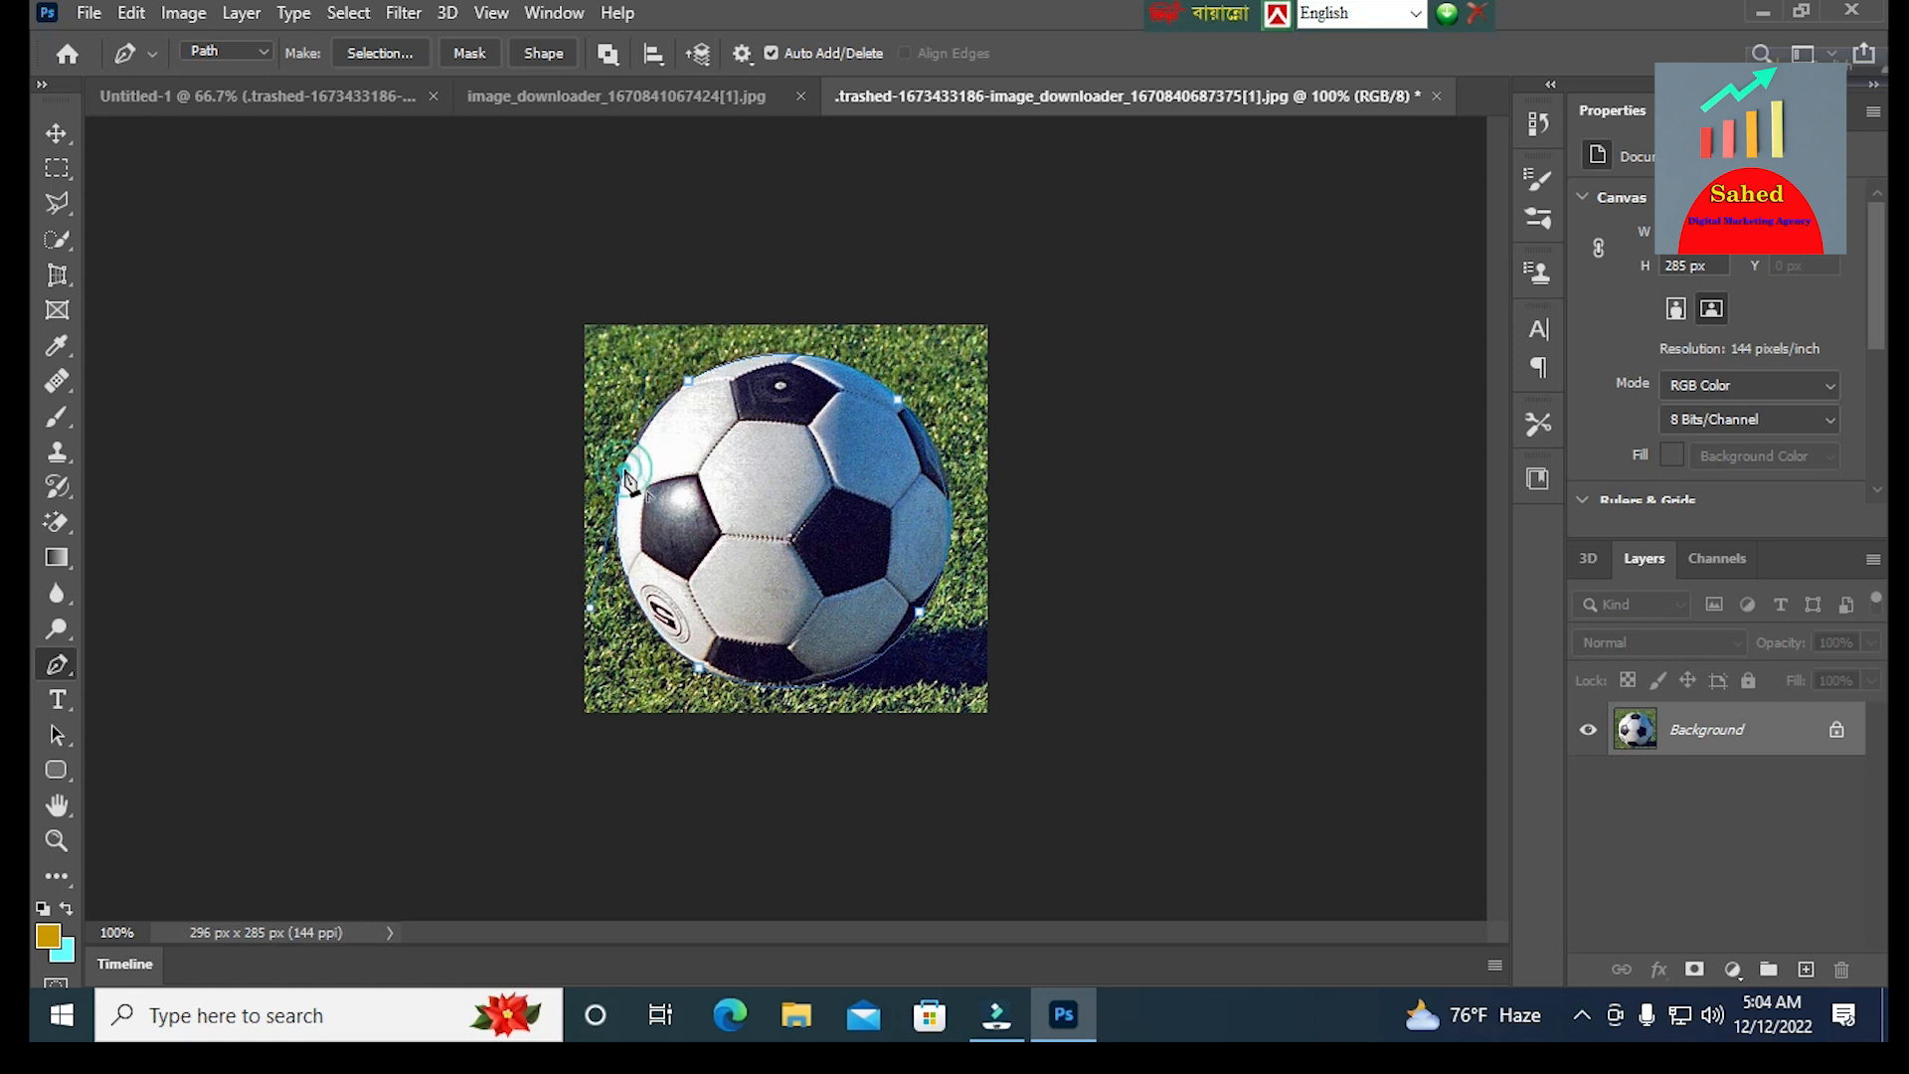
left_click(690, 381)
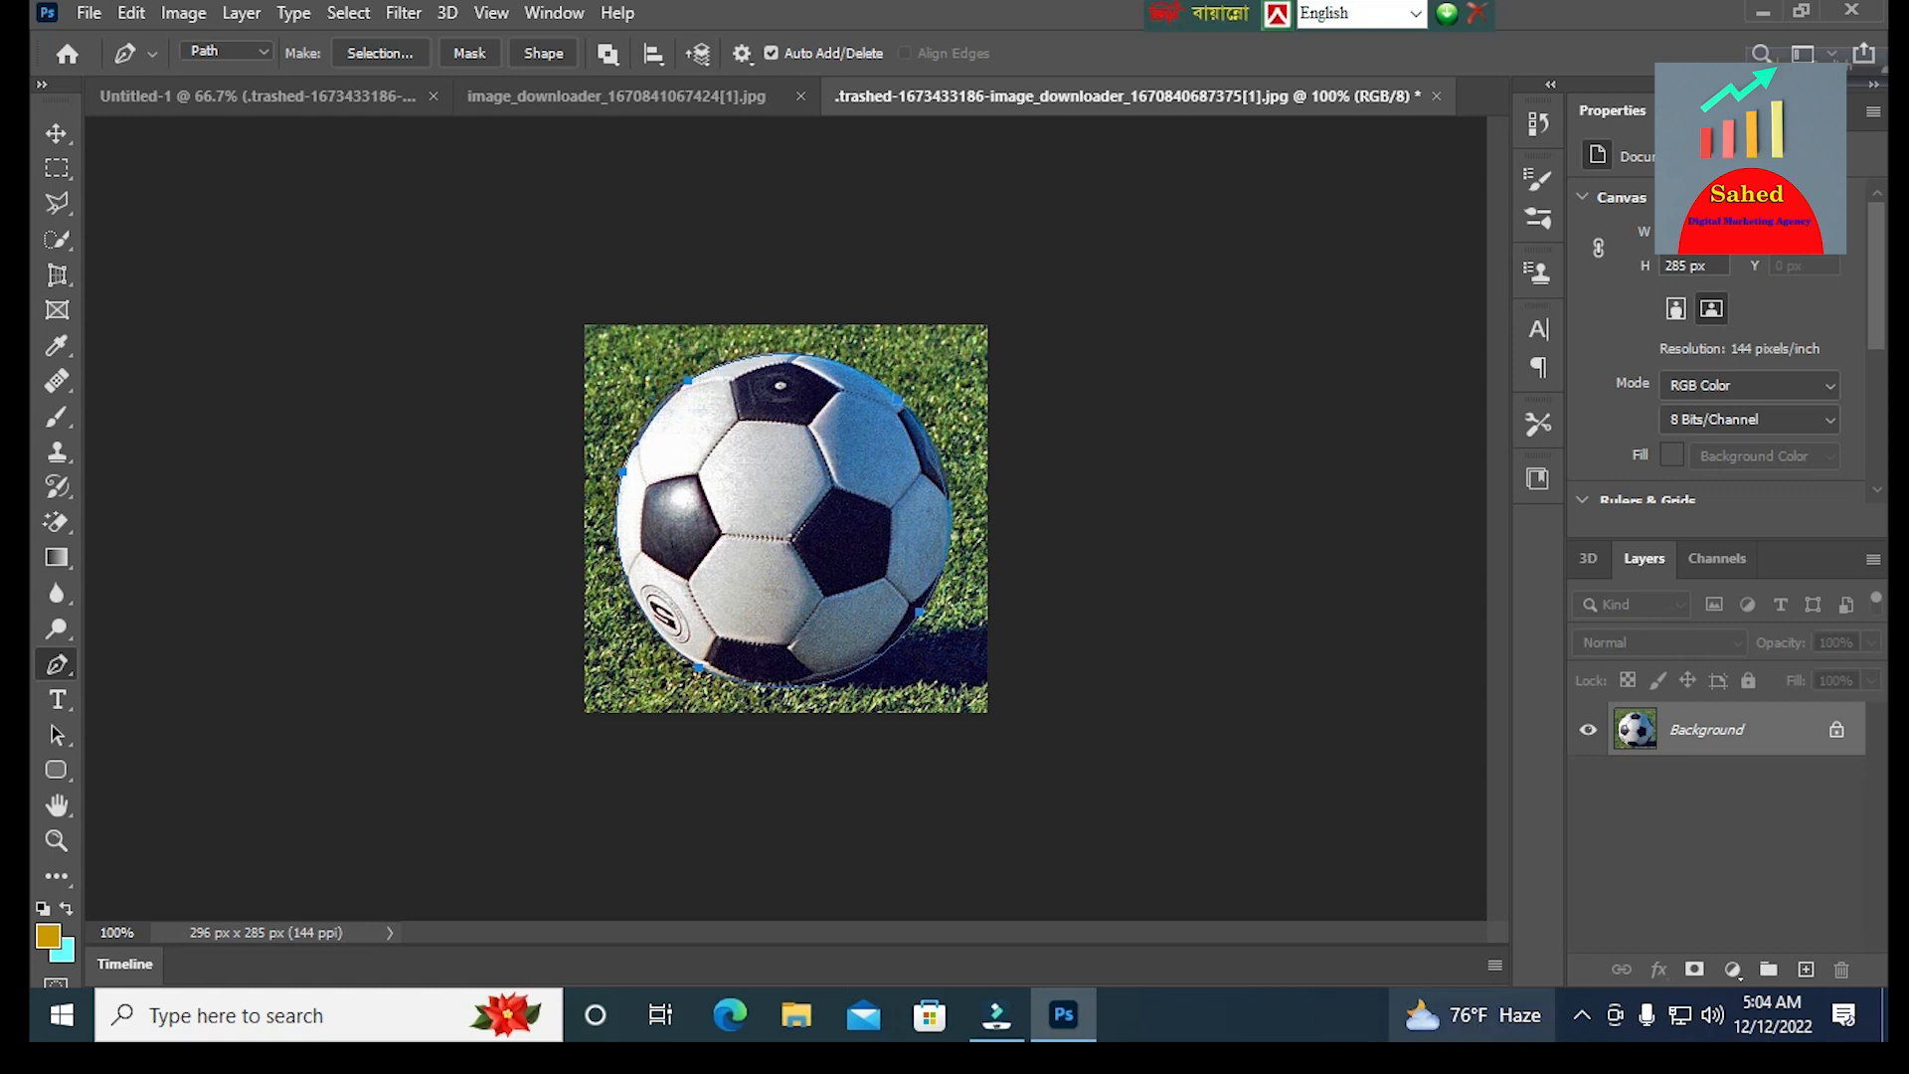
mouse_move(1472, 1014)
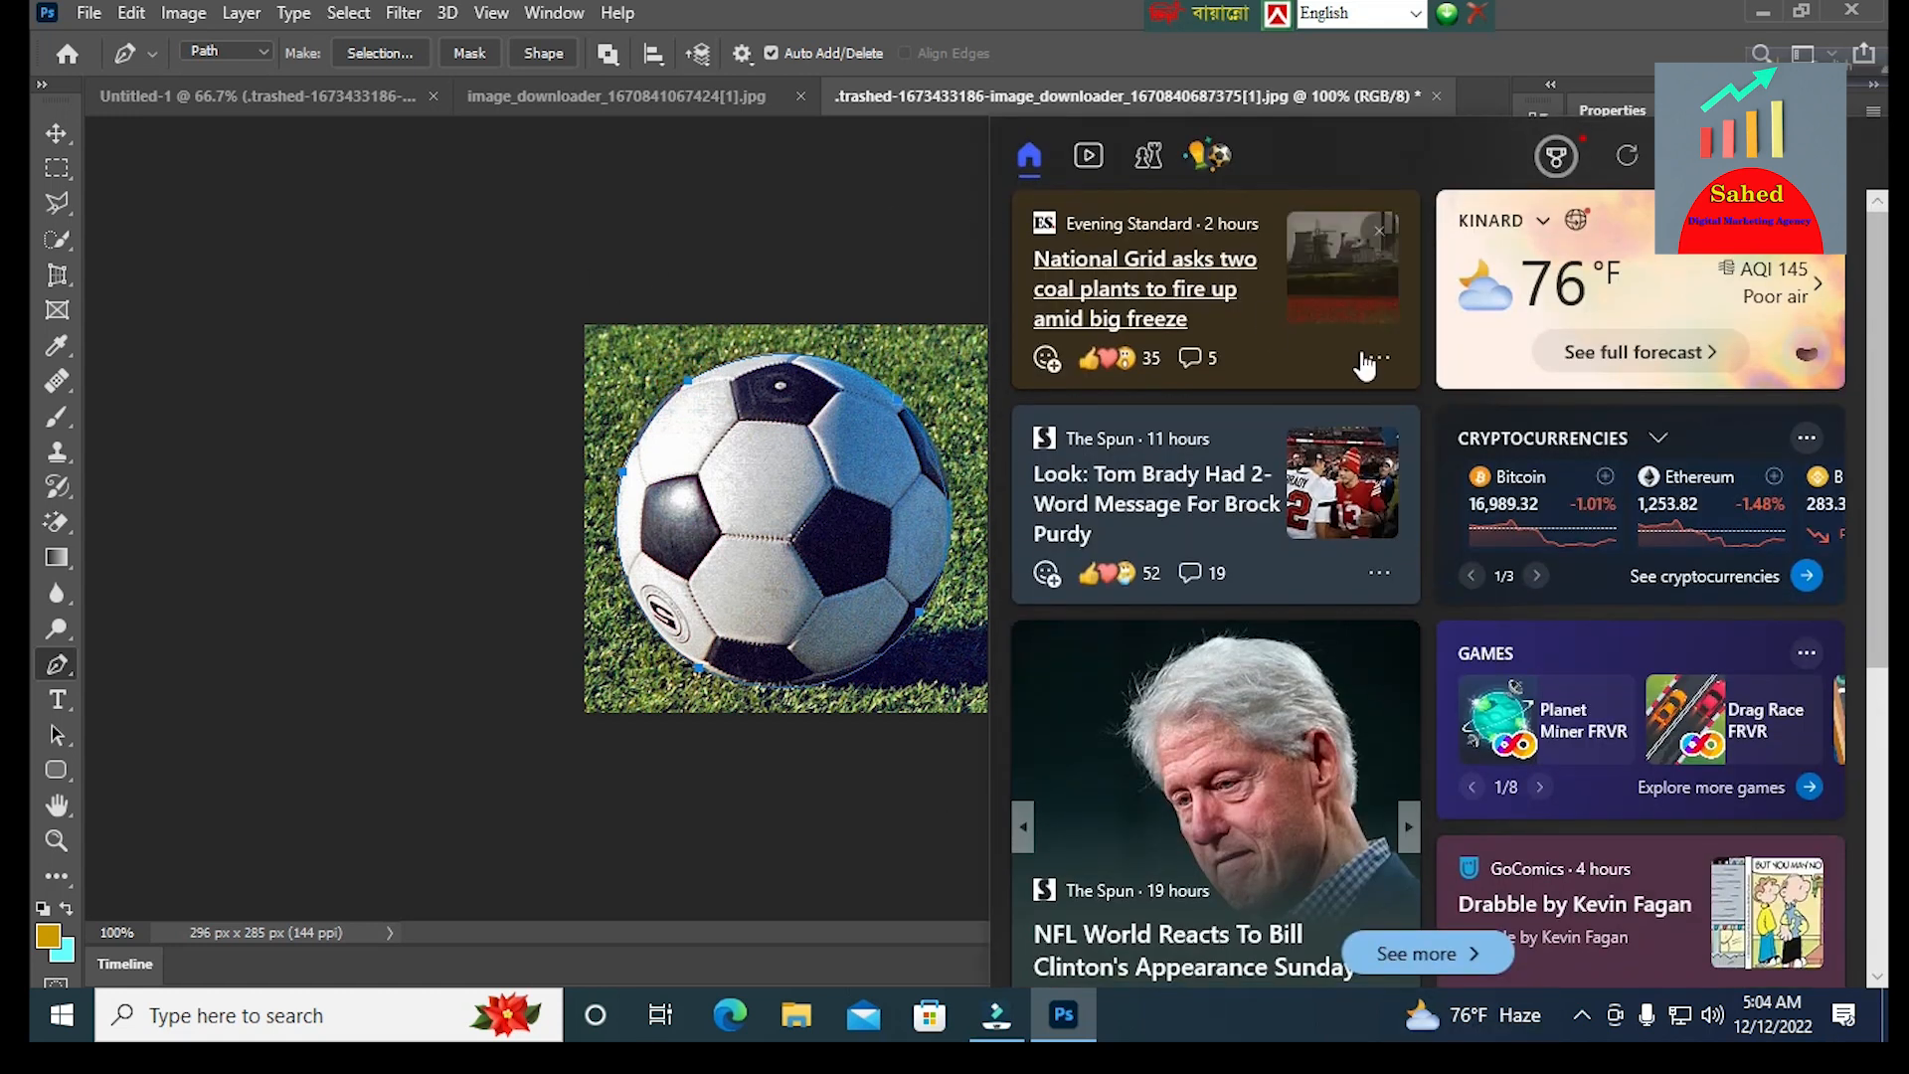
key("ctrl+Return")
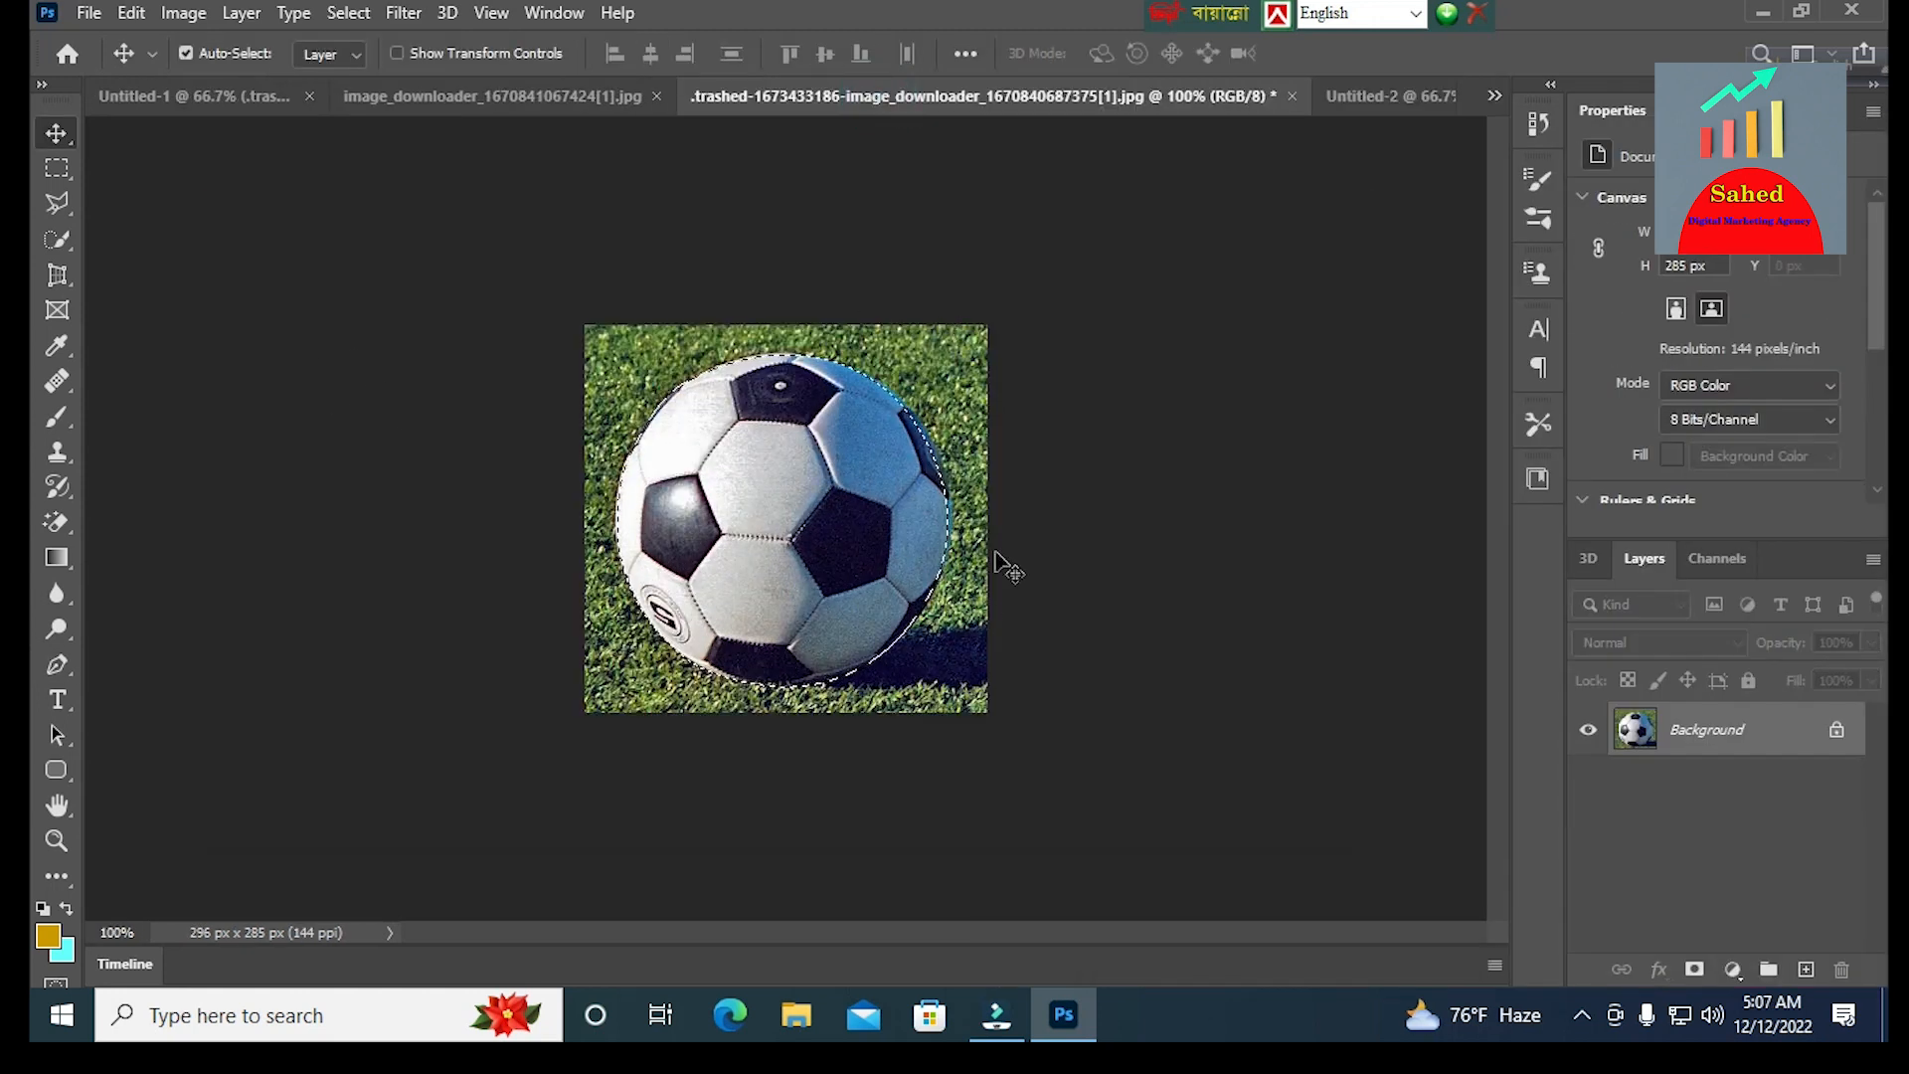
- Output the soccer ball selection to a new layer through Select and Mask
left_click(348, 14)
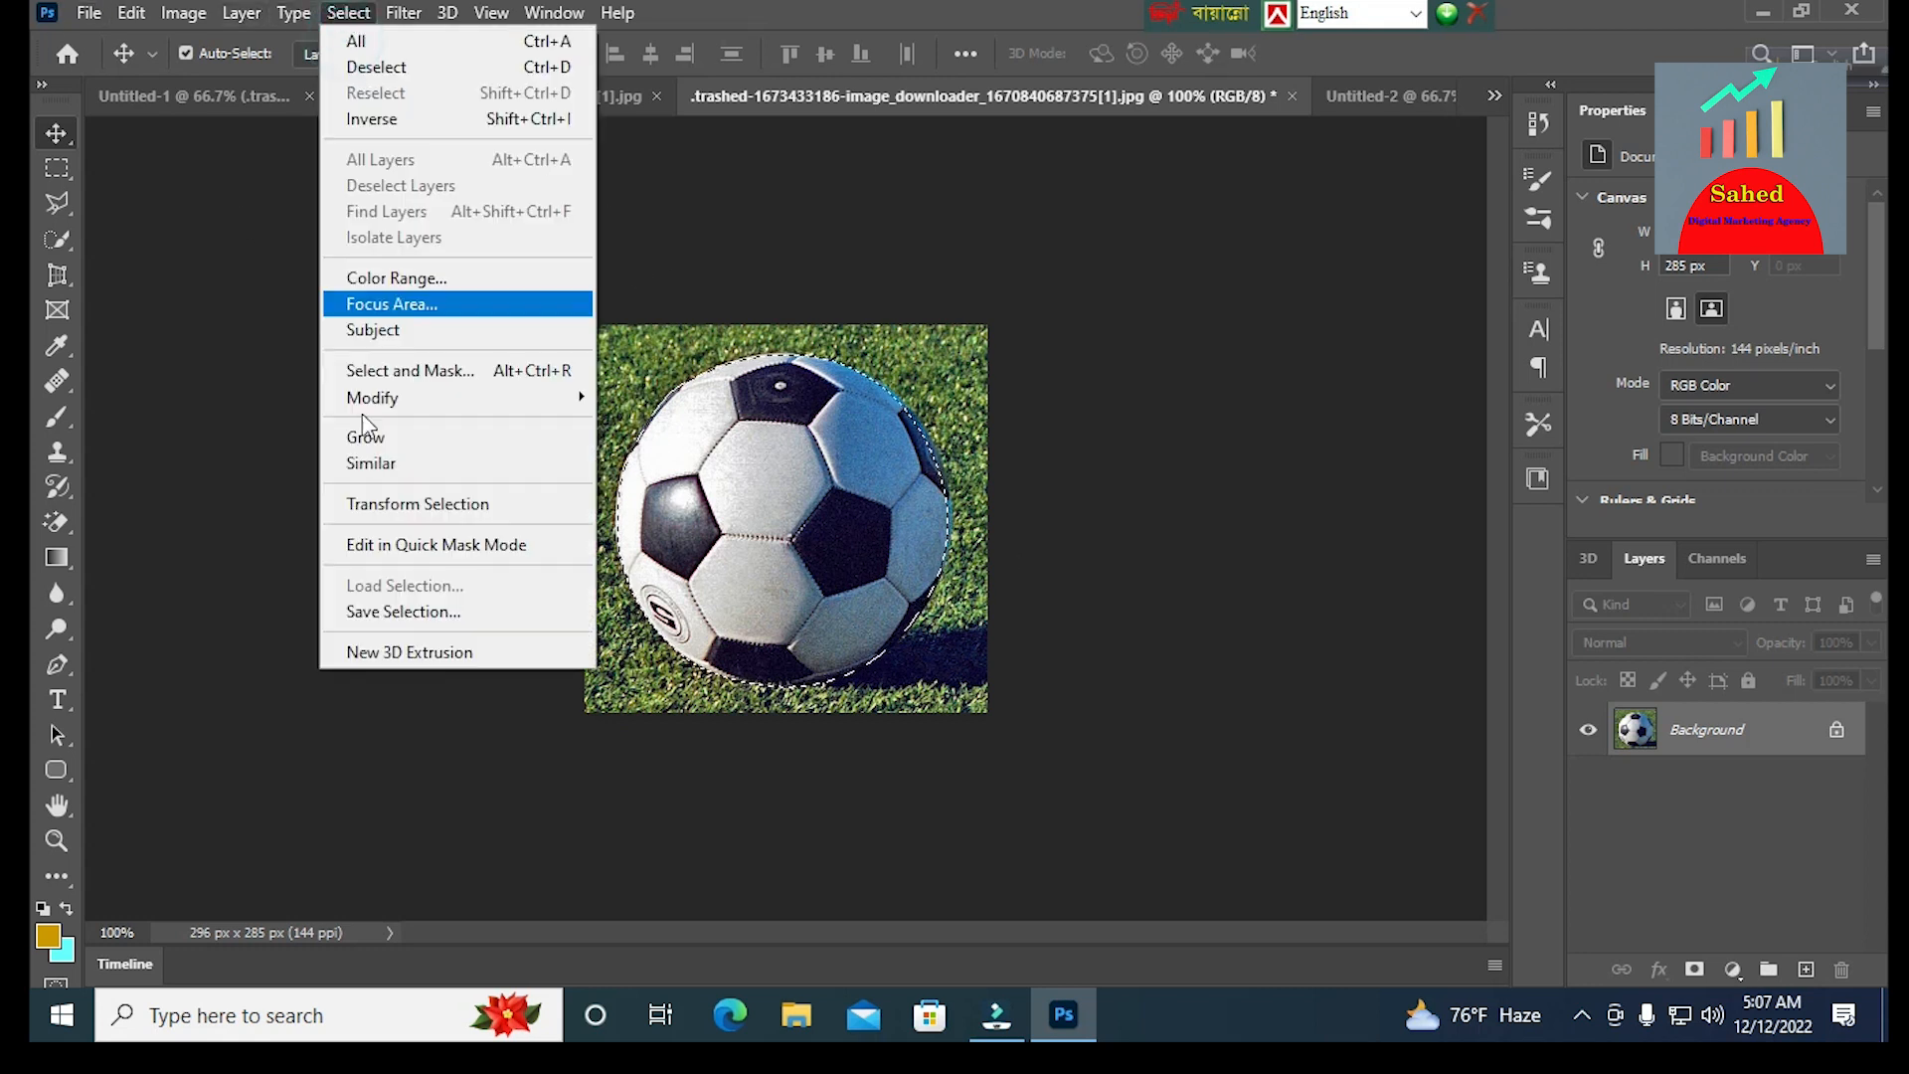
left_click(400, 371)
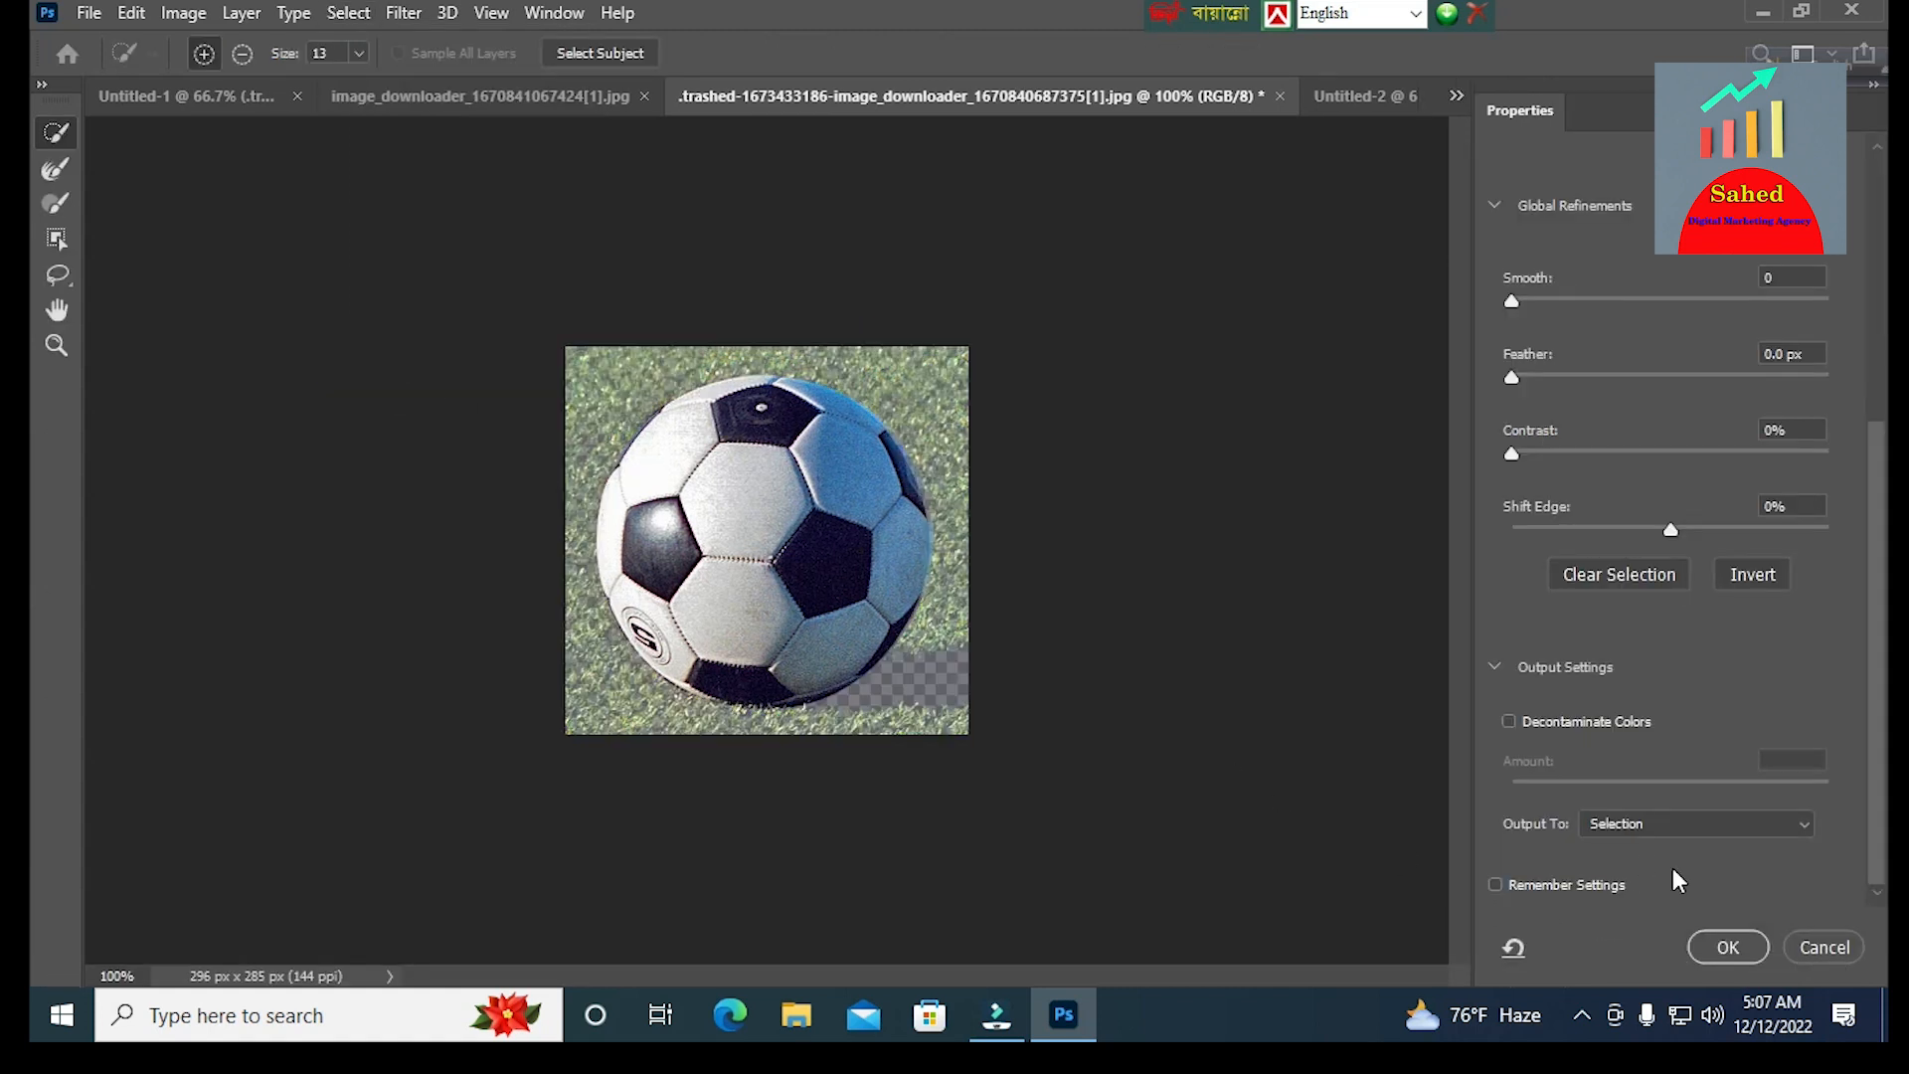
left_click(1804, 826)
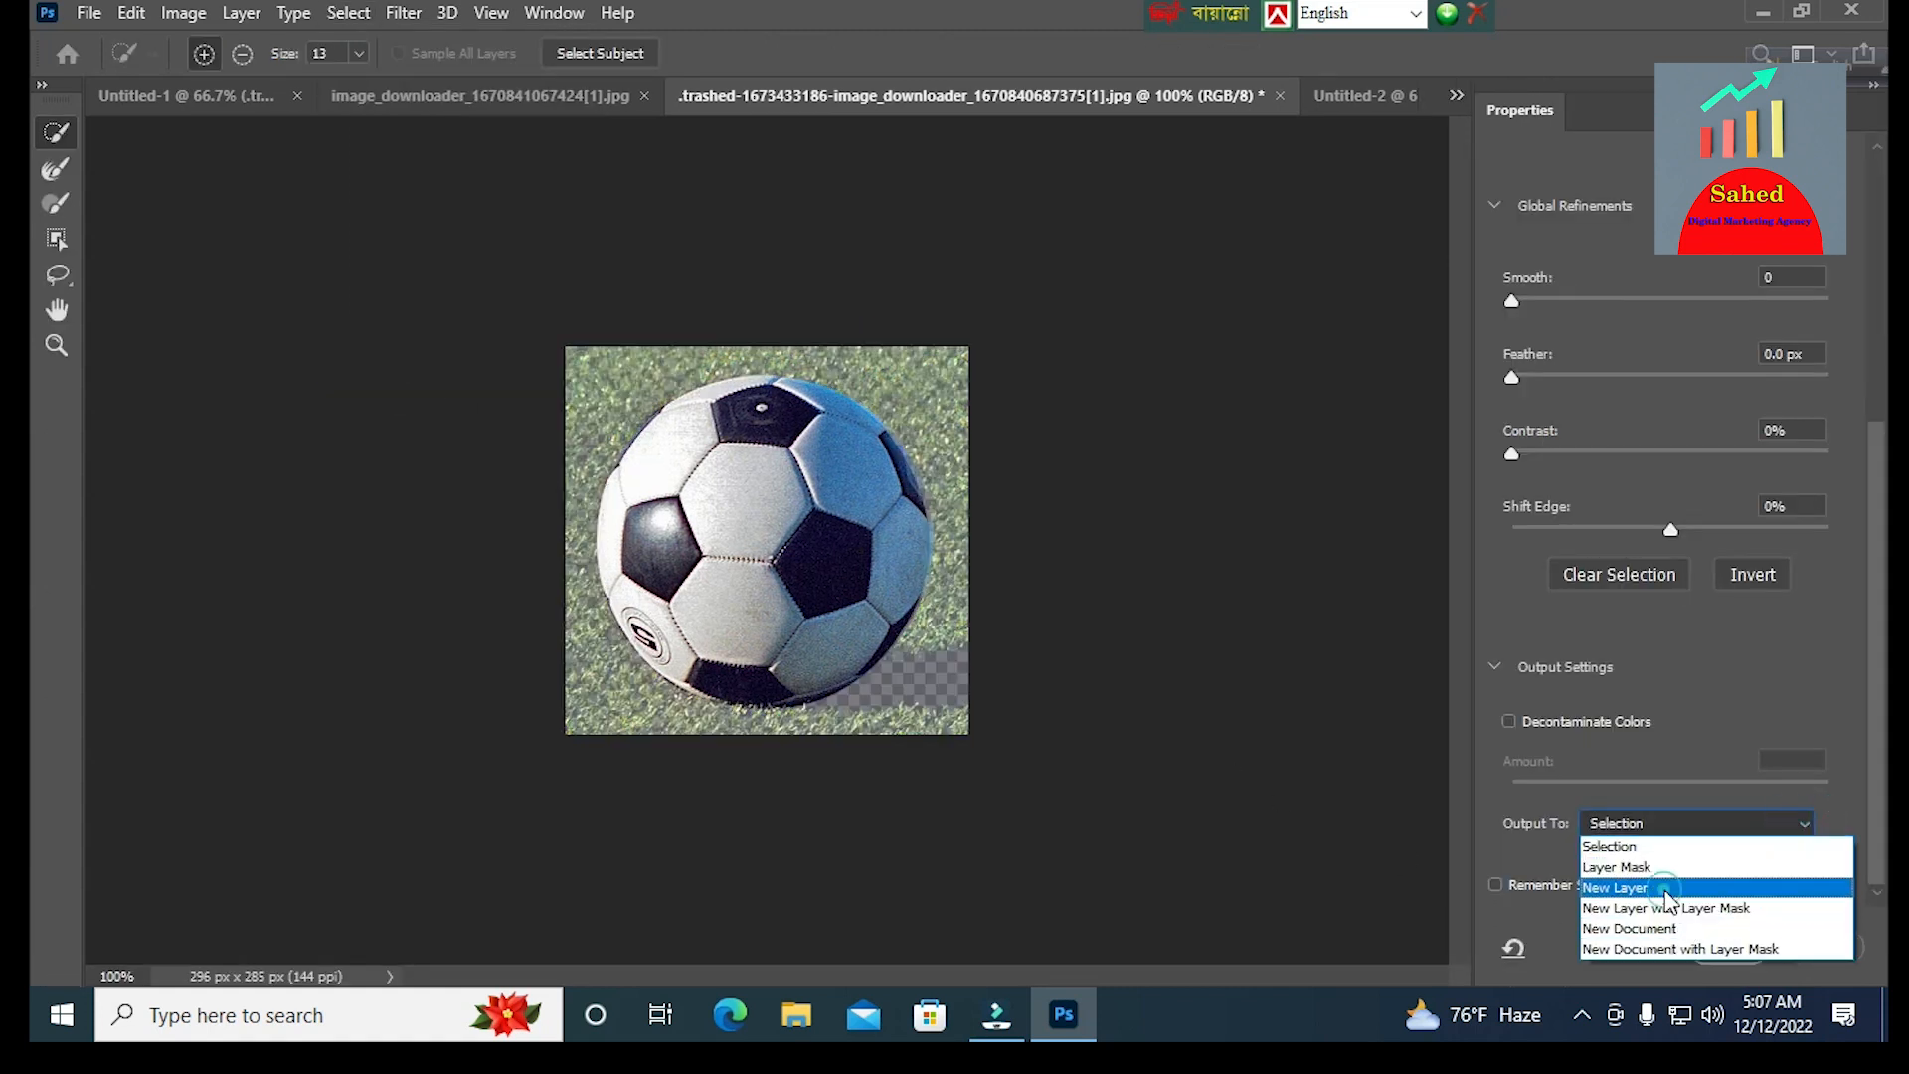
left_click(1668, 890)
left_click(1725, 953)
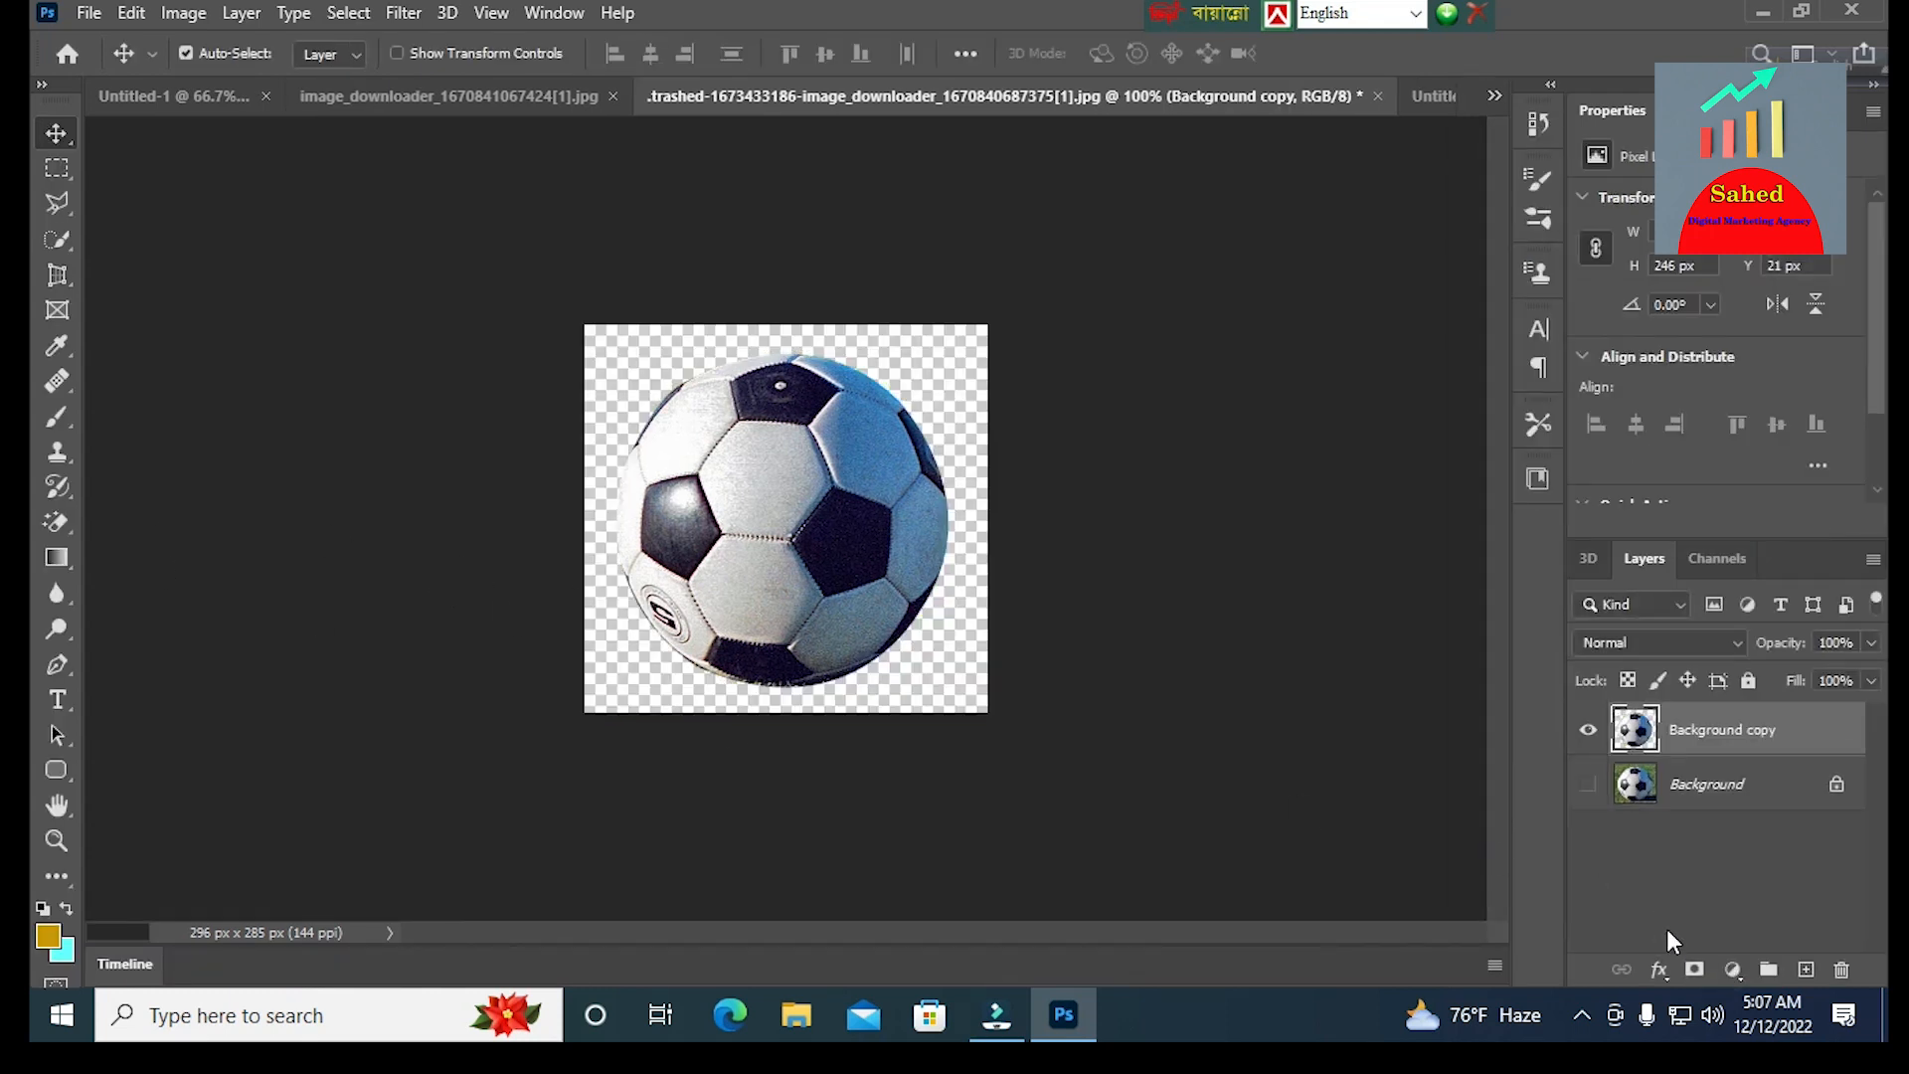
- Add a new layer beneath the soccer ball cutout and fill it with the golden foreground color
left_click(1808, 971)
left_click_drag(1633, 748, 1726, 798)
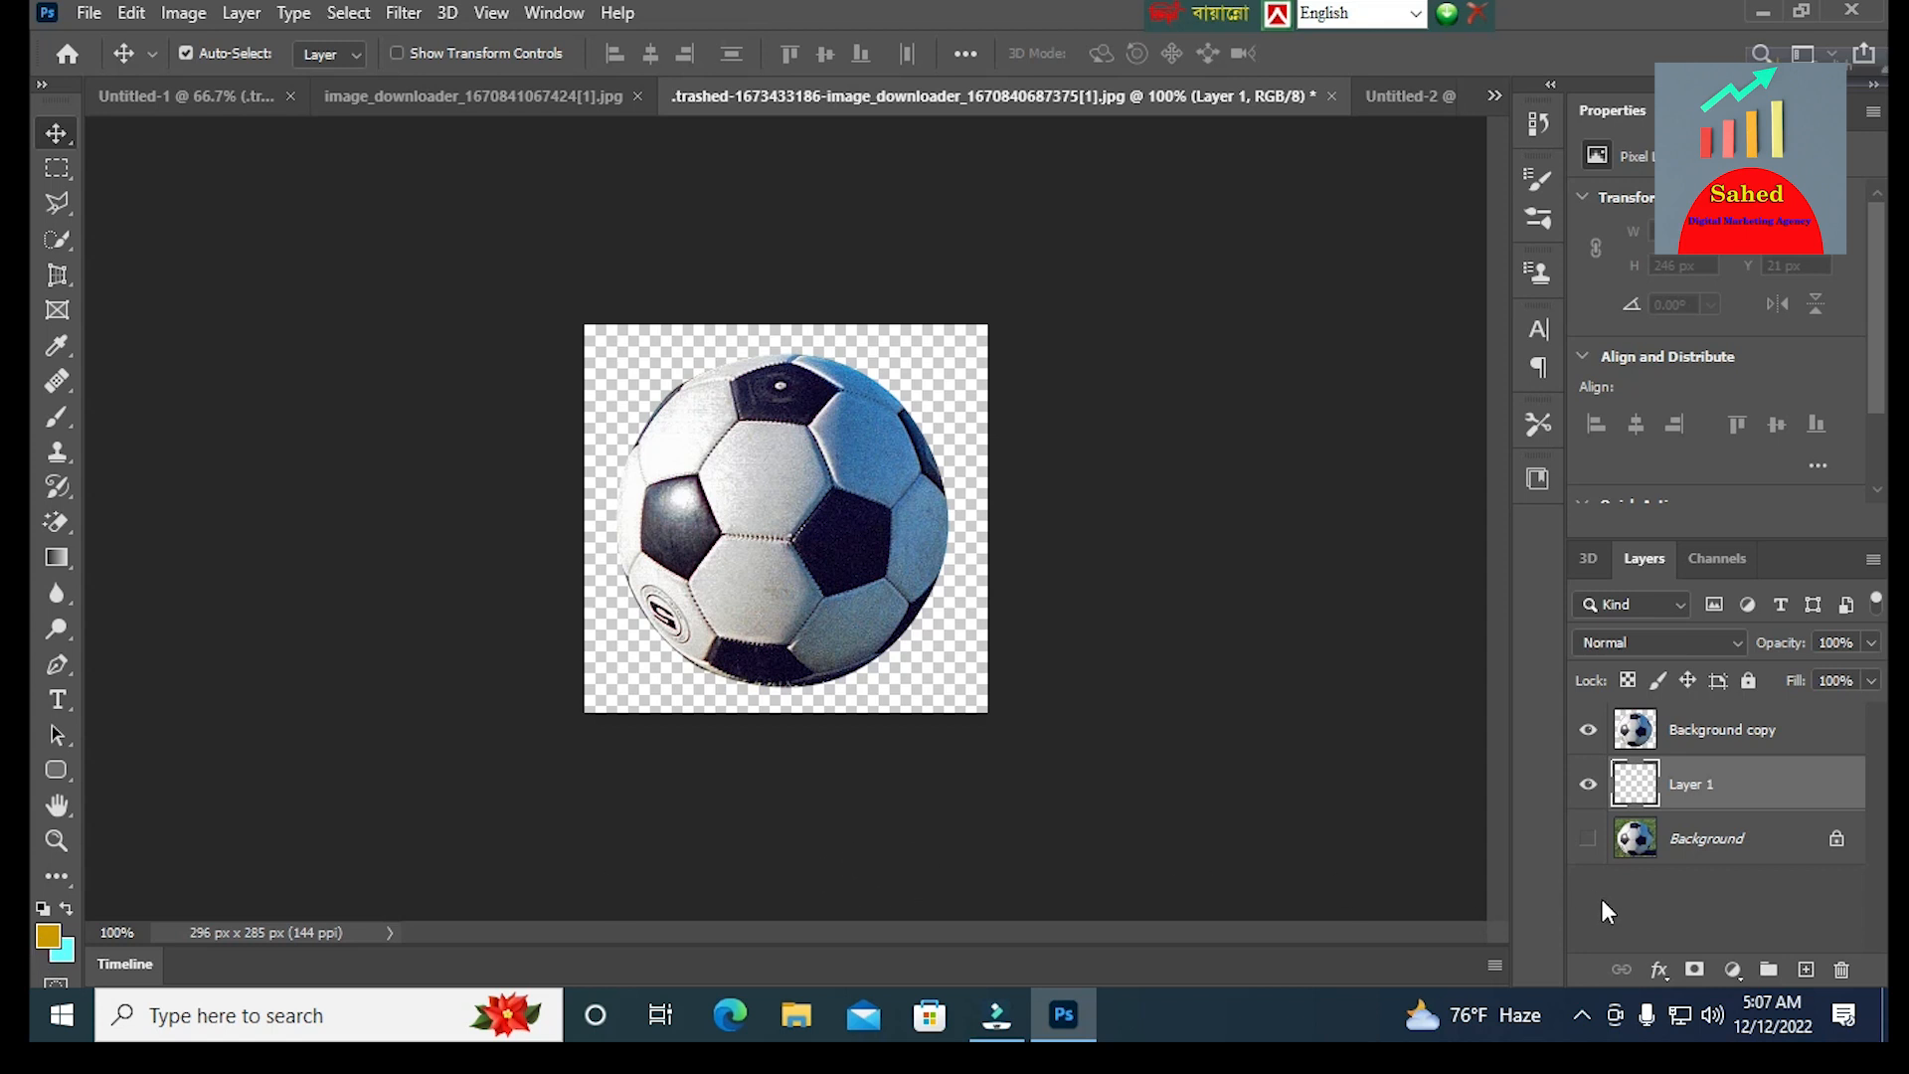
key("alt+BackSpace")
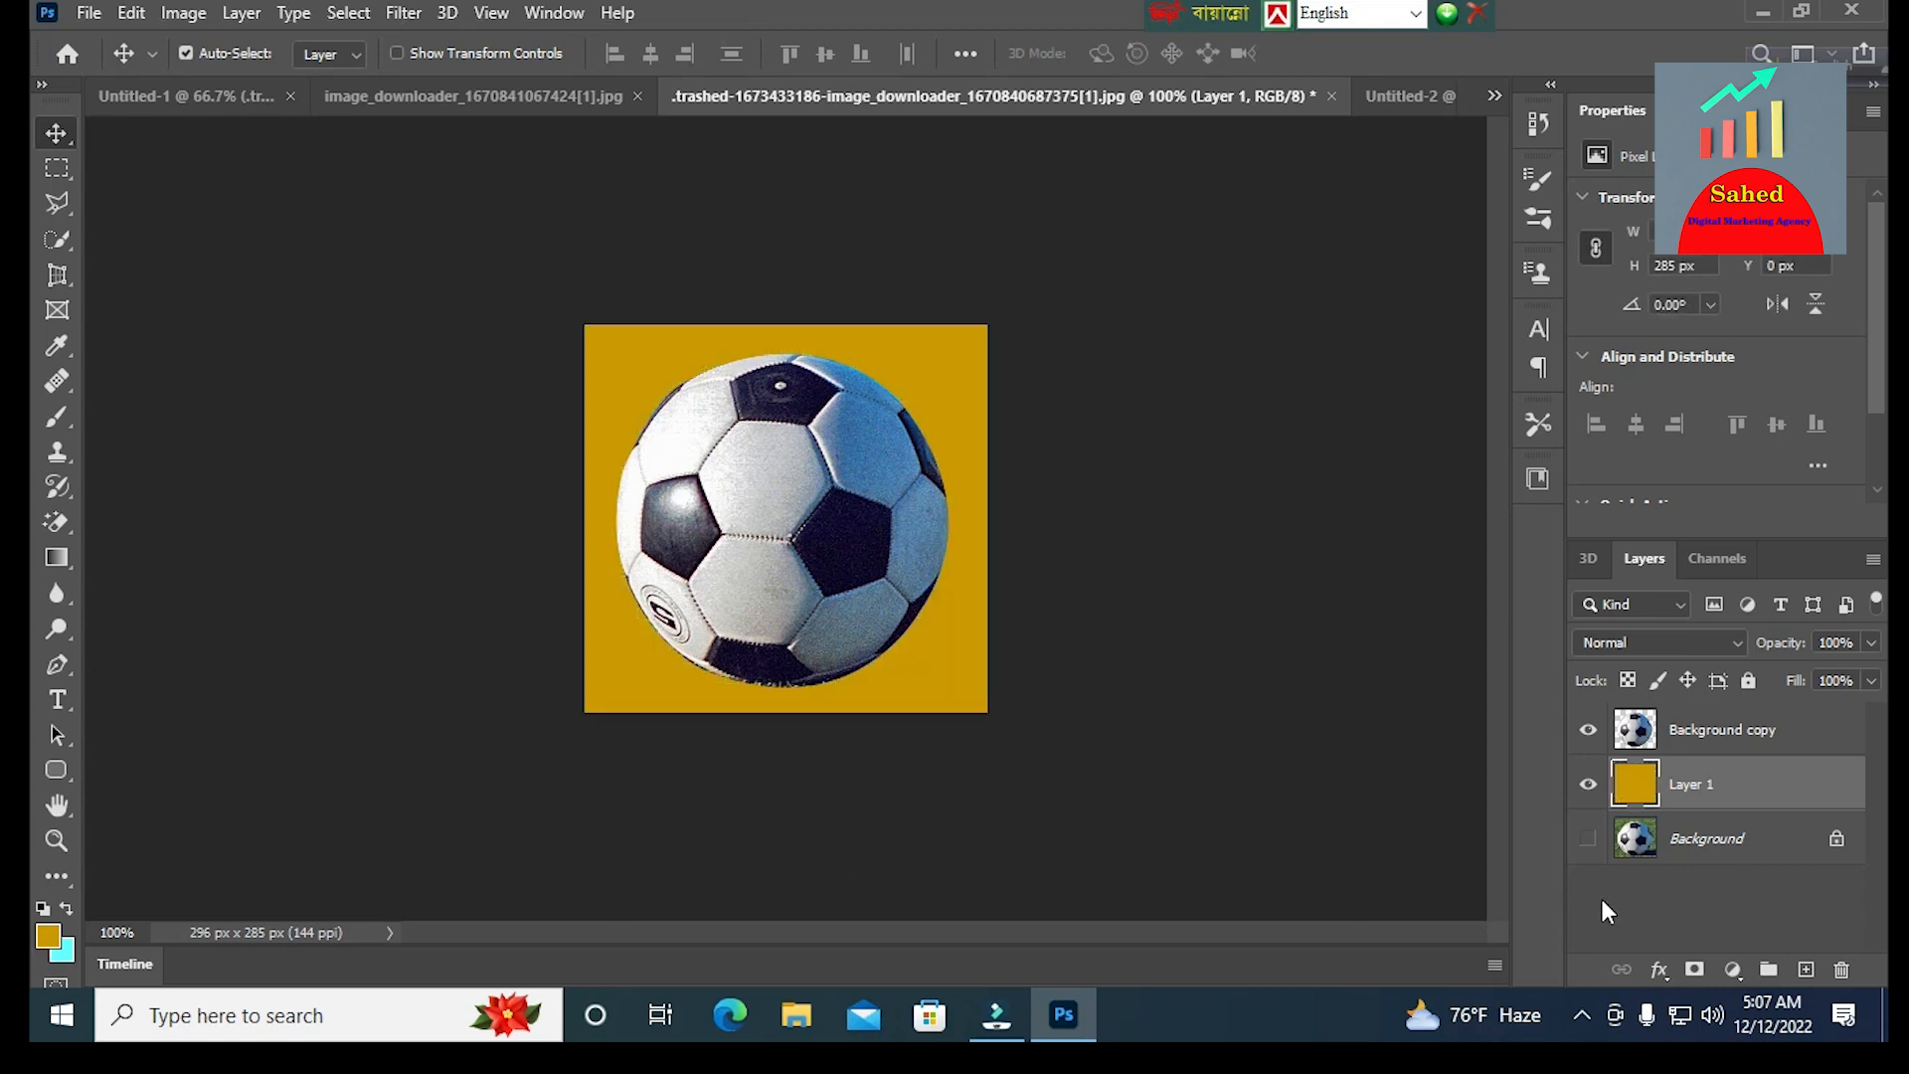